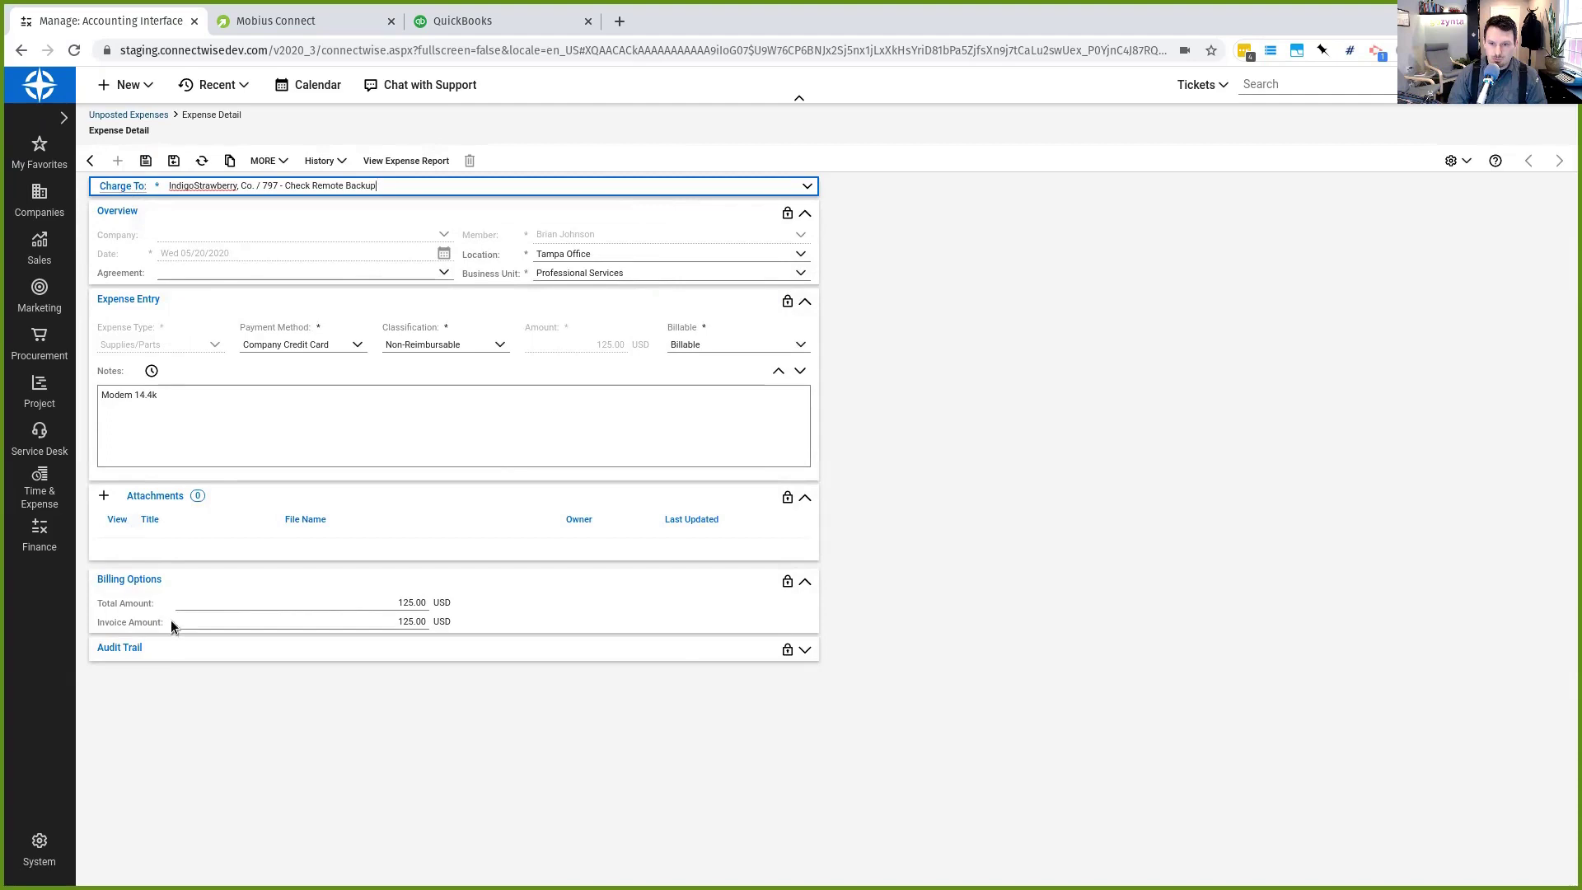
# Step: Open the expense report's detail list and review the Mileage expense entry
pyautogui.click(427, 161)
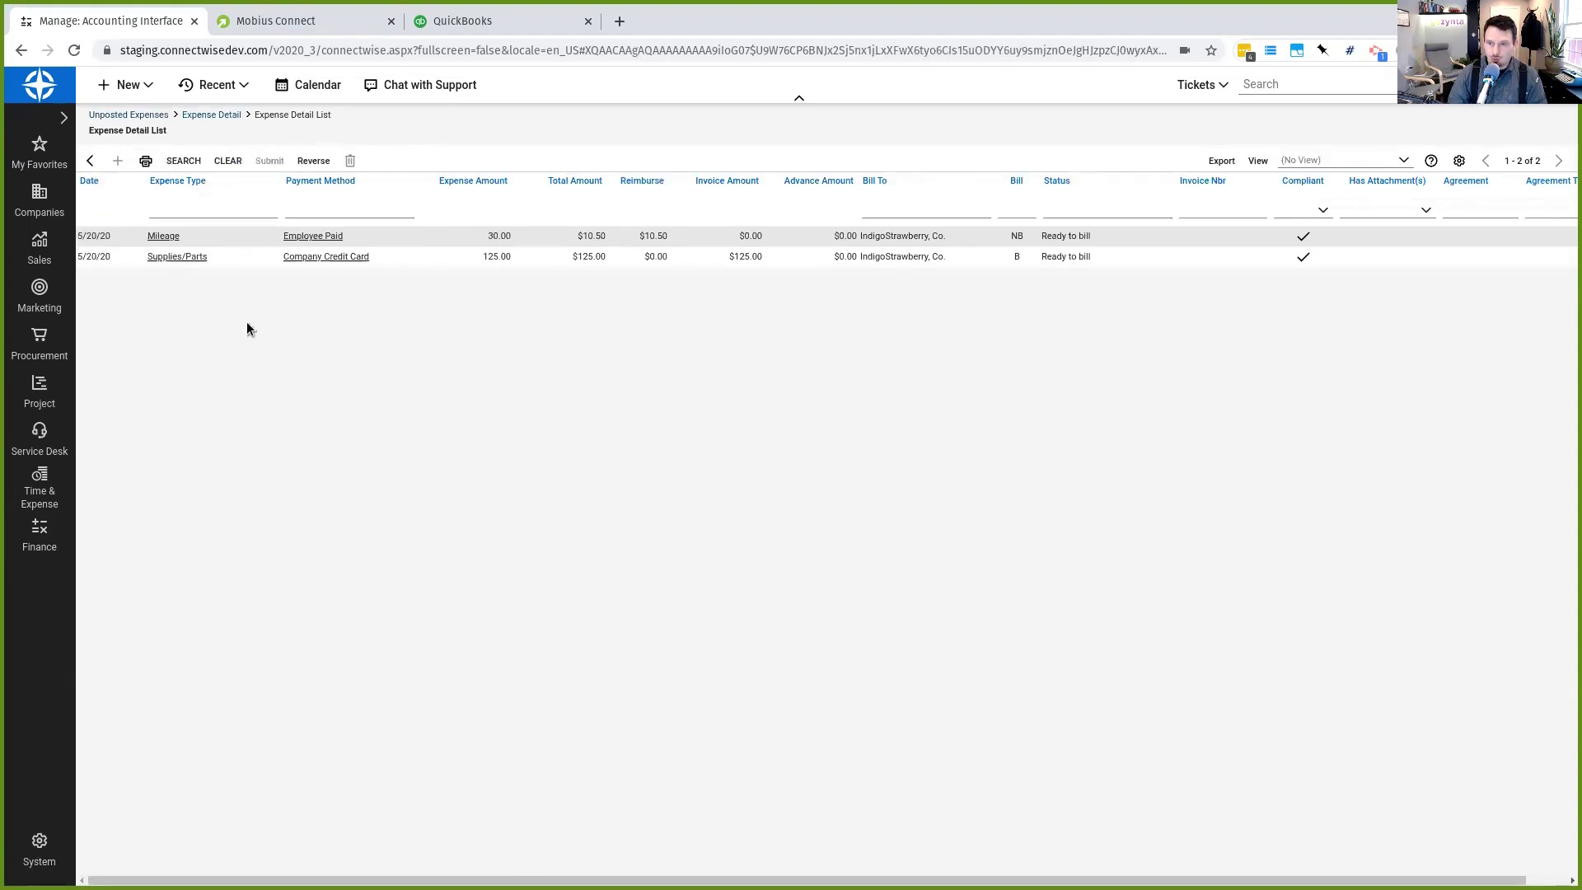
pyautogui.click(160, 238)
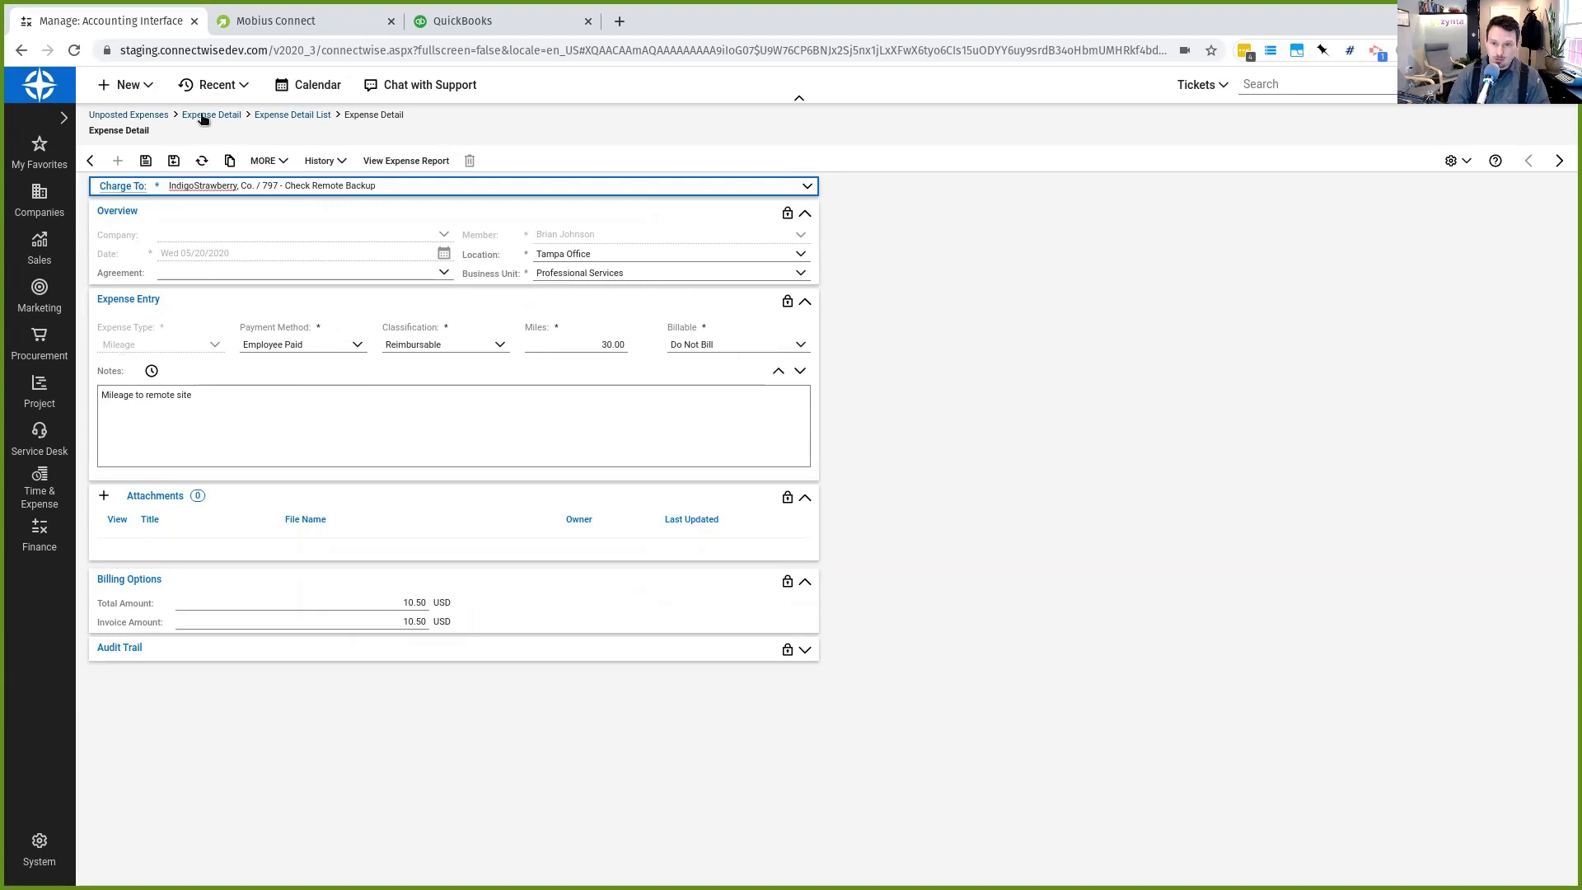
pyautogui.click(88, 158)
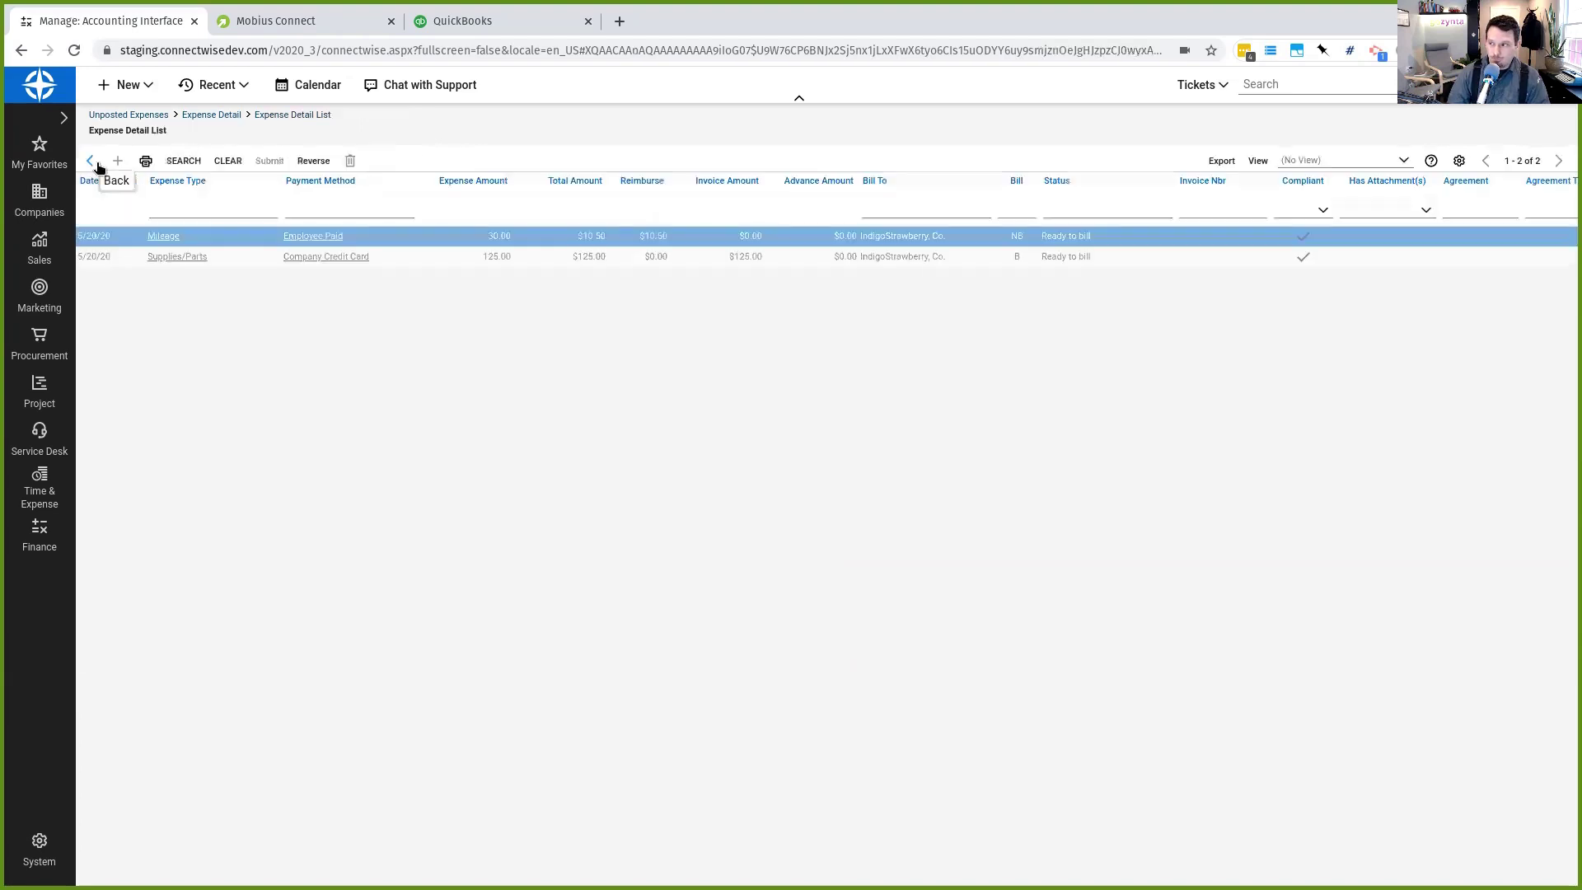
# Step: Review the Supplies/Parts expense entry's details and return to the expense detail list
pyautogui.click(198, 257)
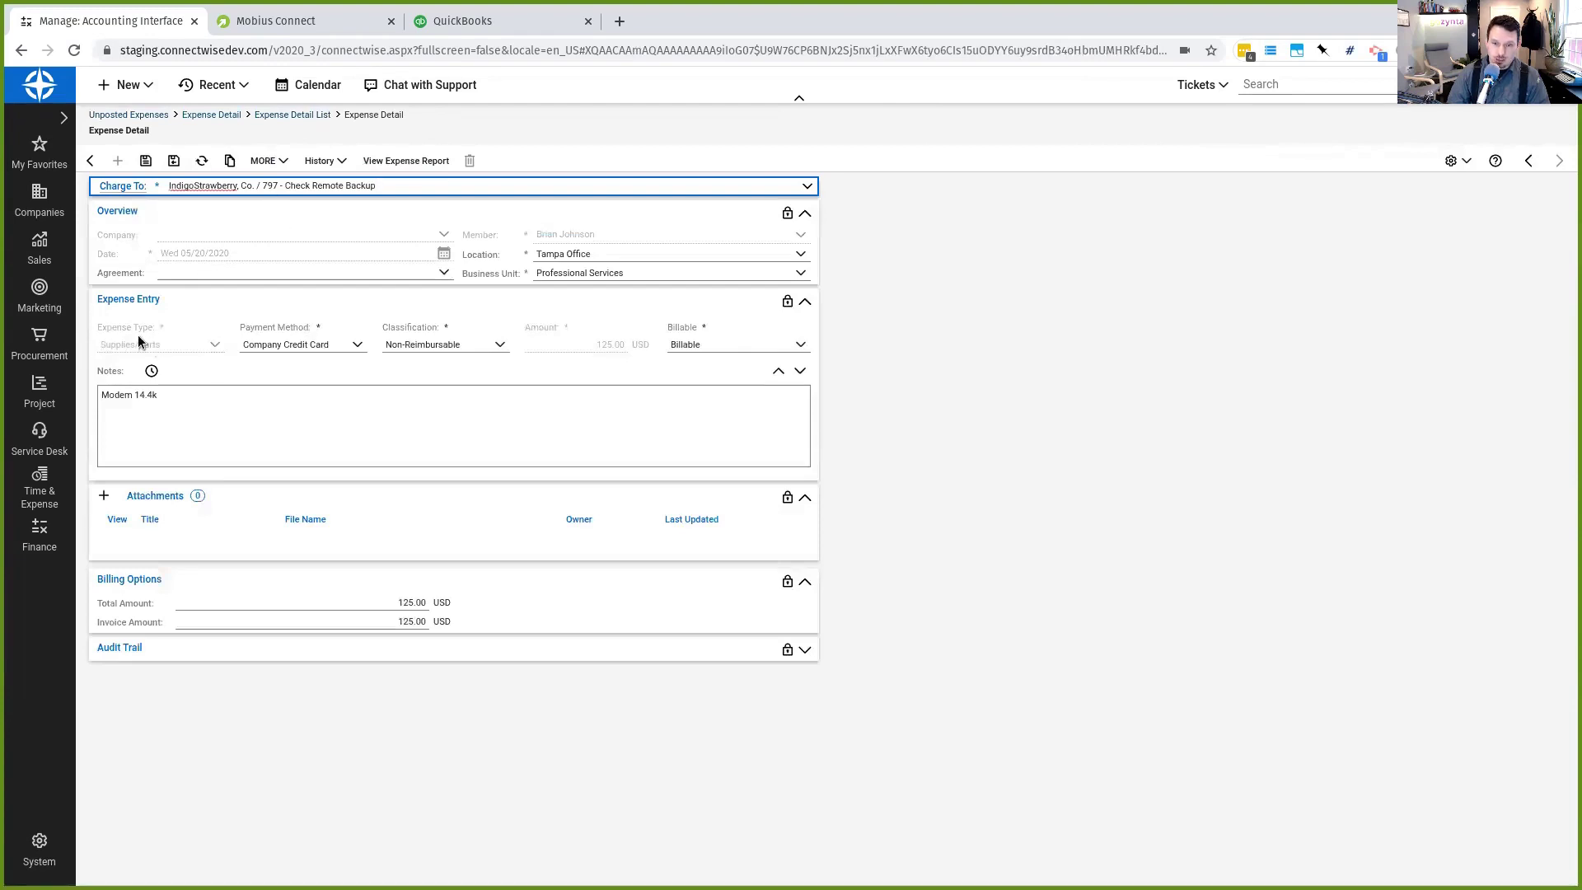
pyautogui.click(161, 397)
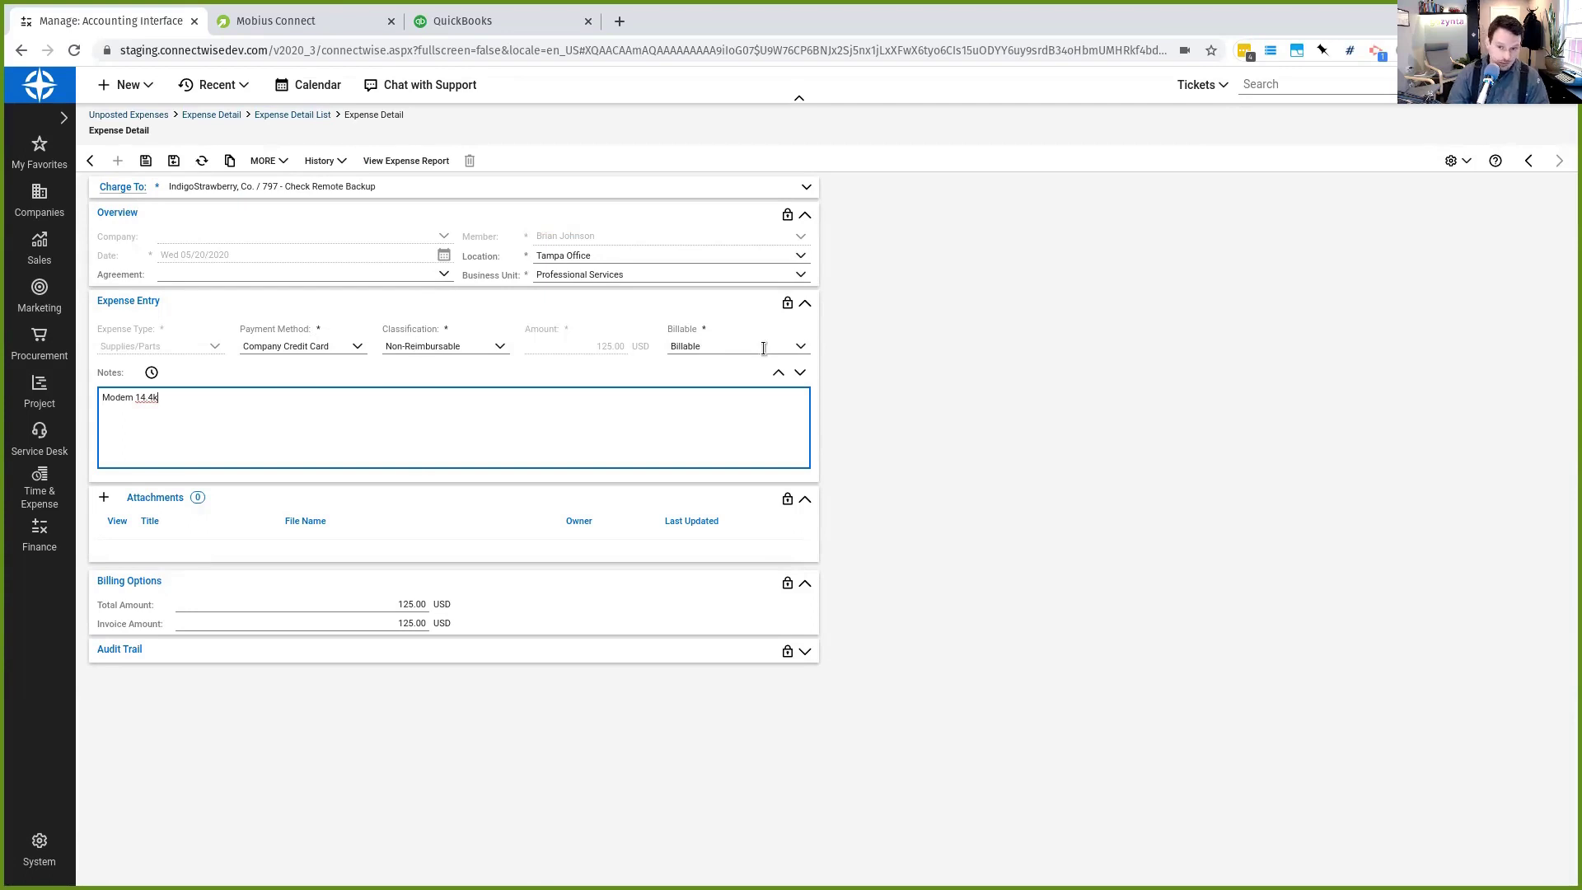
pyautogui.click(215, 351)
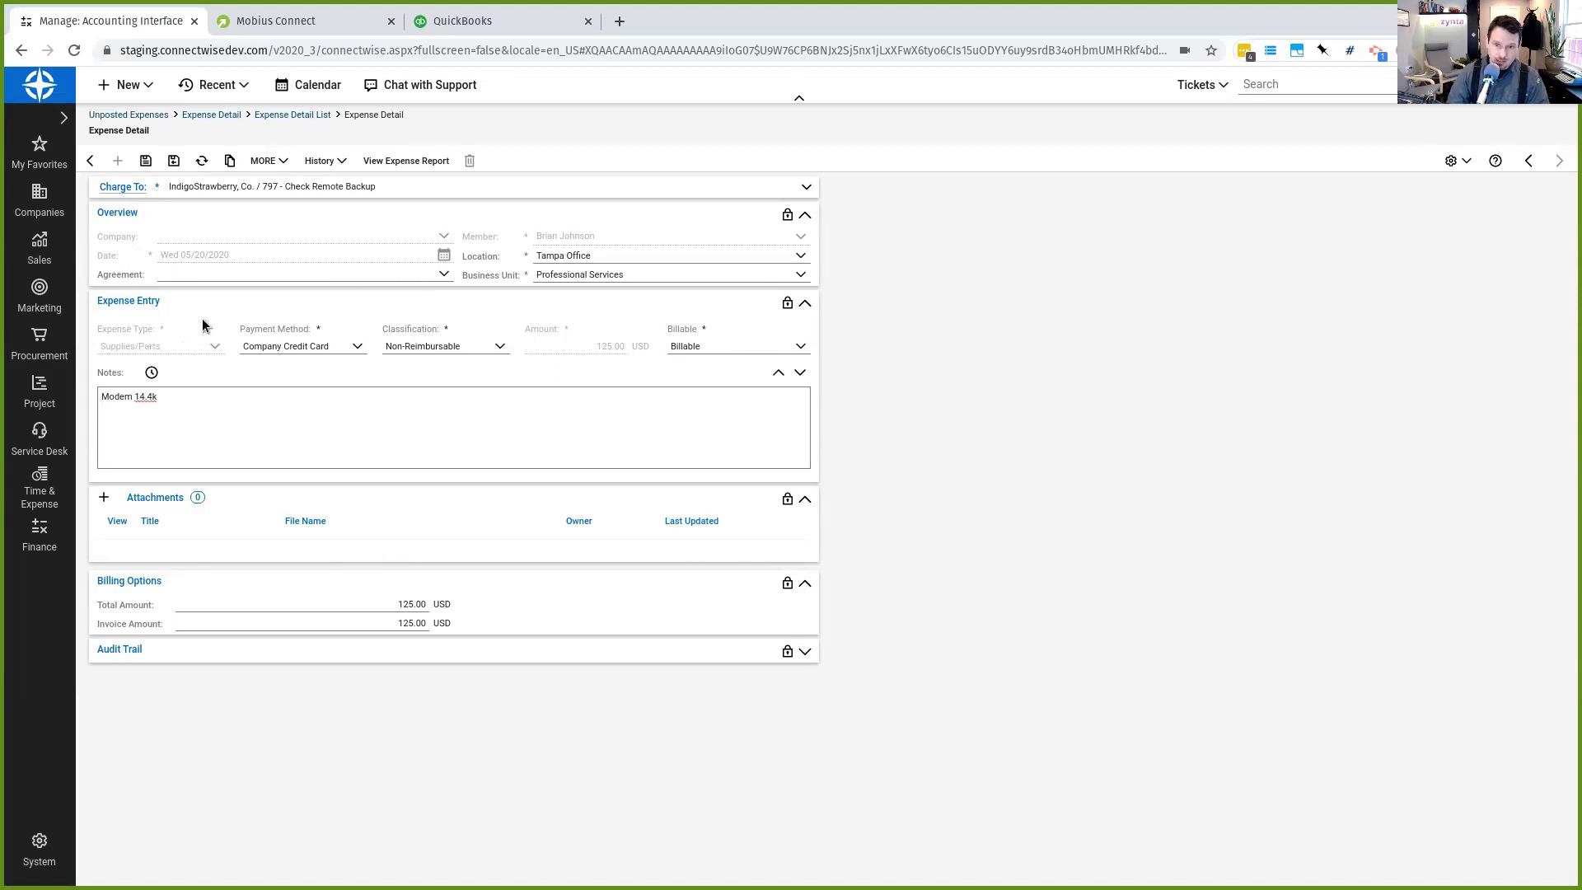
pyautogui.click(89, 160)
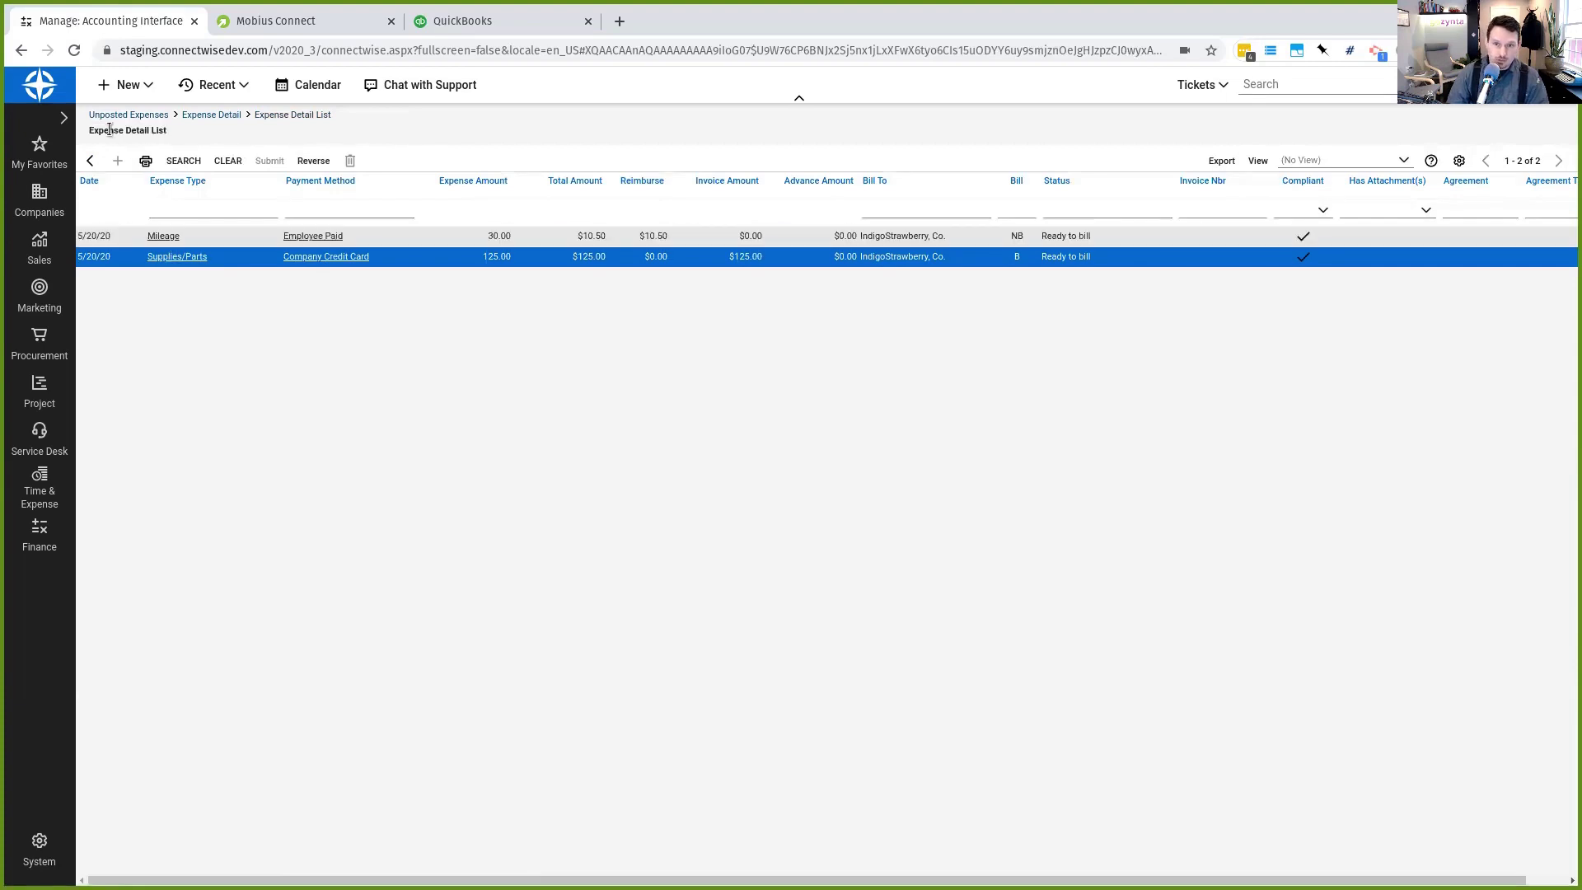
# Step: Return to the unposted expenses by reopening the Accounting Interface
pyautogui.click(153, 119)
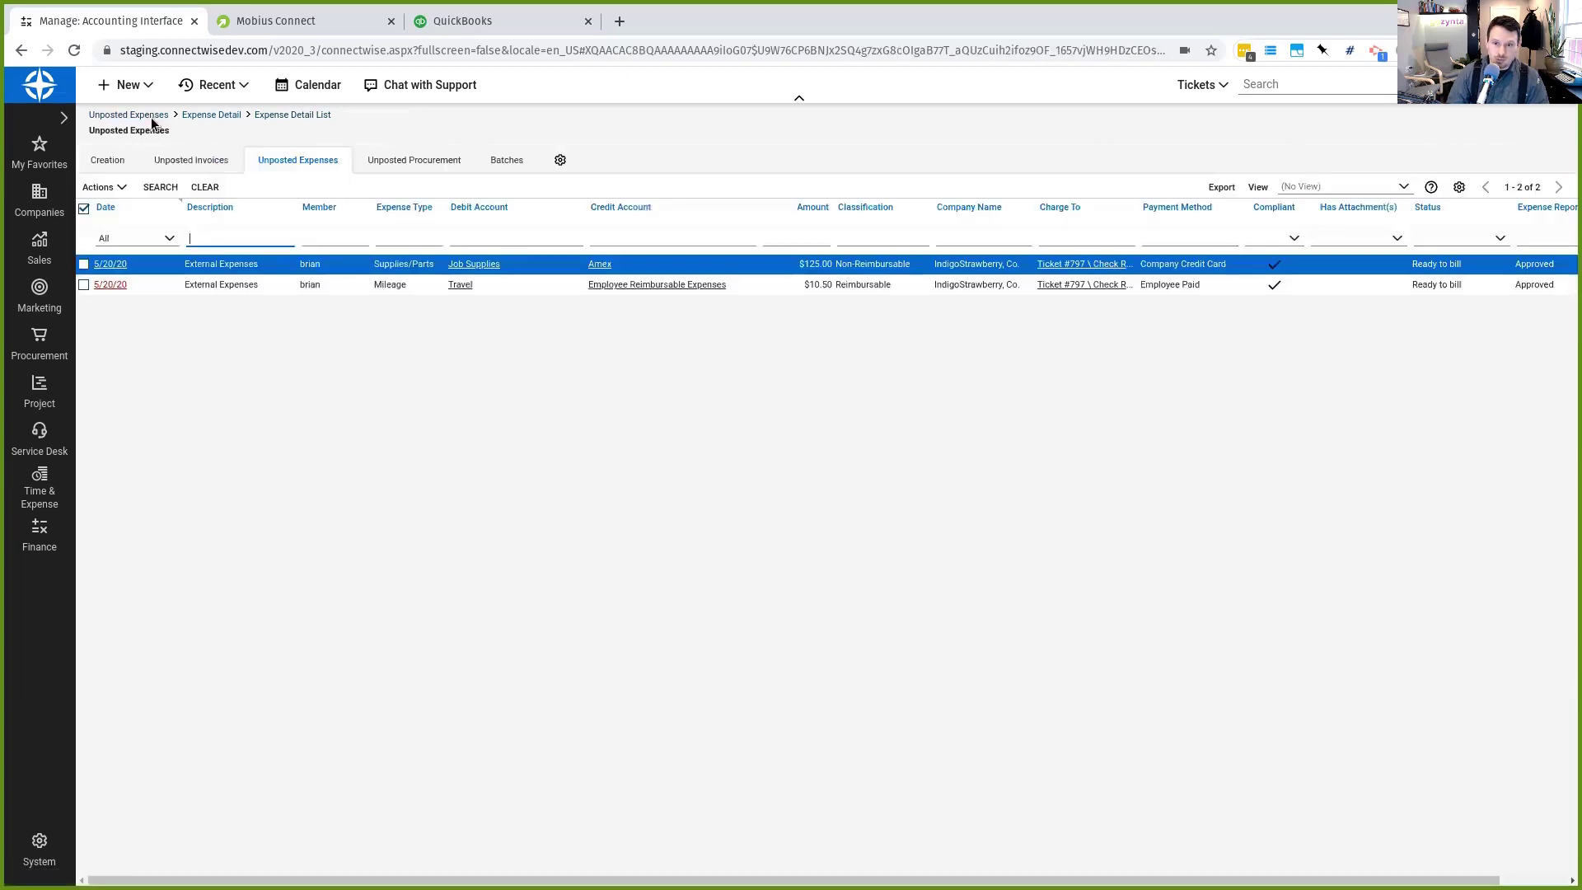
pyautogui.click(33, 540)
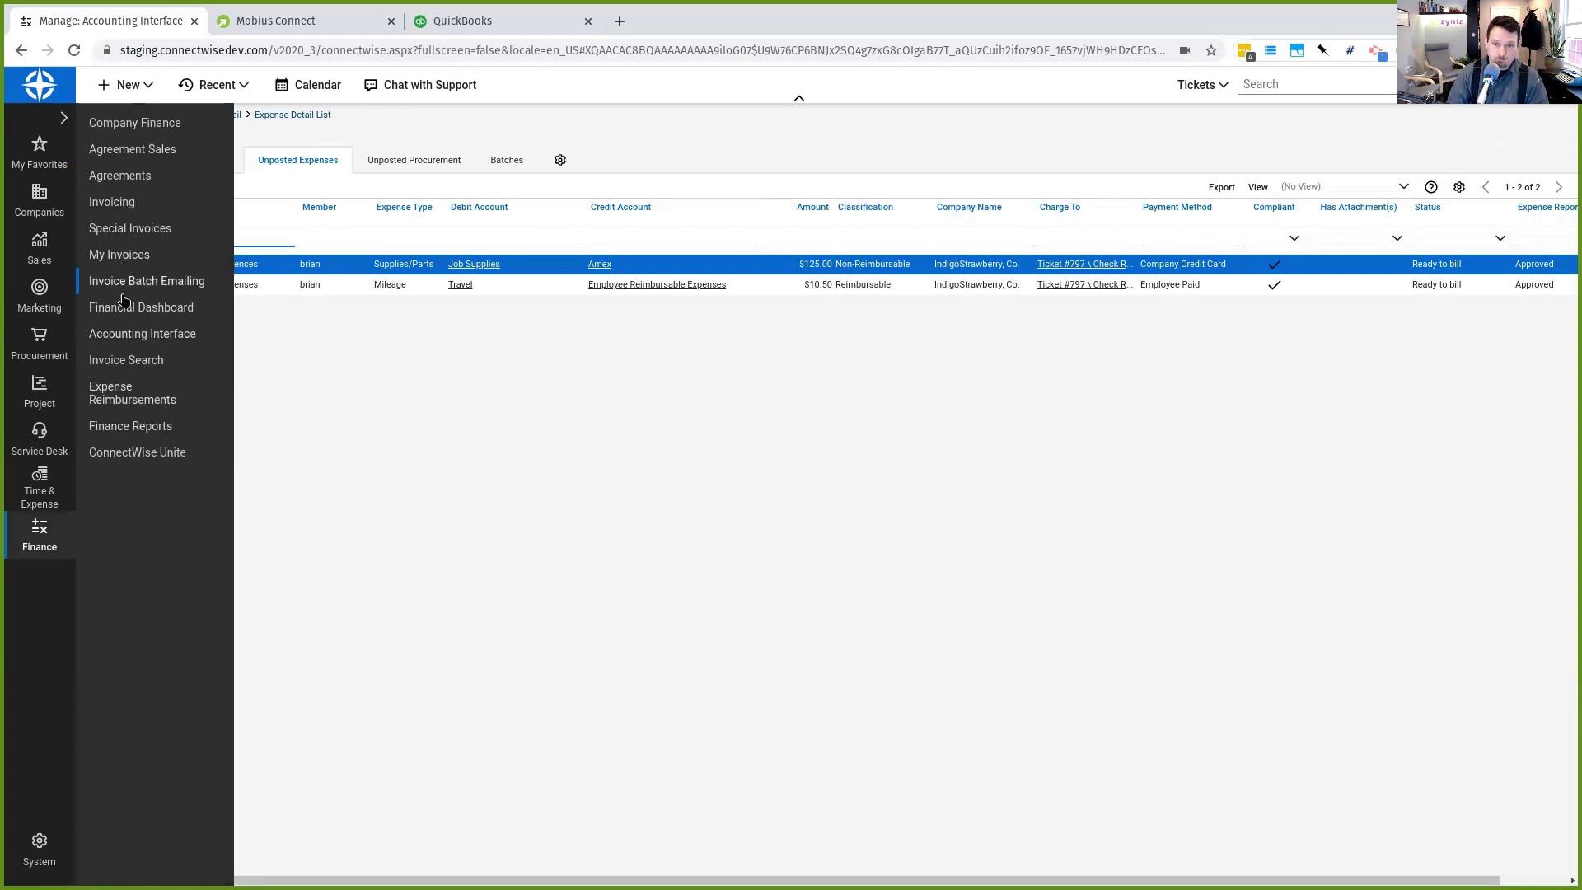
pyautogui.click(123, 336)
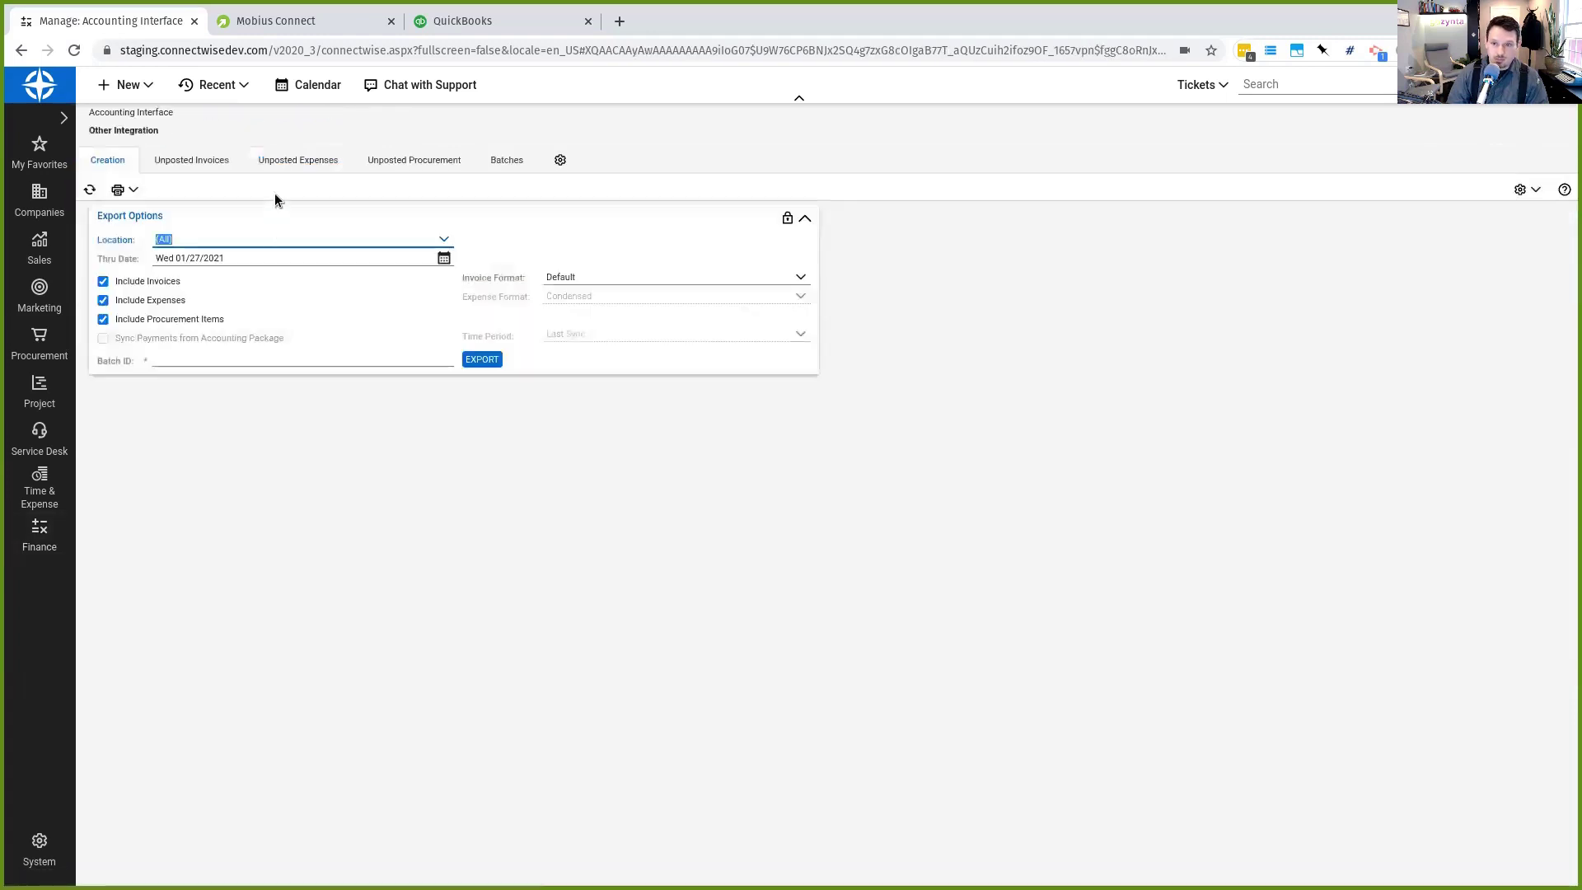
pyautogui.click(283, 163)
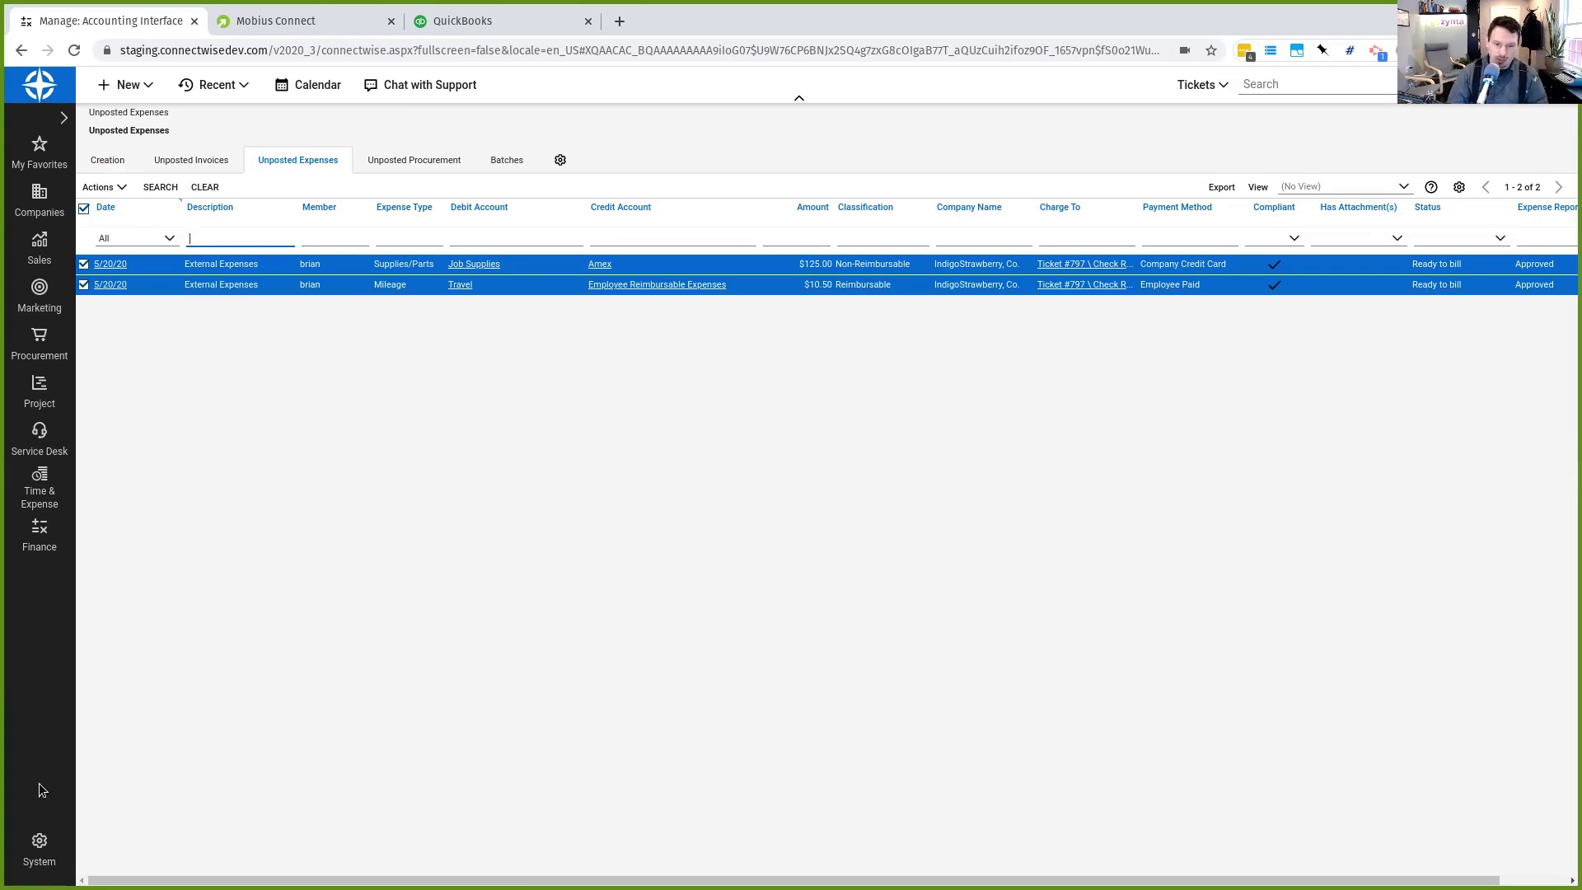
# Step: Search the setup tables for "gl" and open the General Ledger List
pyautogui.click(43, 840)
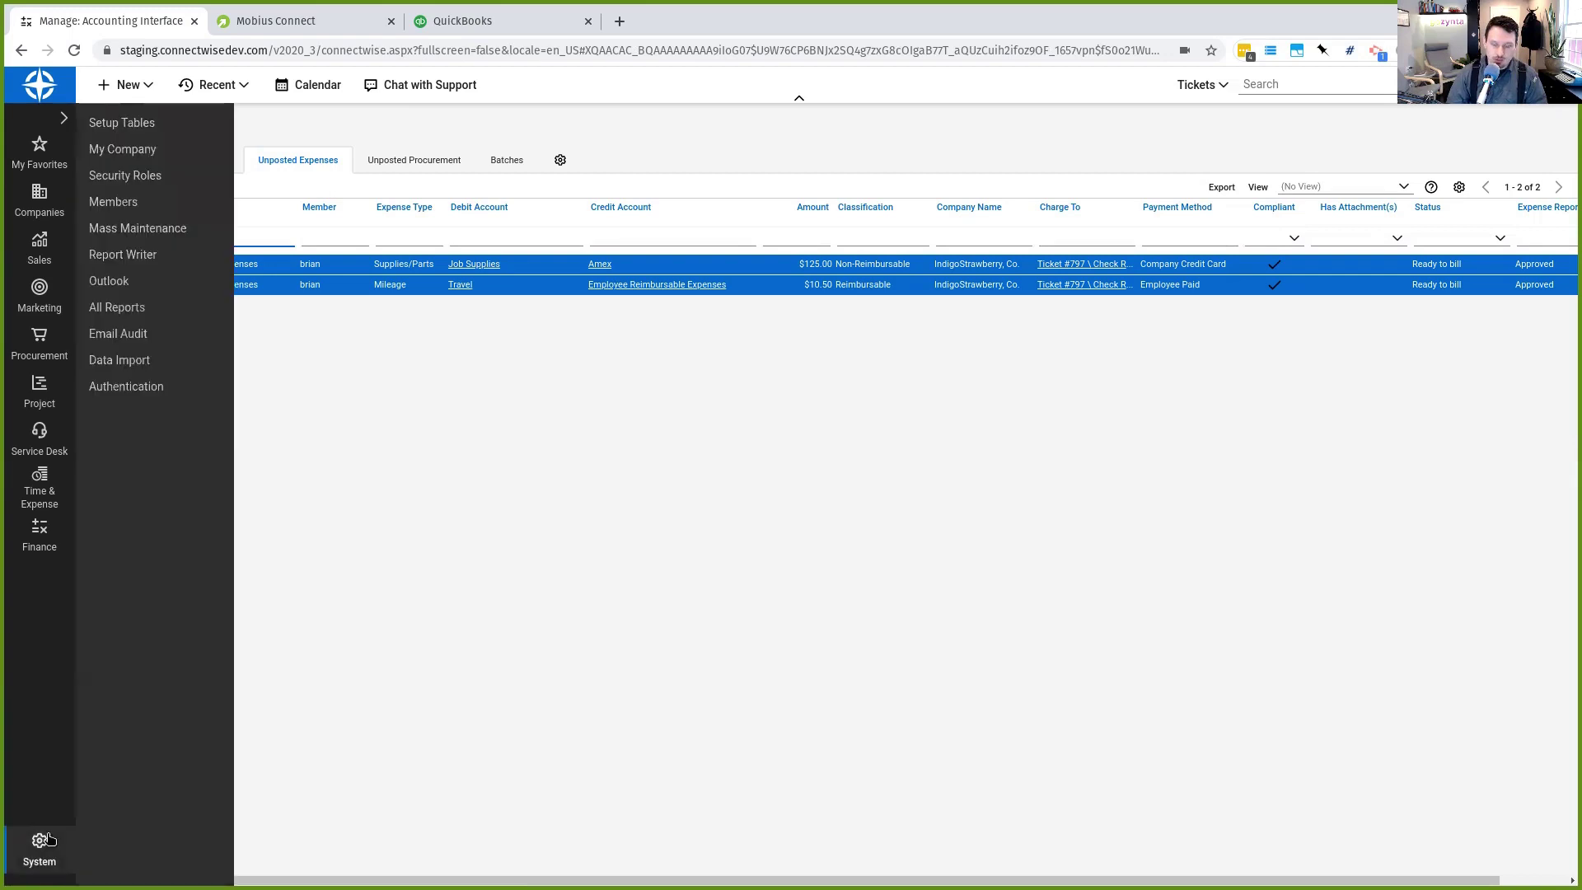
pyautogui.click(120, 126)
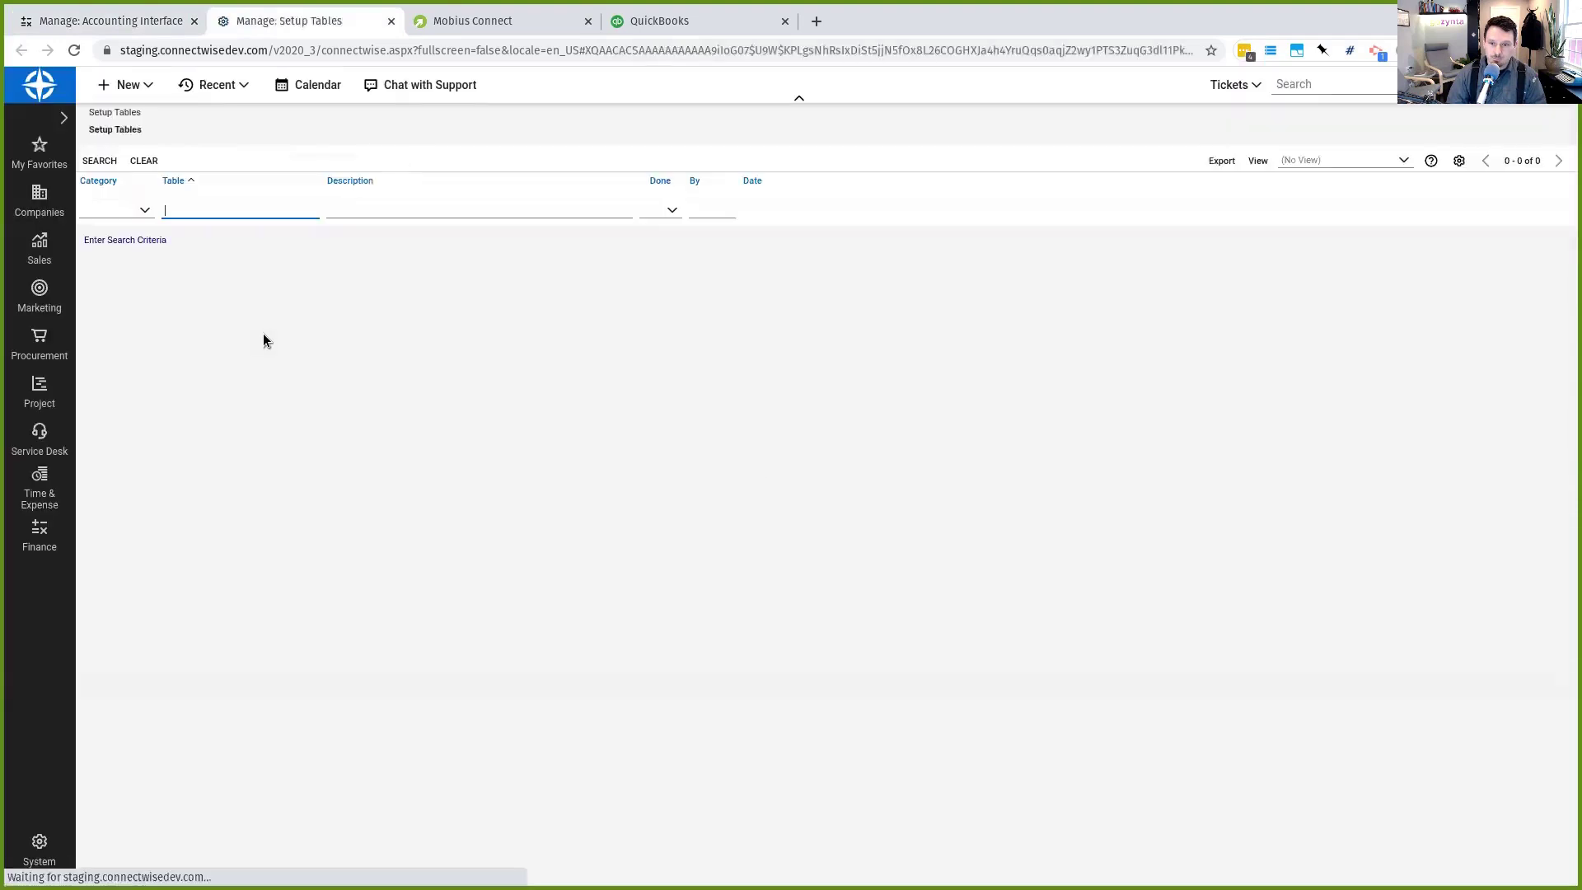
pyautogui.write('gl')
pyautogui.press('Return')
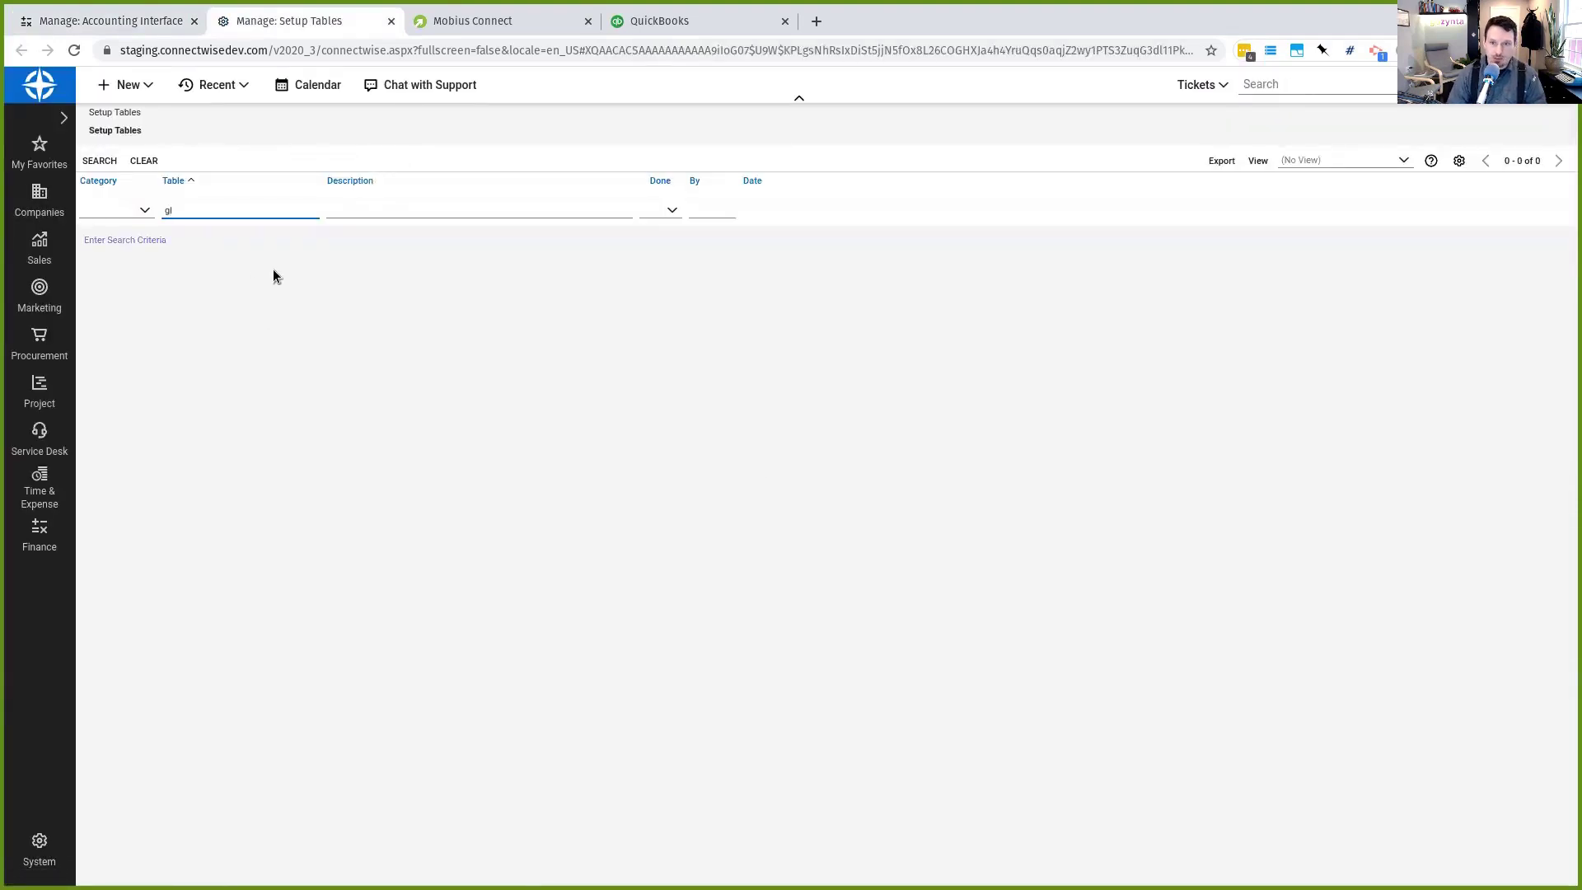
pyautogui.click(180, 236)
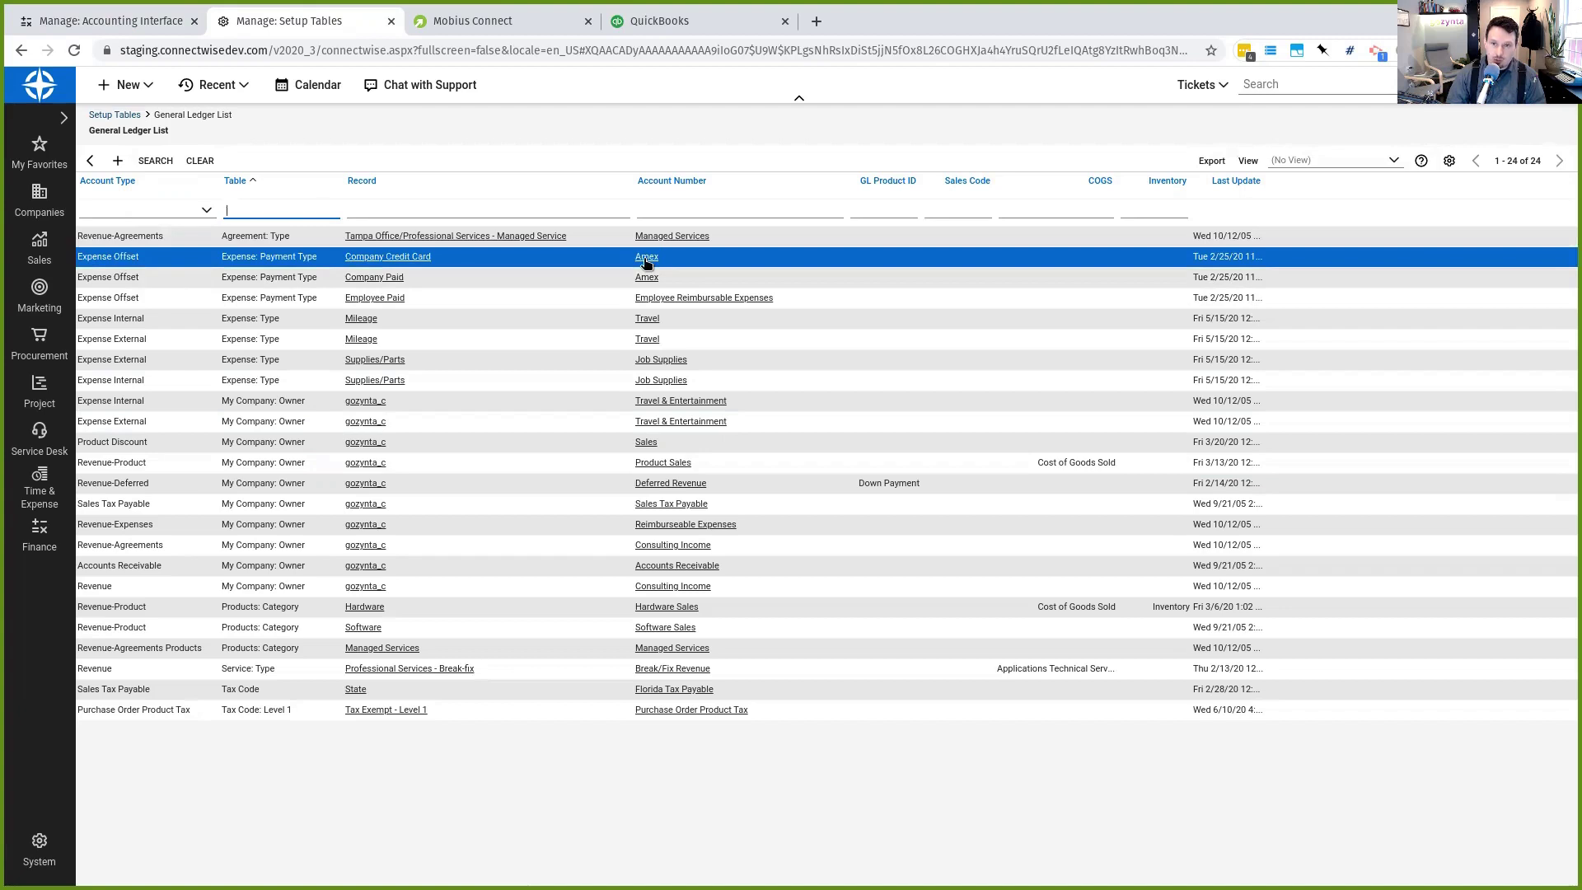
# Step: Switch to QuickBooks and locate the Amex account in the Chart of Accounts, viewing its register before returning to the list
pyautogui.hotkey('ctrl', 'shift', 'Tab')
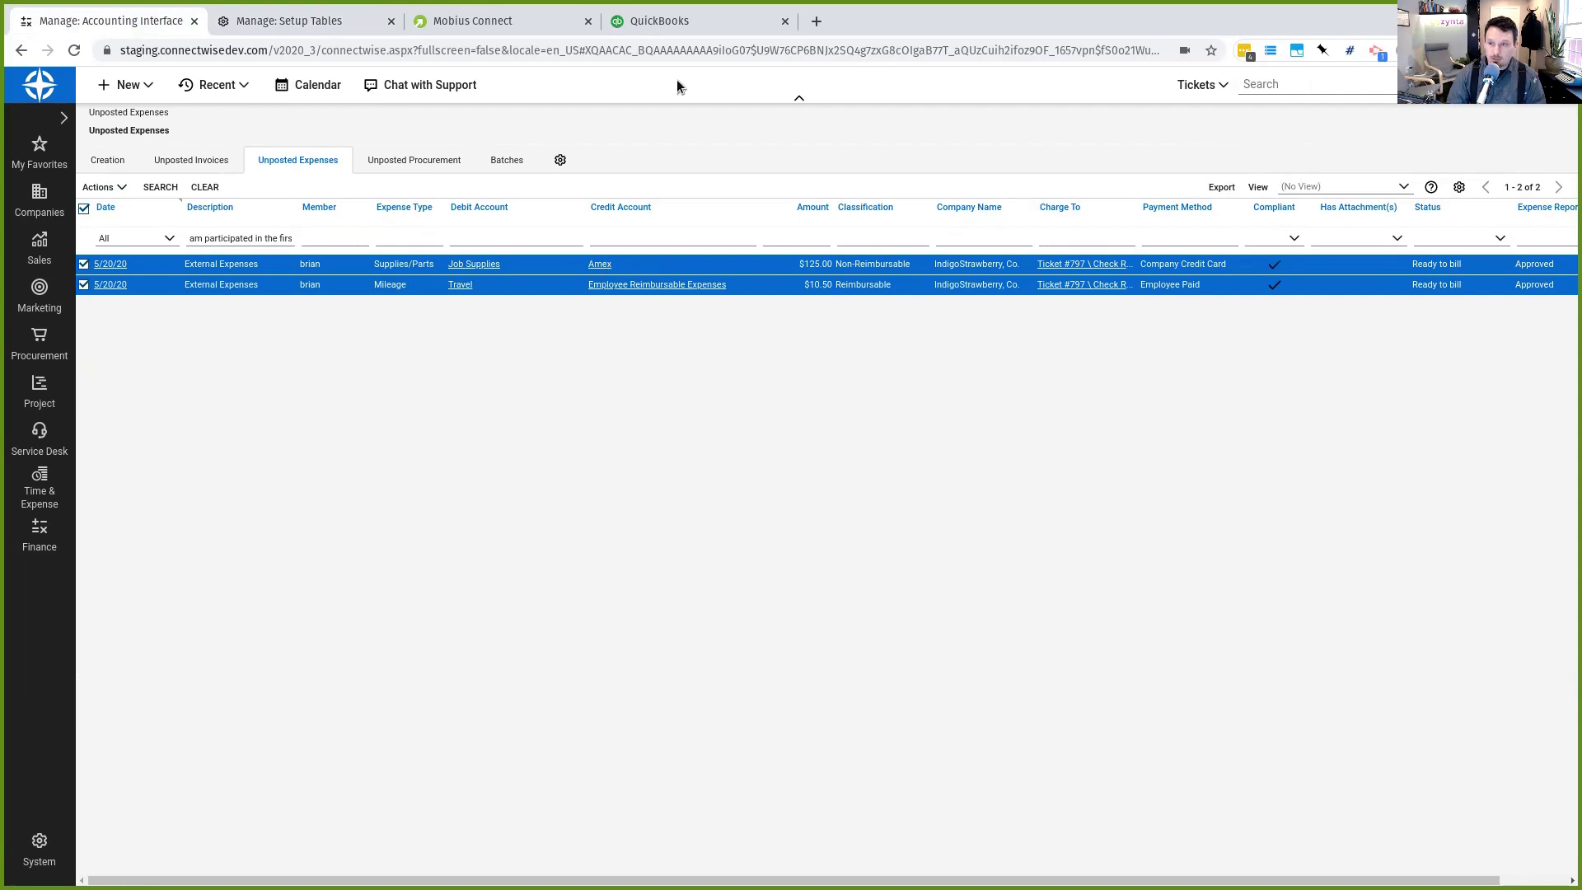
pyautogui.click(674, 24)
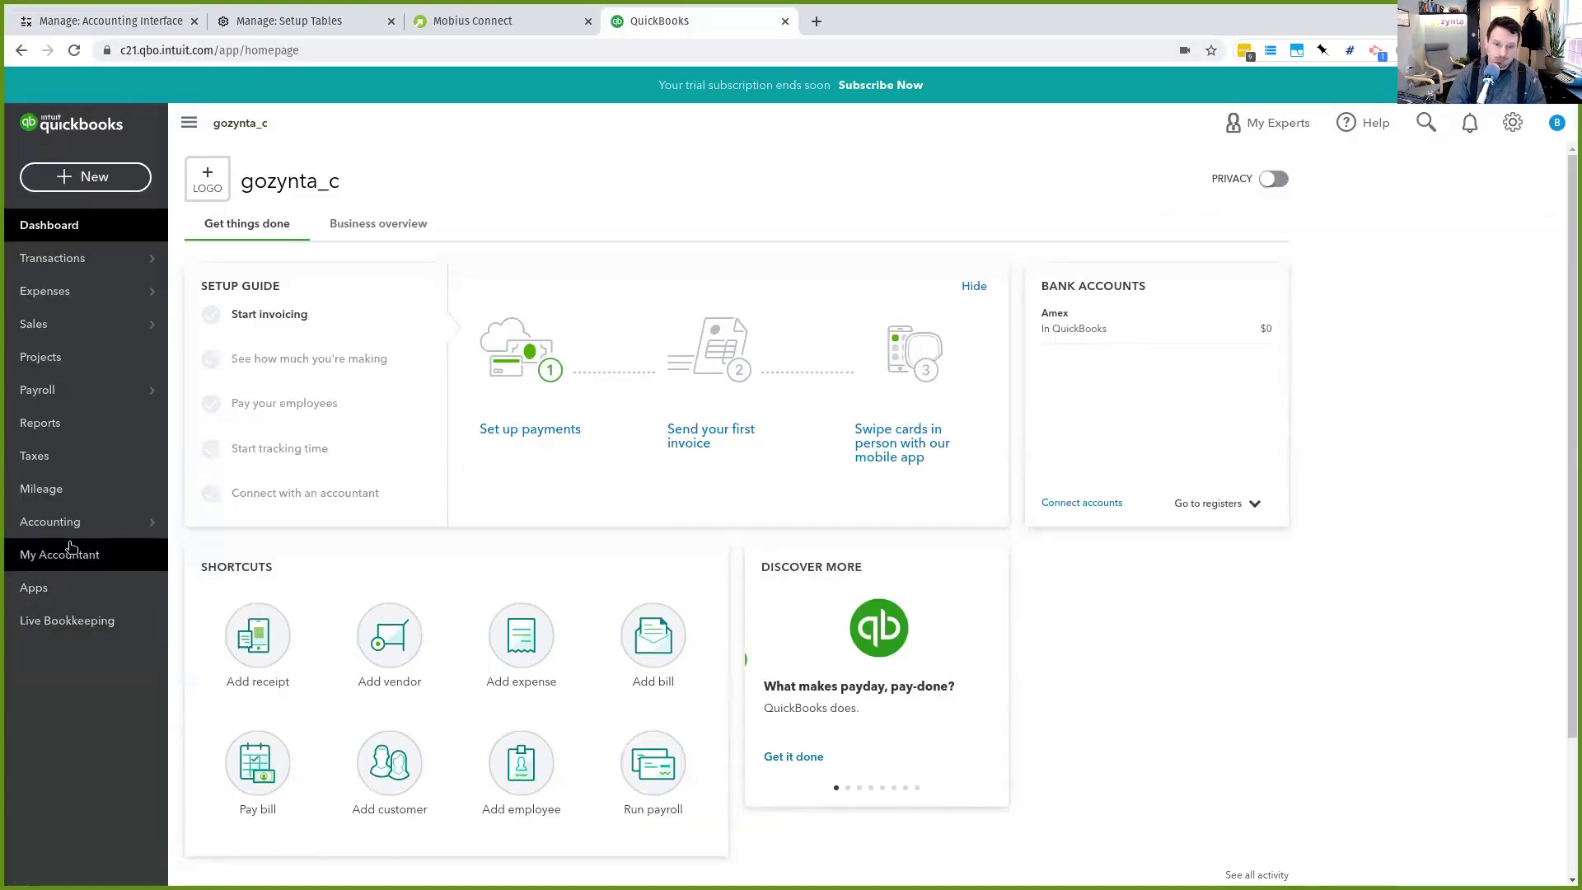
pyautogui.moveTo(122, 523)
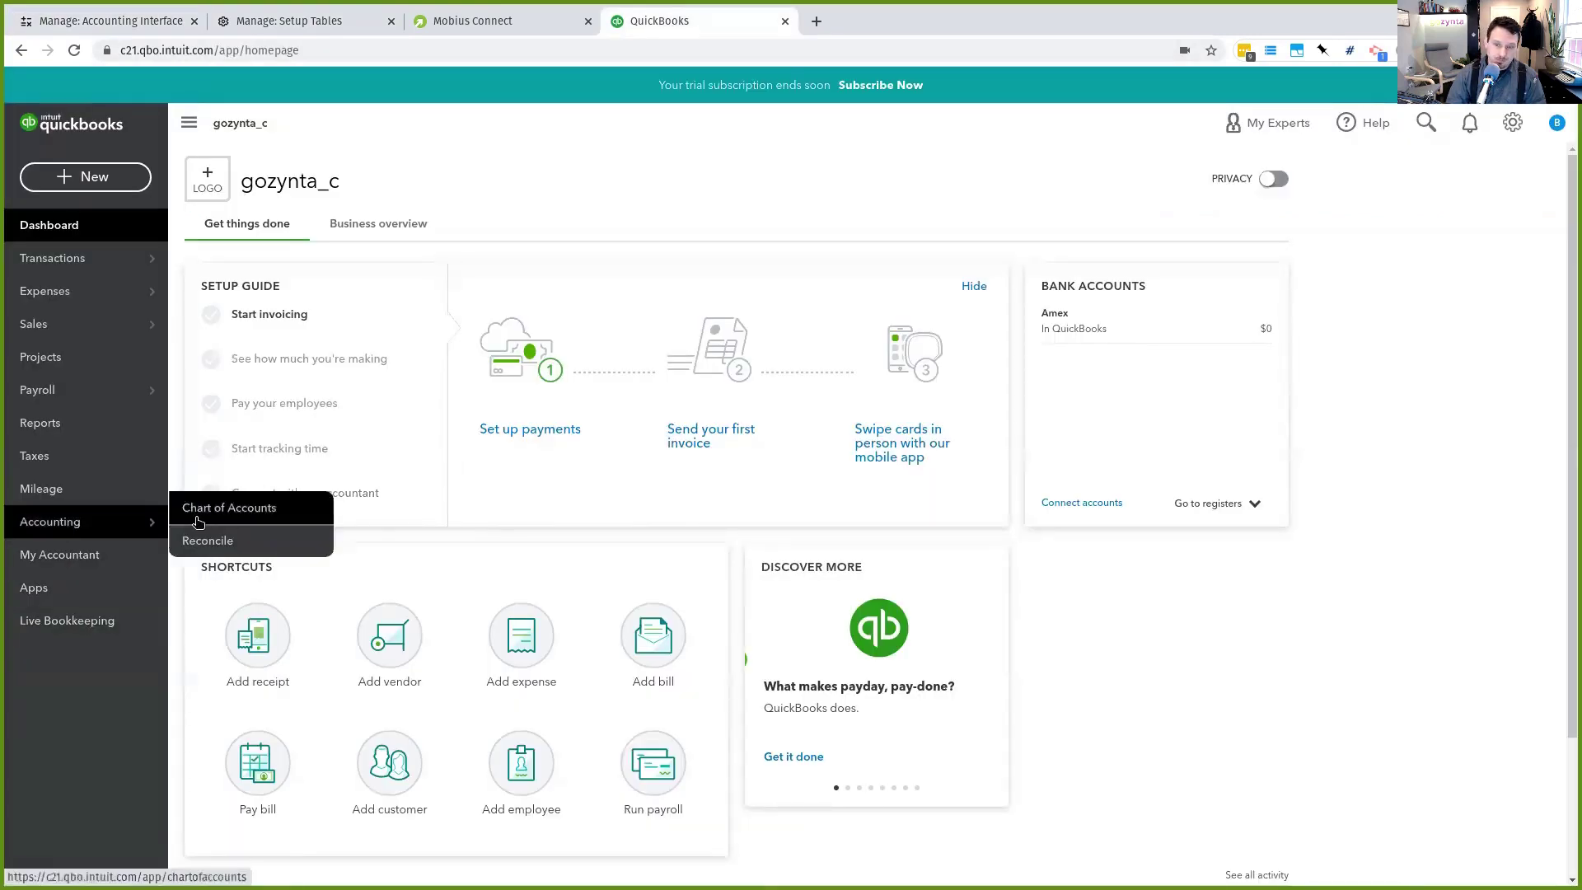
pyautogui.click(206, 512)
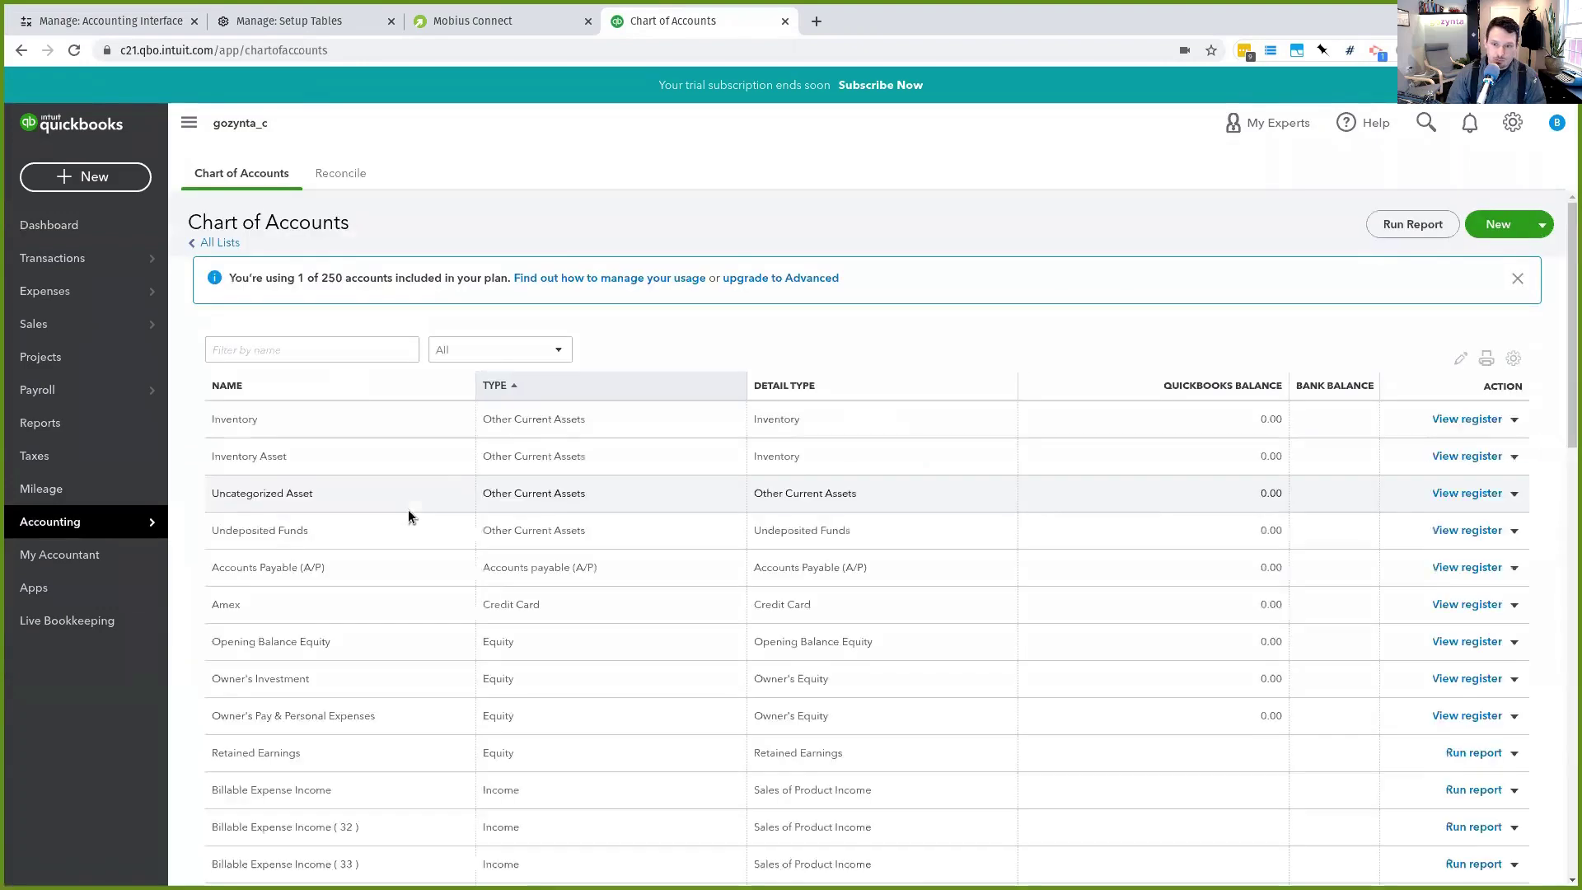
pyautogui.click(222, 715)
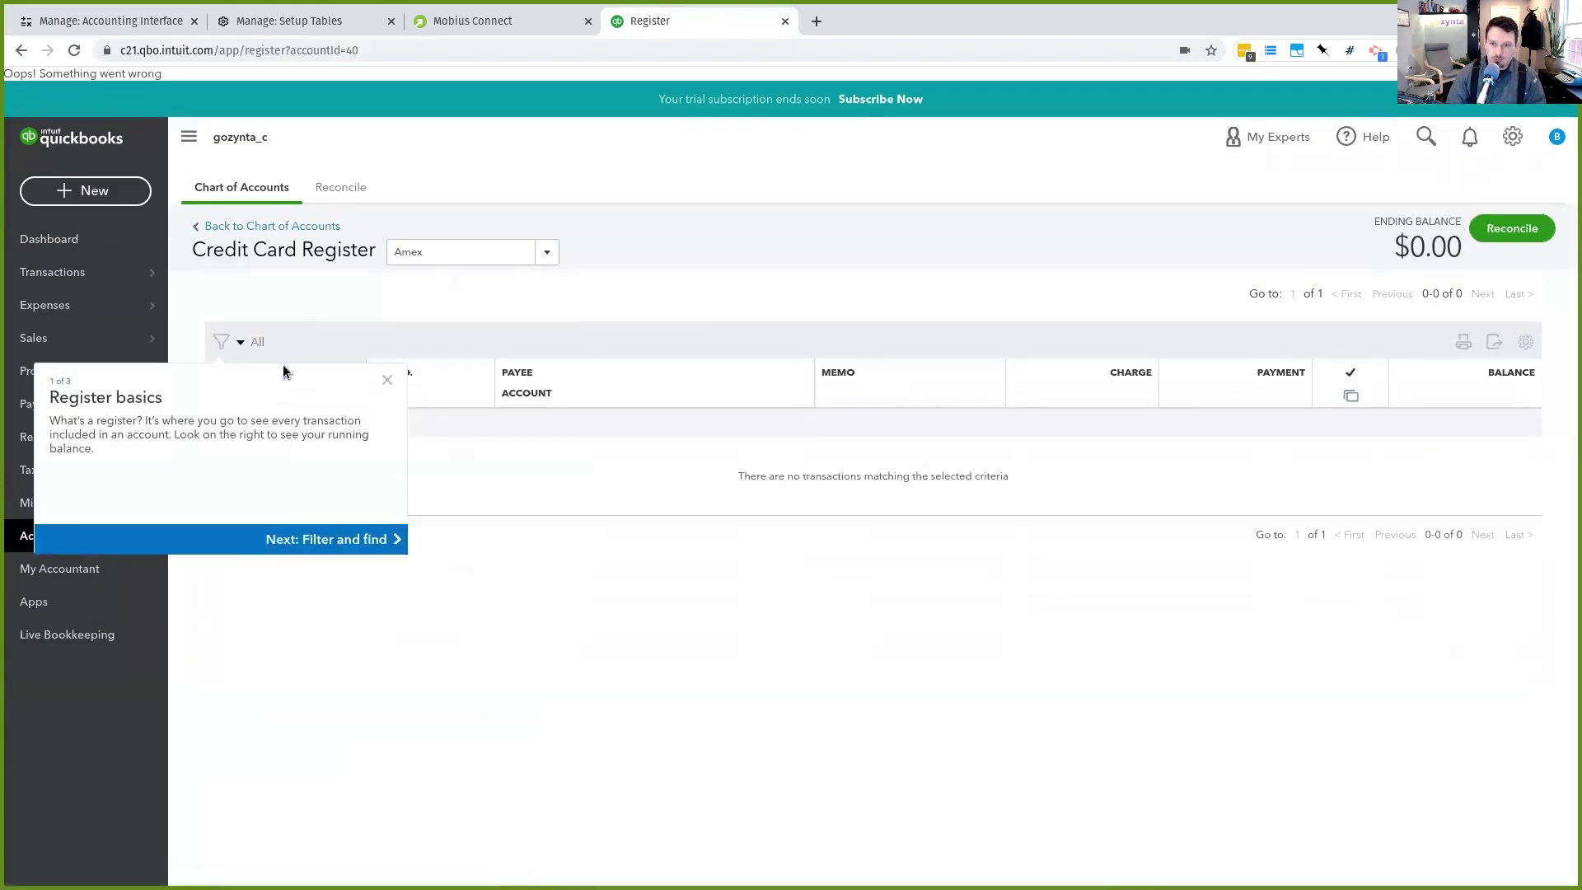
pyautogui.click(386, 379)
pyautogui.click(21, 51)
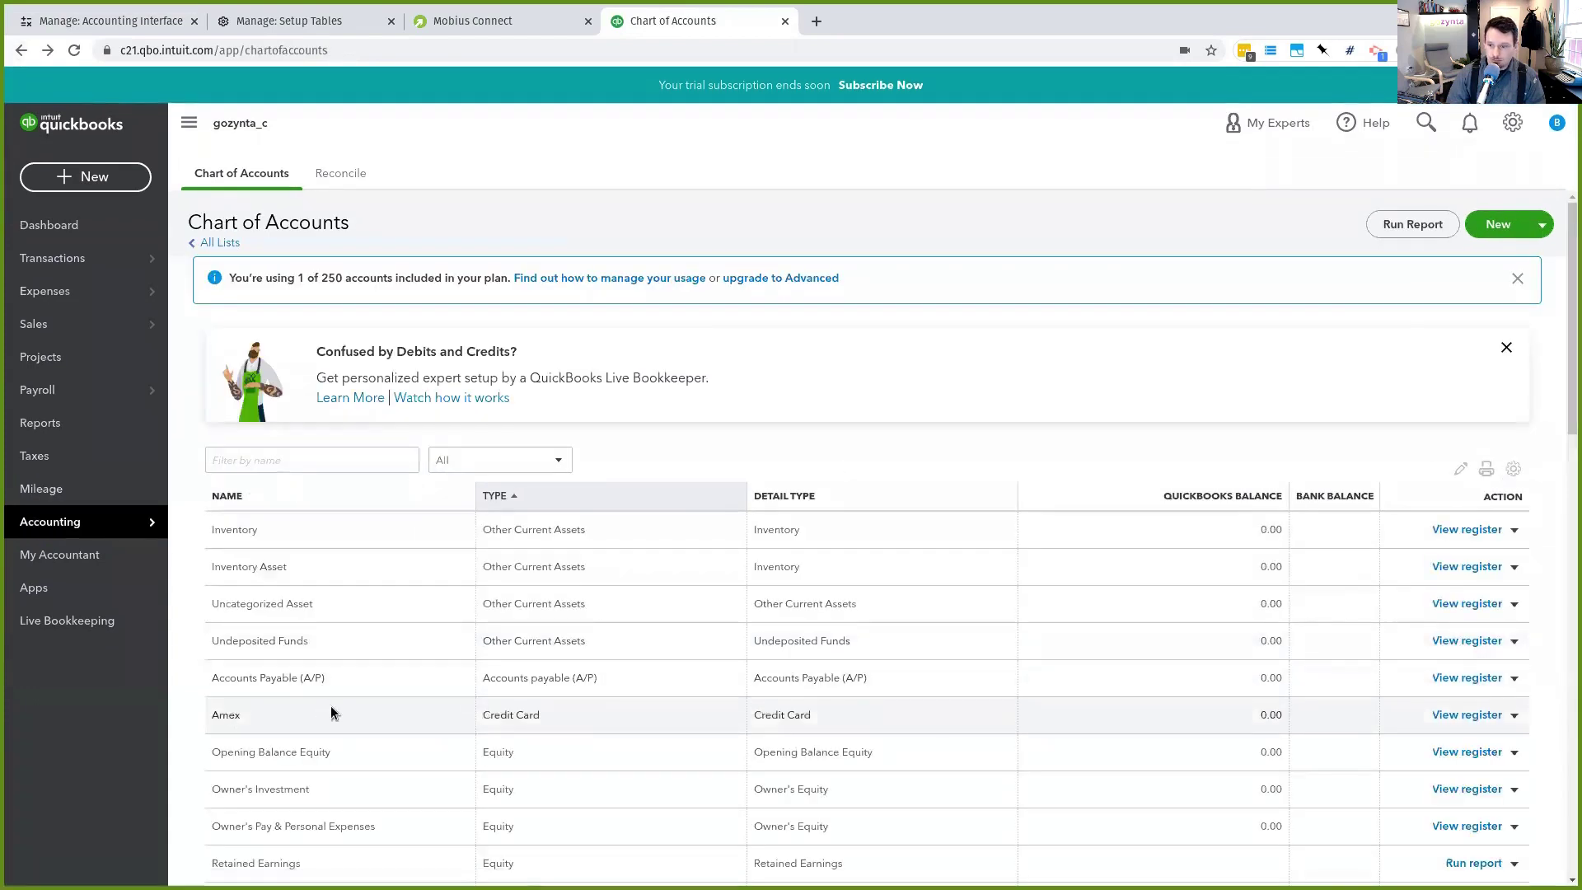
# Step: Switch back to ConnectWise and compare the Supplies/Parts expense's debit account with its mapping in the General Ledger List
pyautogui.hotkey('ctrl', 'shift', 'Tab')
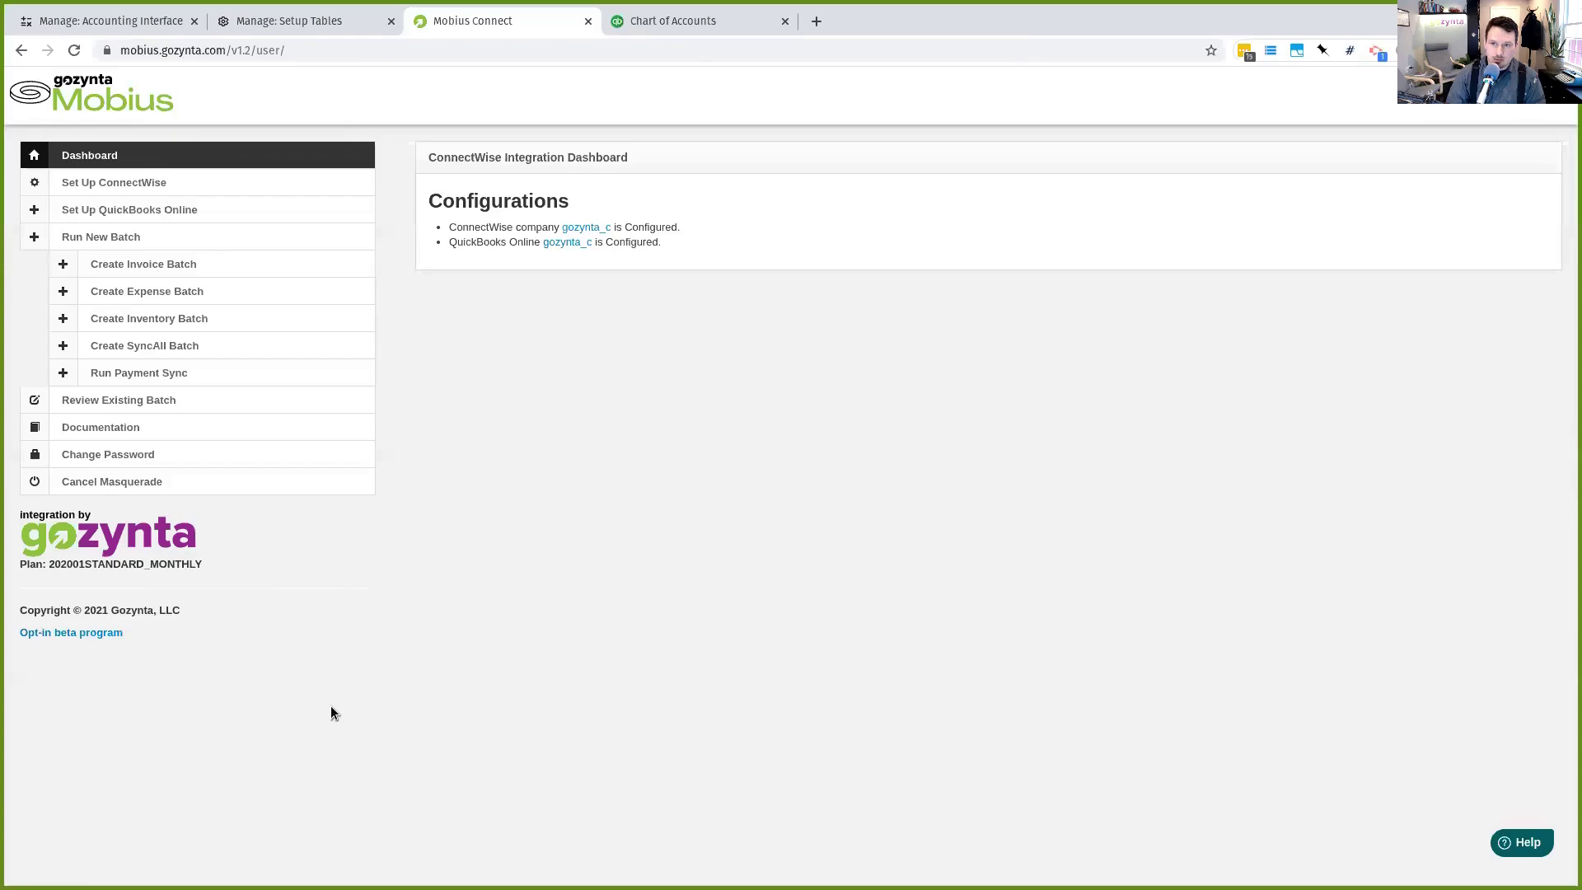
pyautogui.hotkey('ctrl', 'shift', 'Tab')
pyautogui.hotkey('ctrl', 'shift', 'Tab')
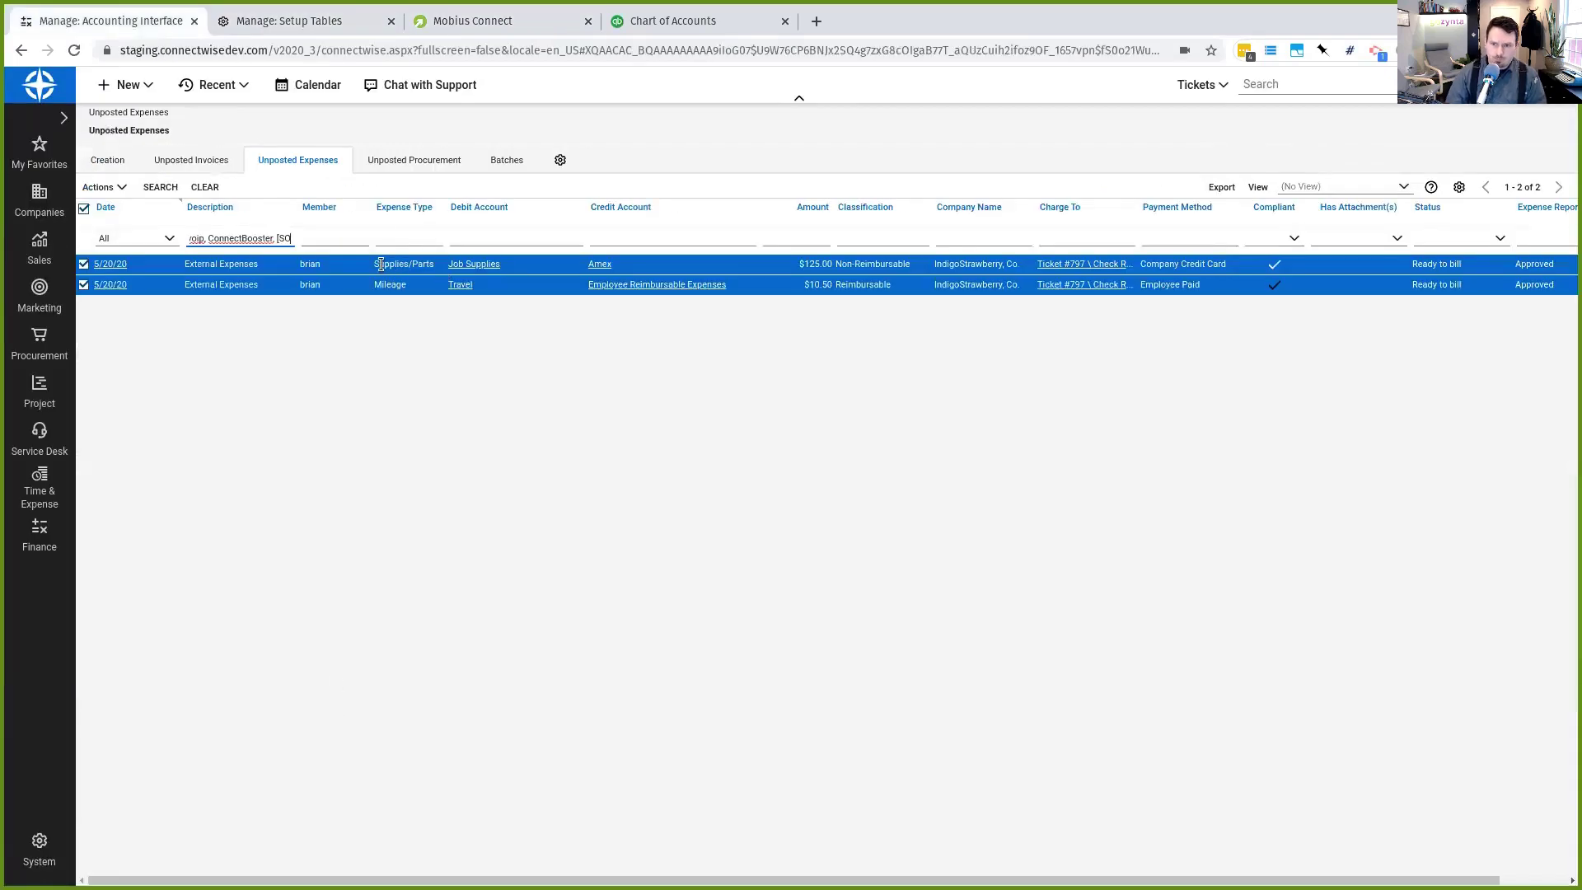
pyautogui.click(406, 263)
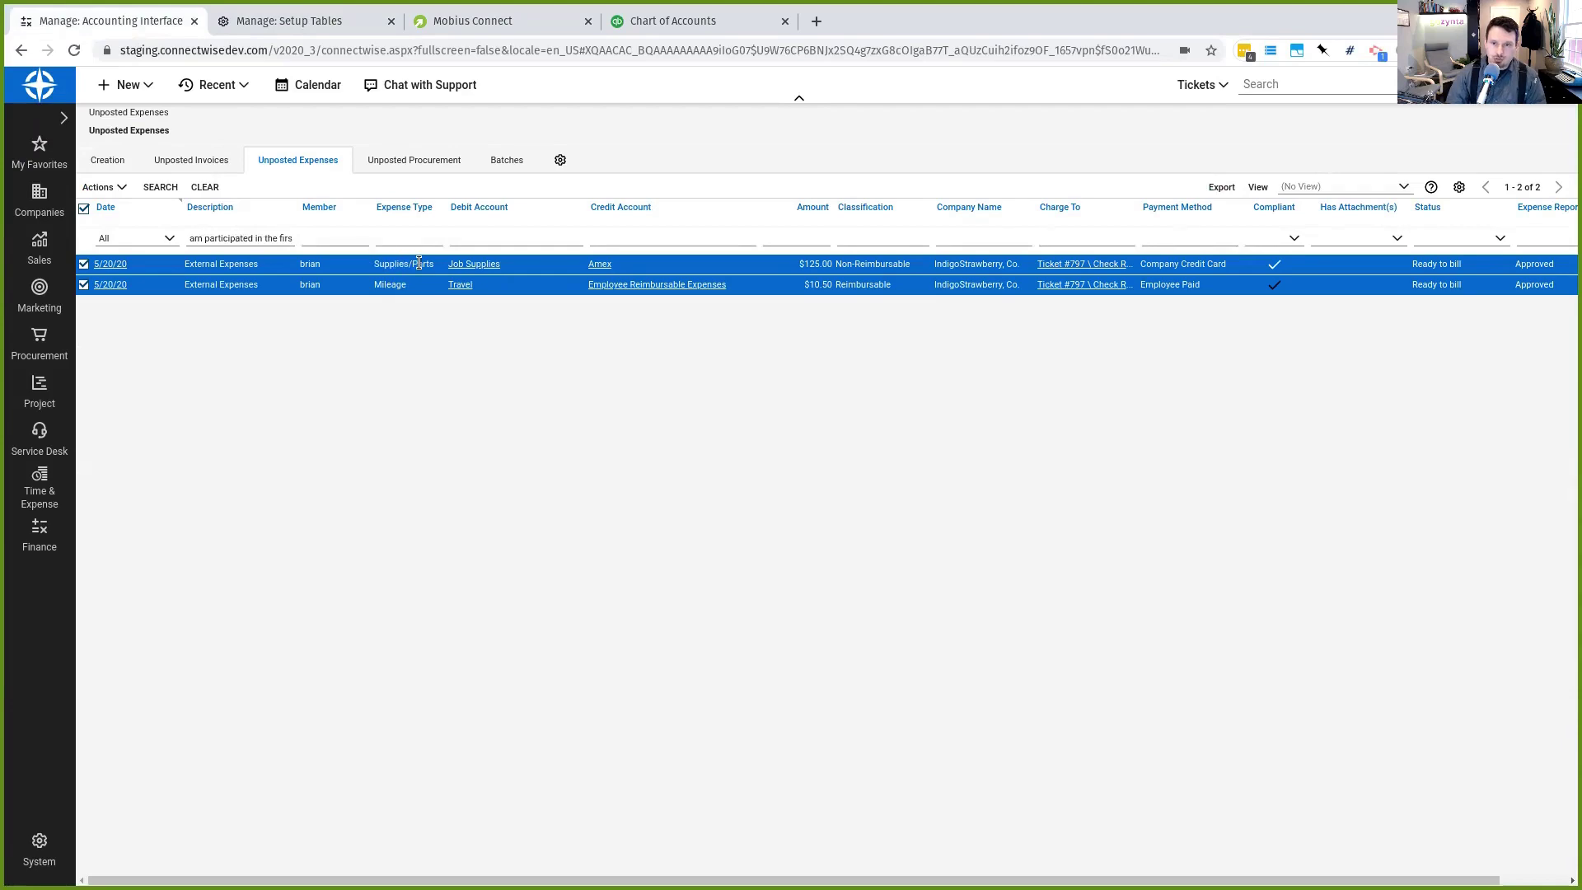
pyautogui.hotkey('ctrl', 'Tab')
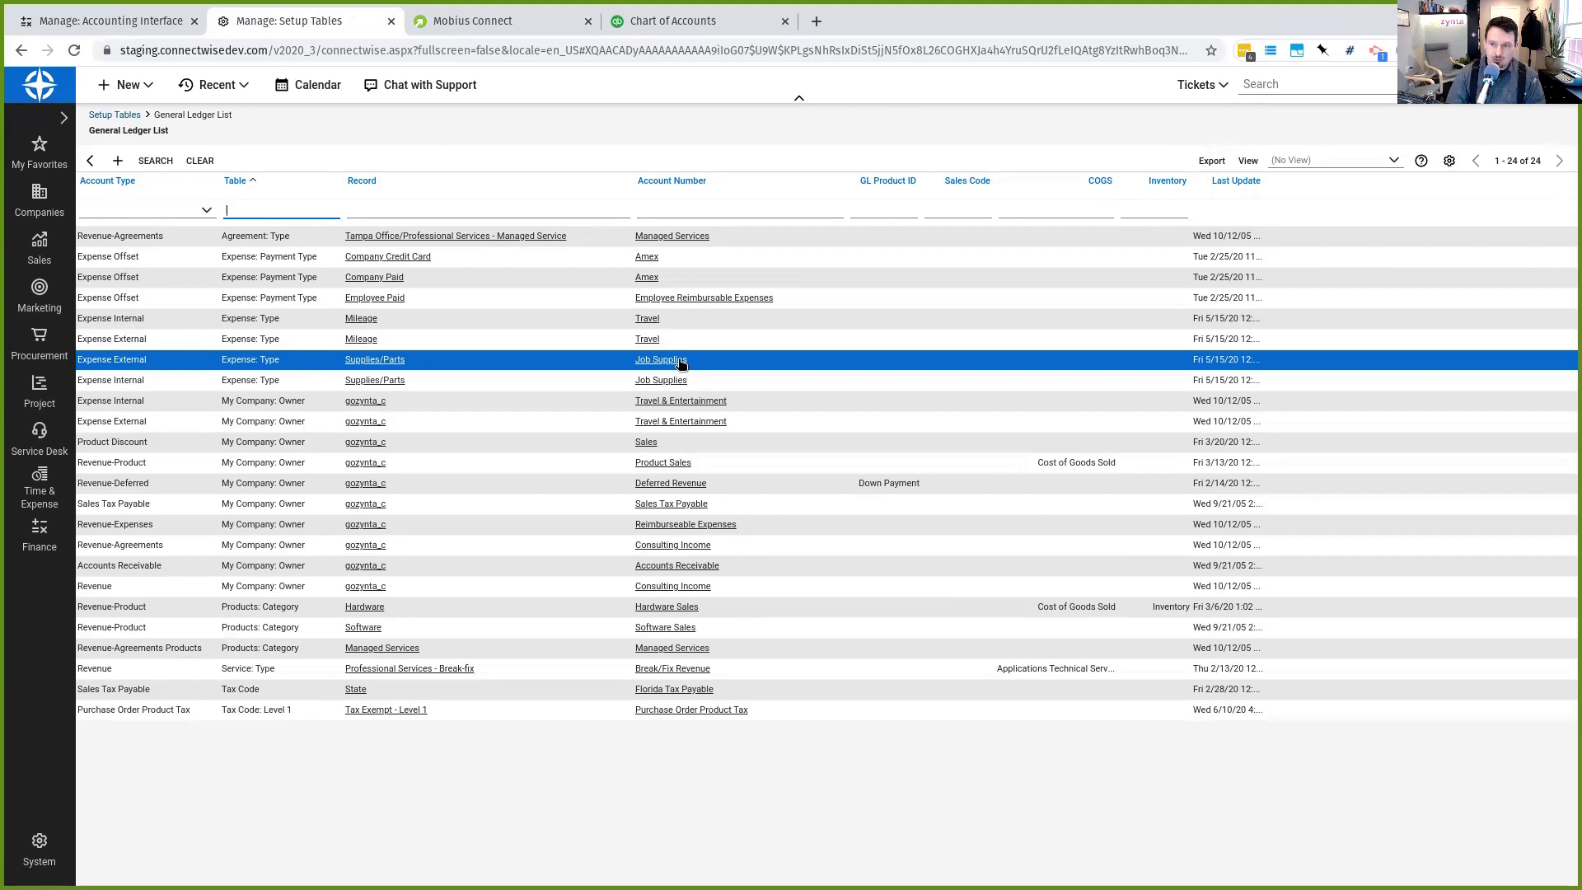
# Step: Switch to QuickBooks and find the Job Supplies account in the Chart of Accounts
pyautogui.hotkey('ctrl', 'Tab')
pyautogui.hotkey('ctrl', 'Tab')
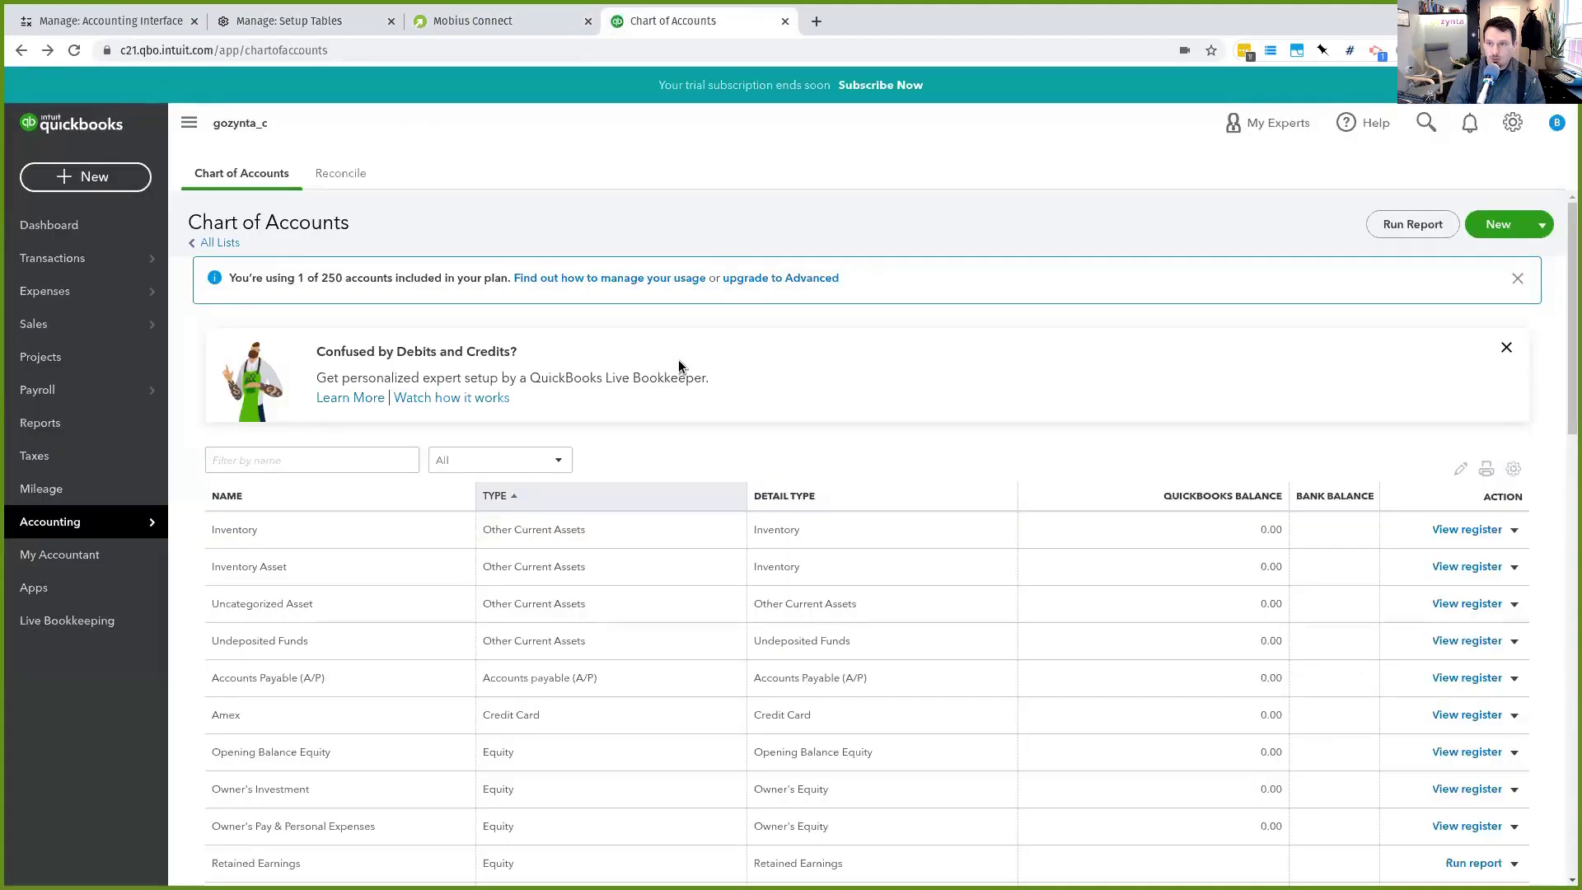
pyautogui.scroll(-8, 602, 644)
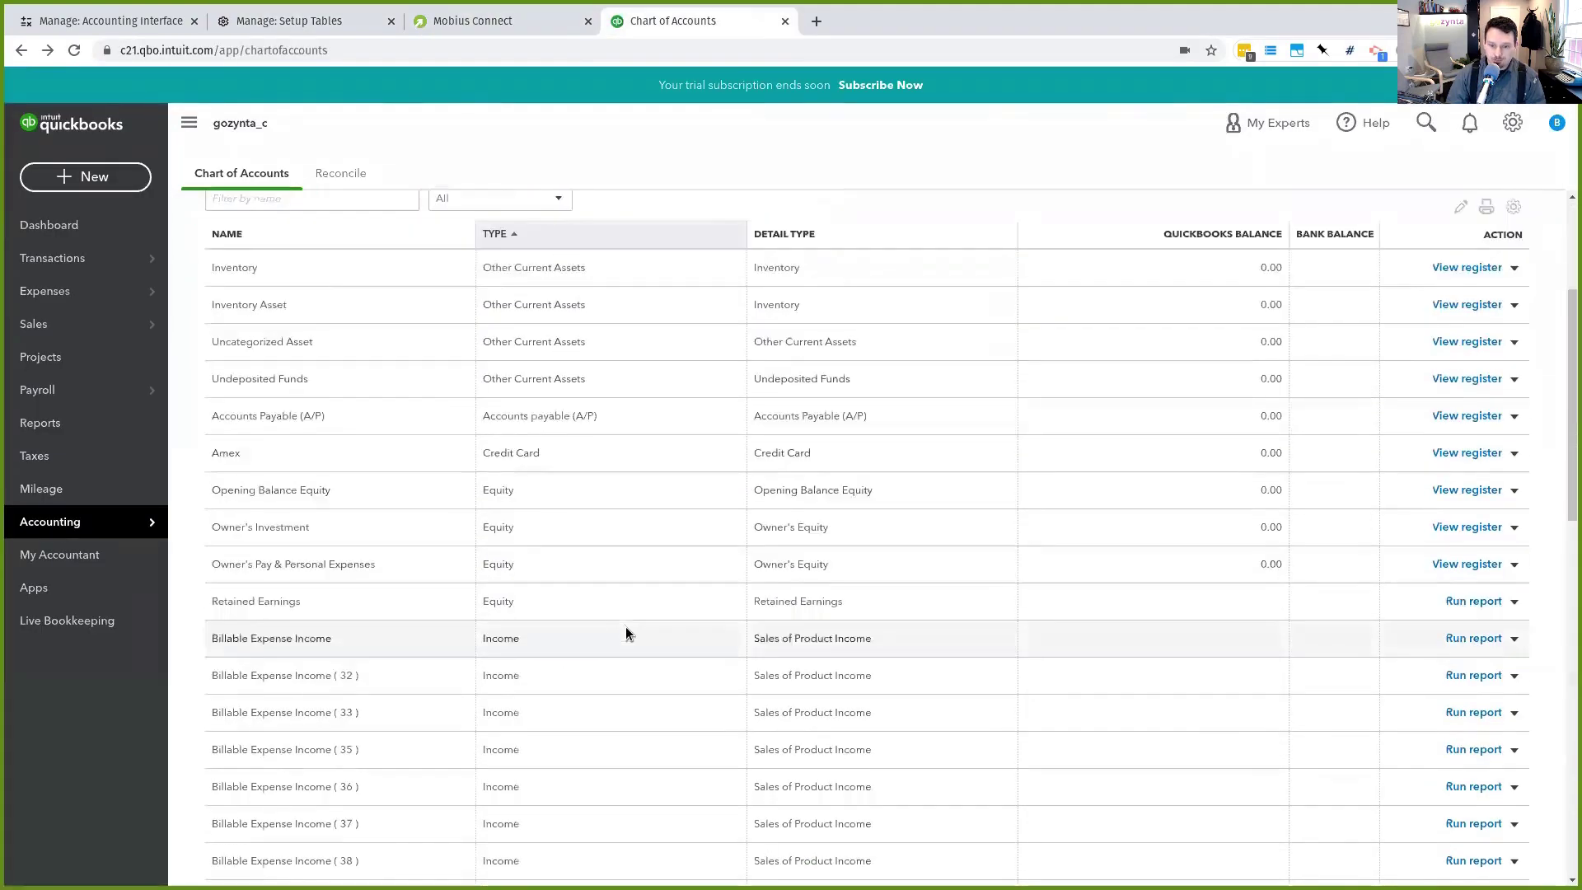
pyautogui.scroll(-4, 640, 620)
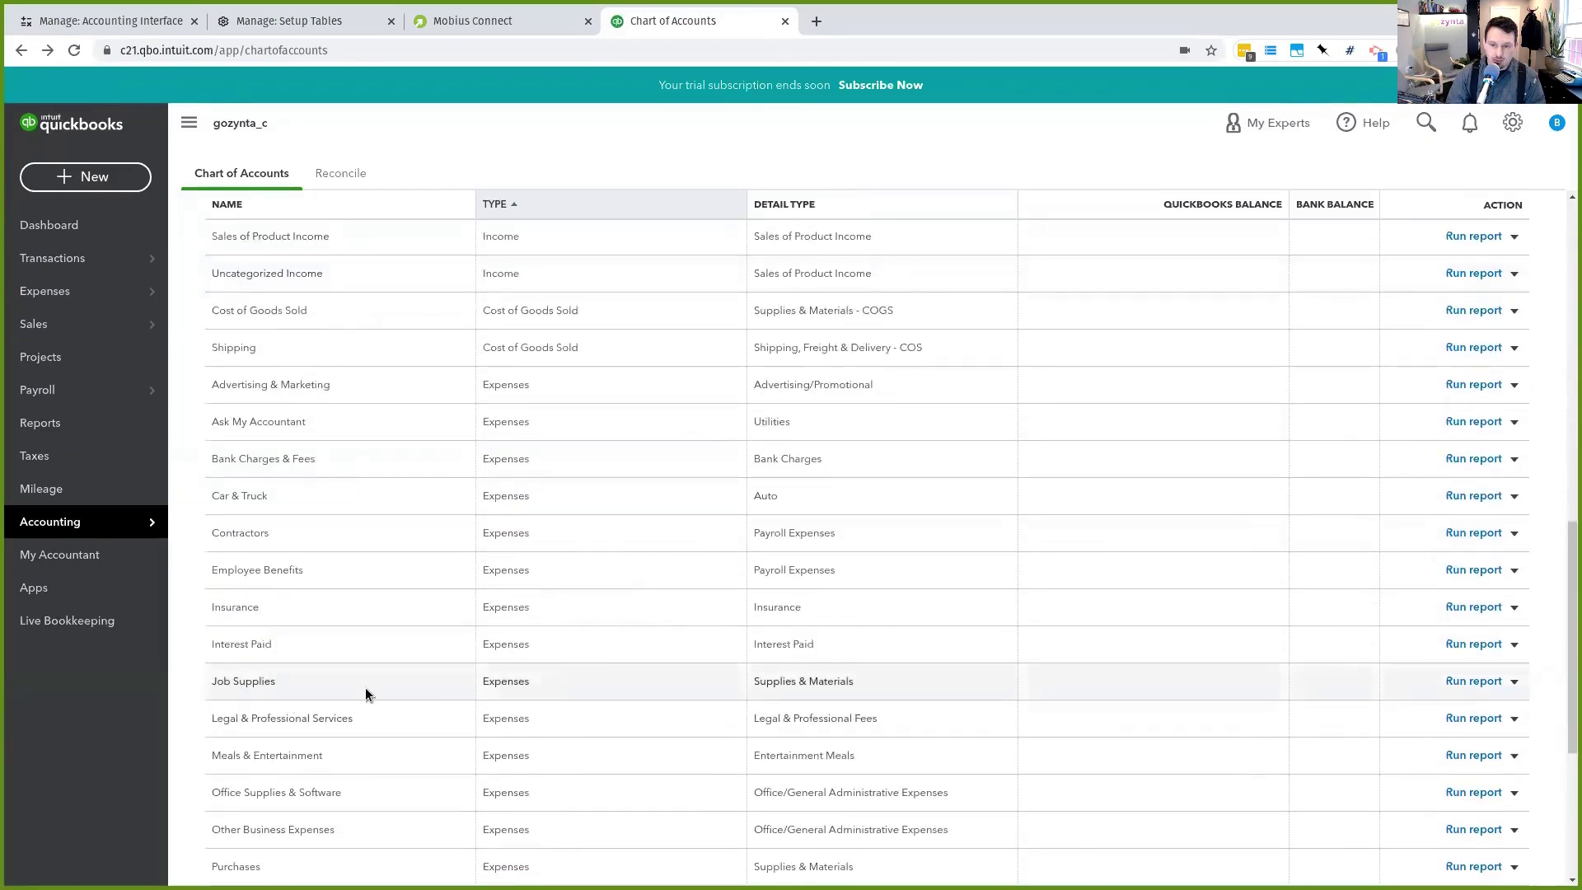
# Step: Switch to ConnectWise and compare the Mileage expense's debit and credit accounts with the Mileage and Employee Paid mappings
pyautogui.hotkey('ctrl', 'shift', 'Tab')
pyautogui.hotkey('ctrl', 'shift', 'Tab')
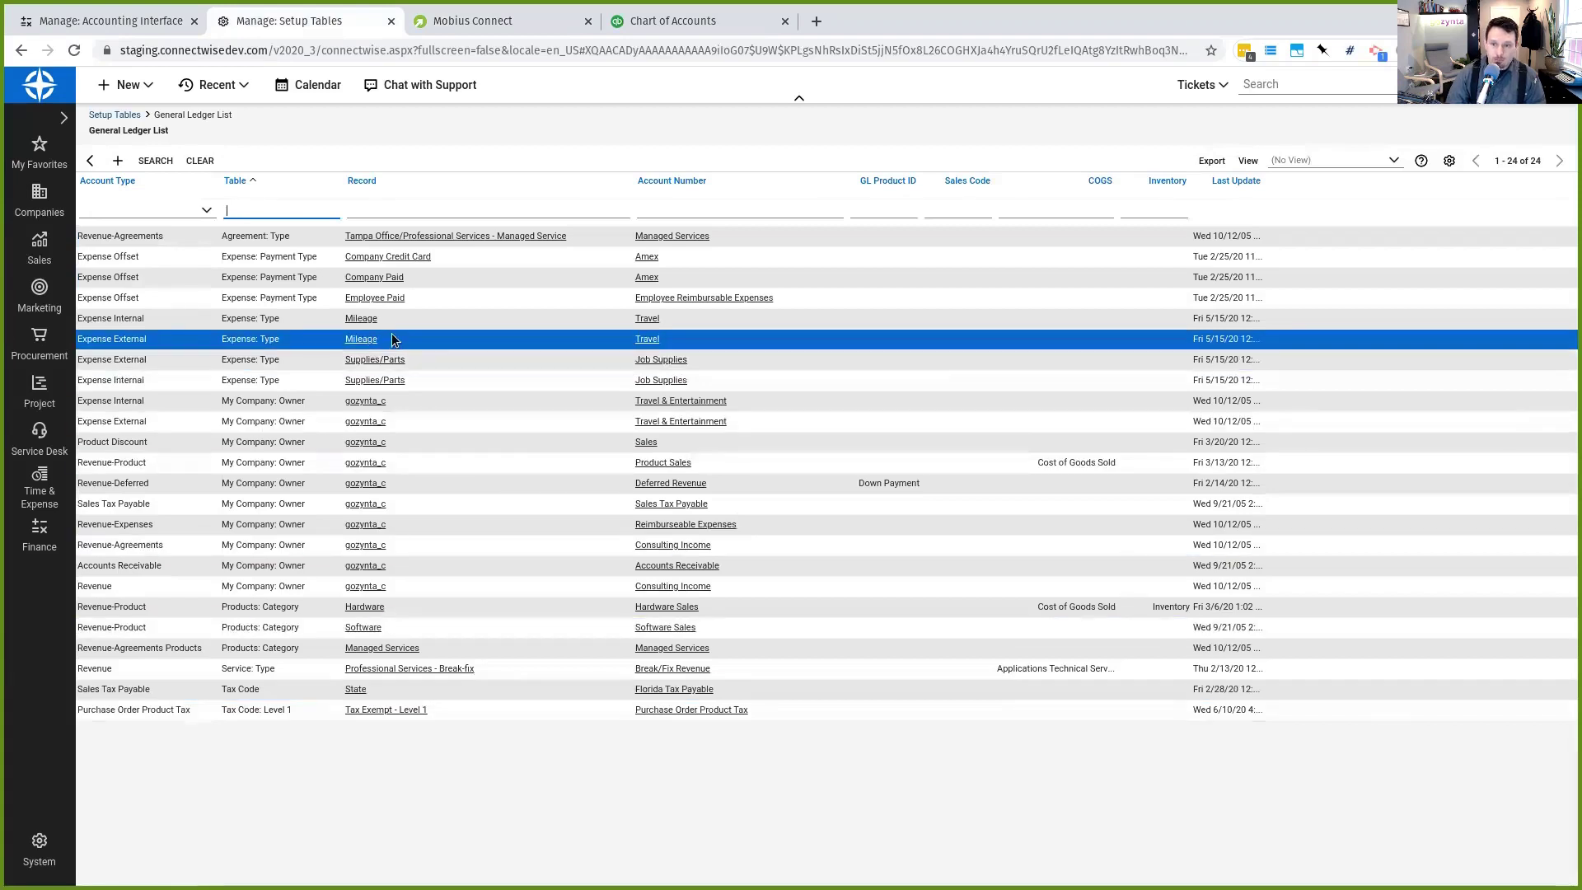
pyautogui.hotkey('ctrl', 'shift', 'Tab')
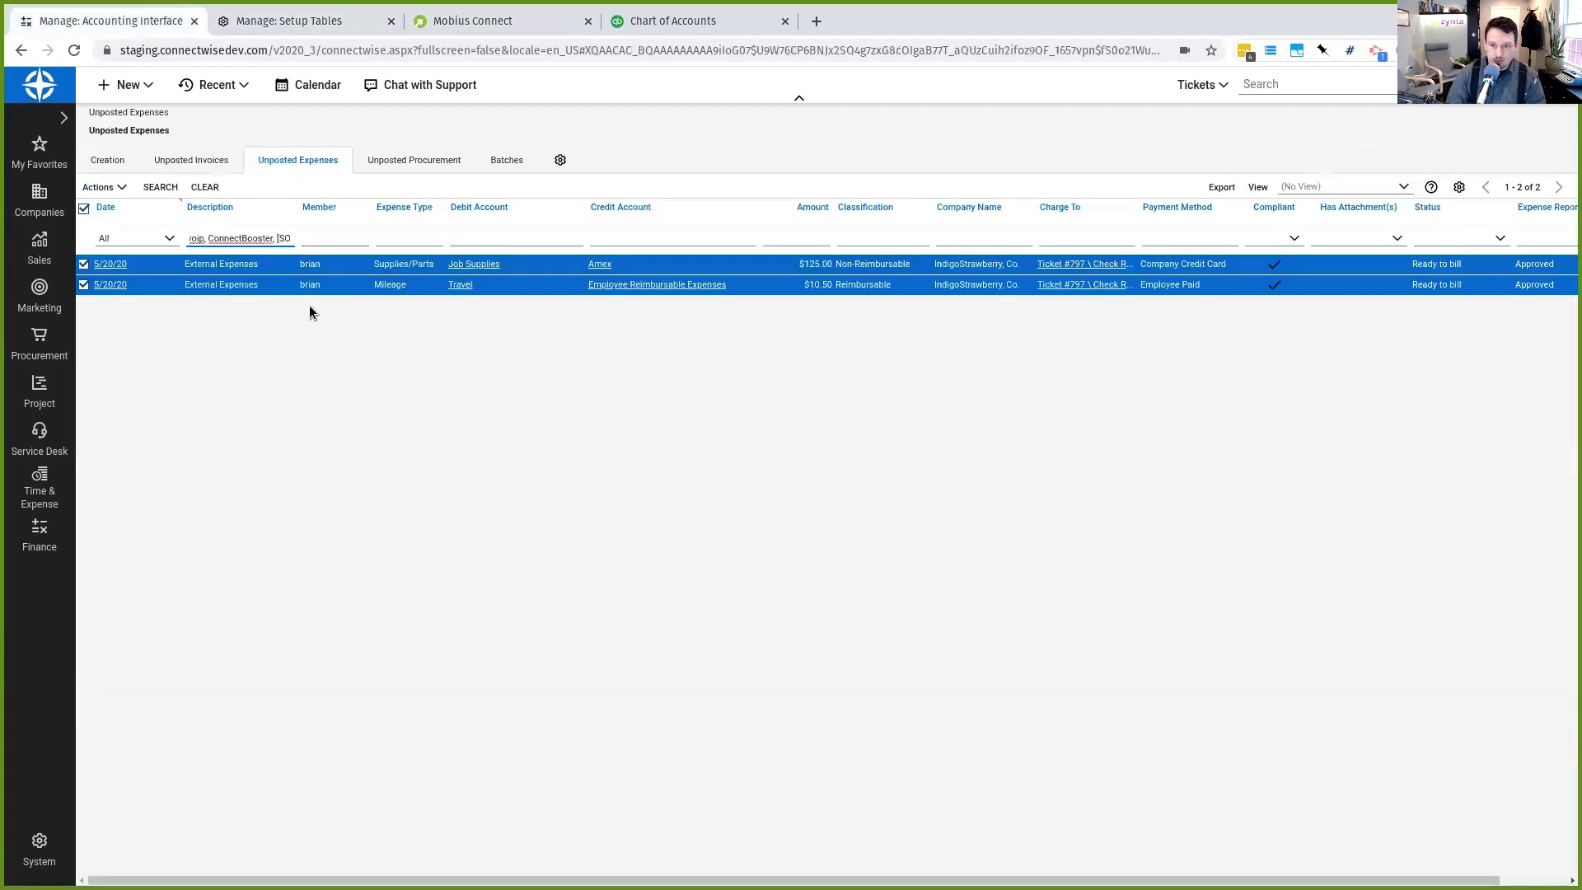
pyautogui.click(389, 285)
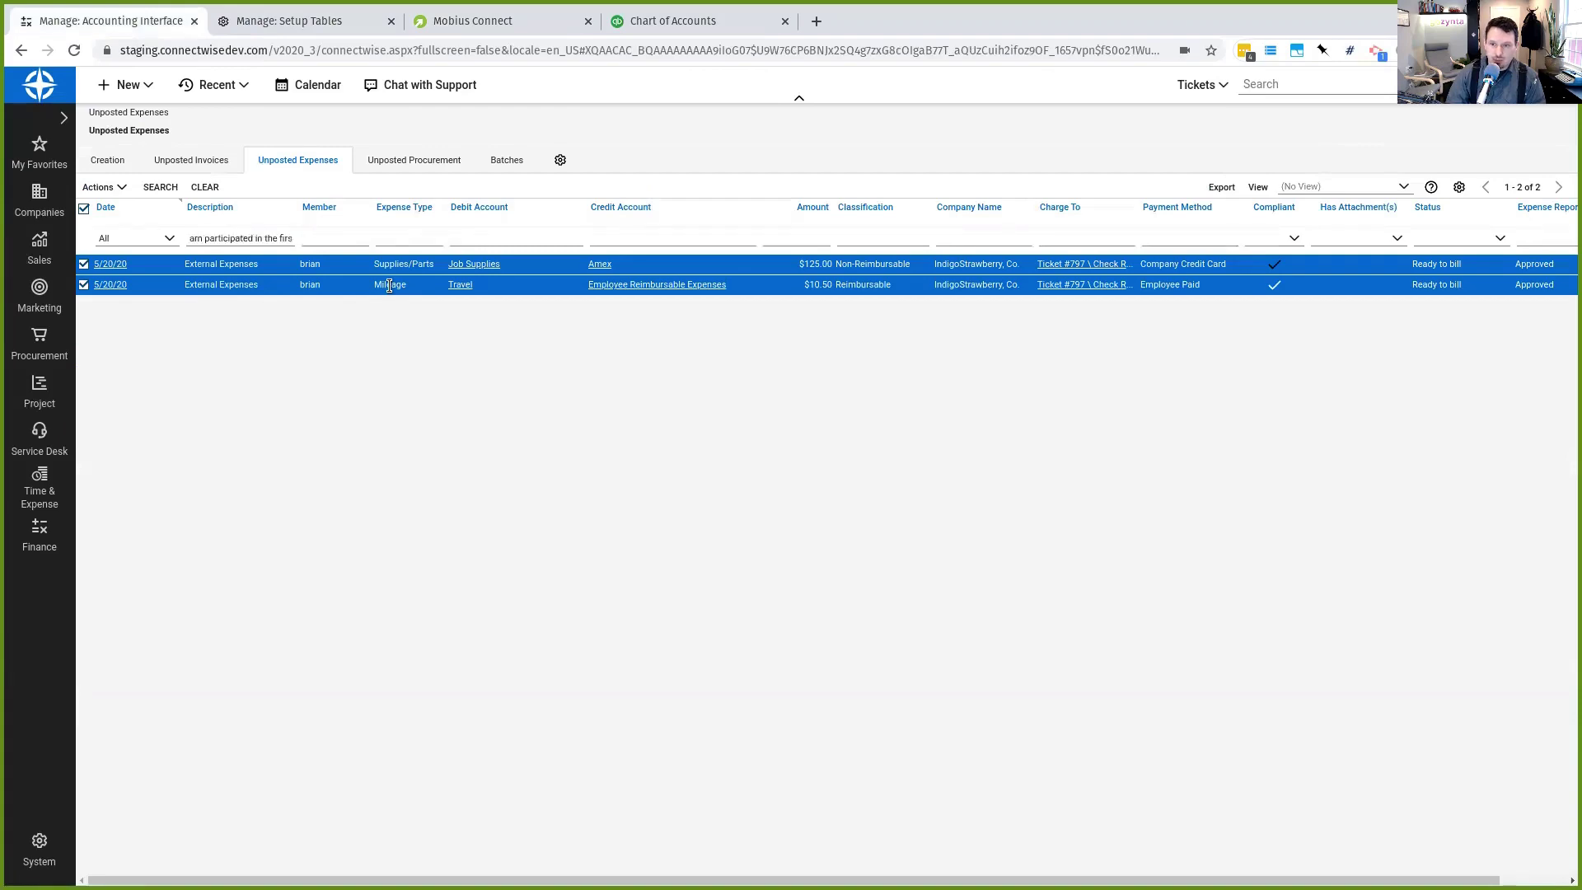
pyautogui.hotkey('ctrl', 'Tab')
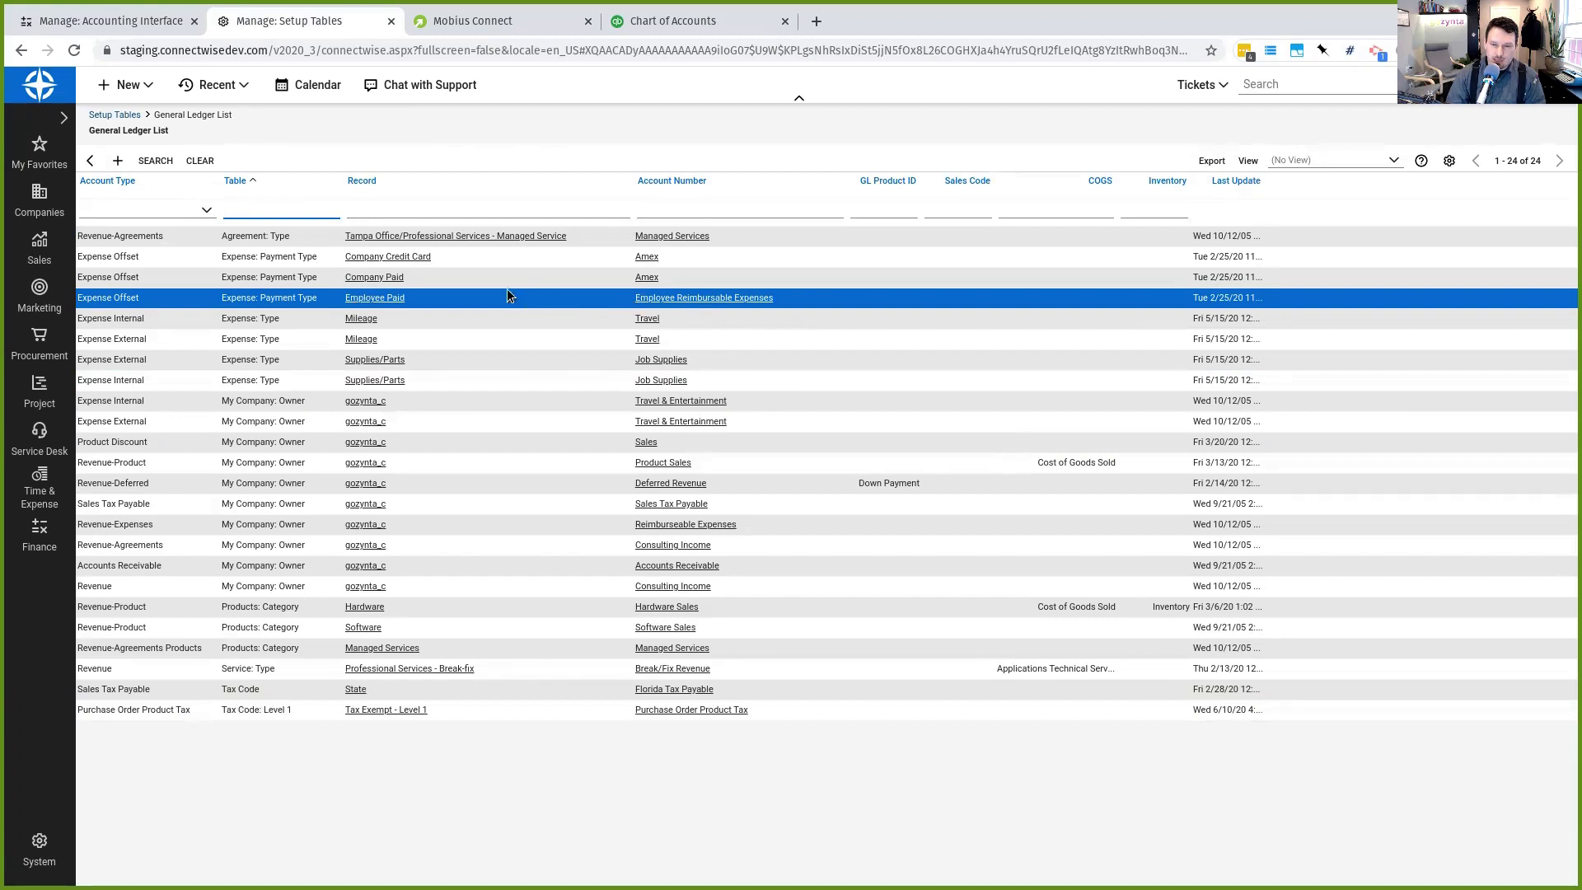
# Step: Switch to QuickBooks and look through the Chart of Accounts for the Travel and employee reimbursable expense accounts
pyautogui.hotkey('ctrl', 'Tab')
pyautogui.hotkey('ctrl', 'Tab')
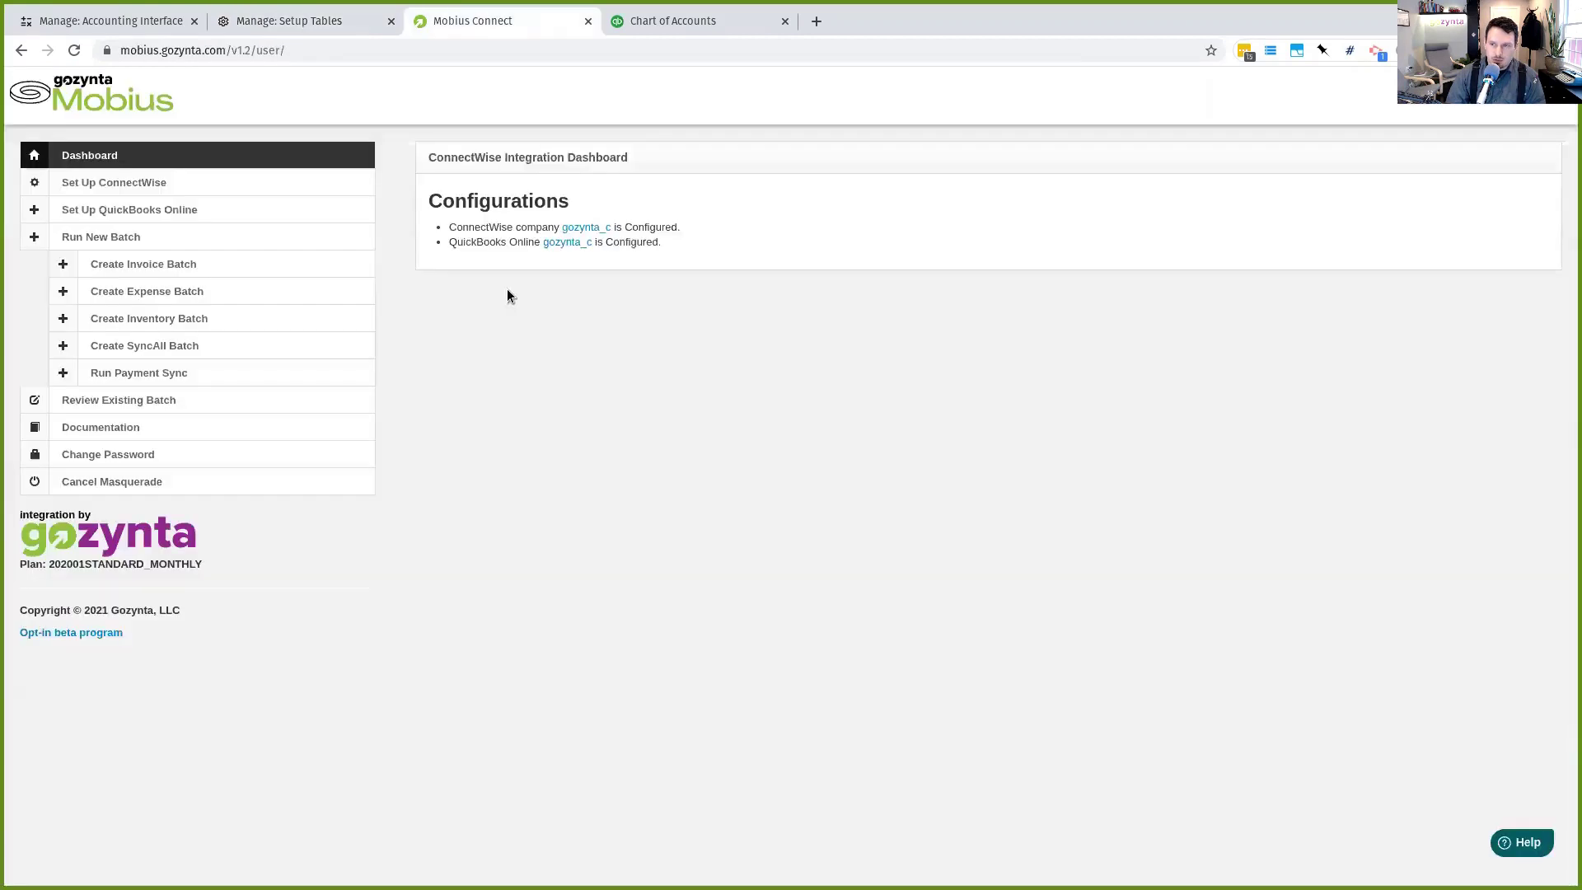
pyautogui.scroll(10, 424, 467)
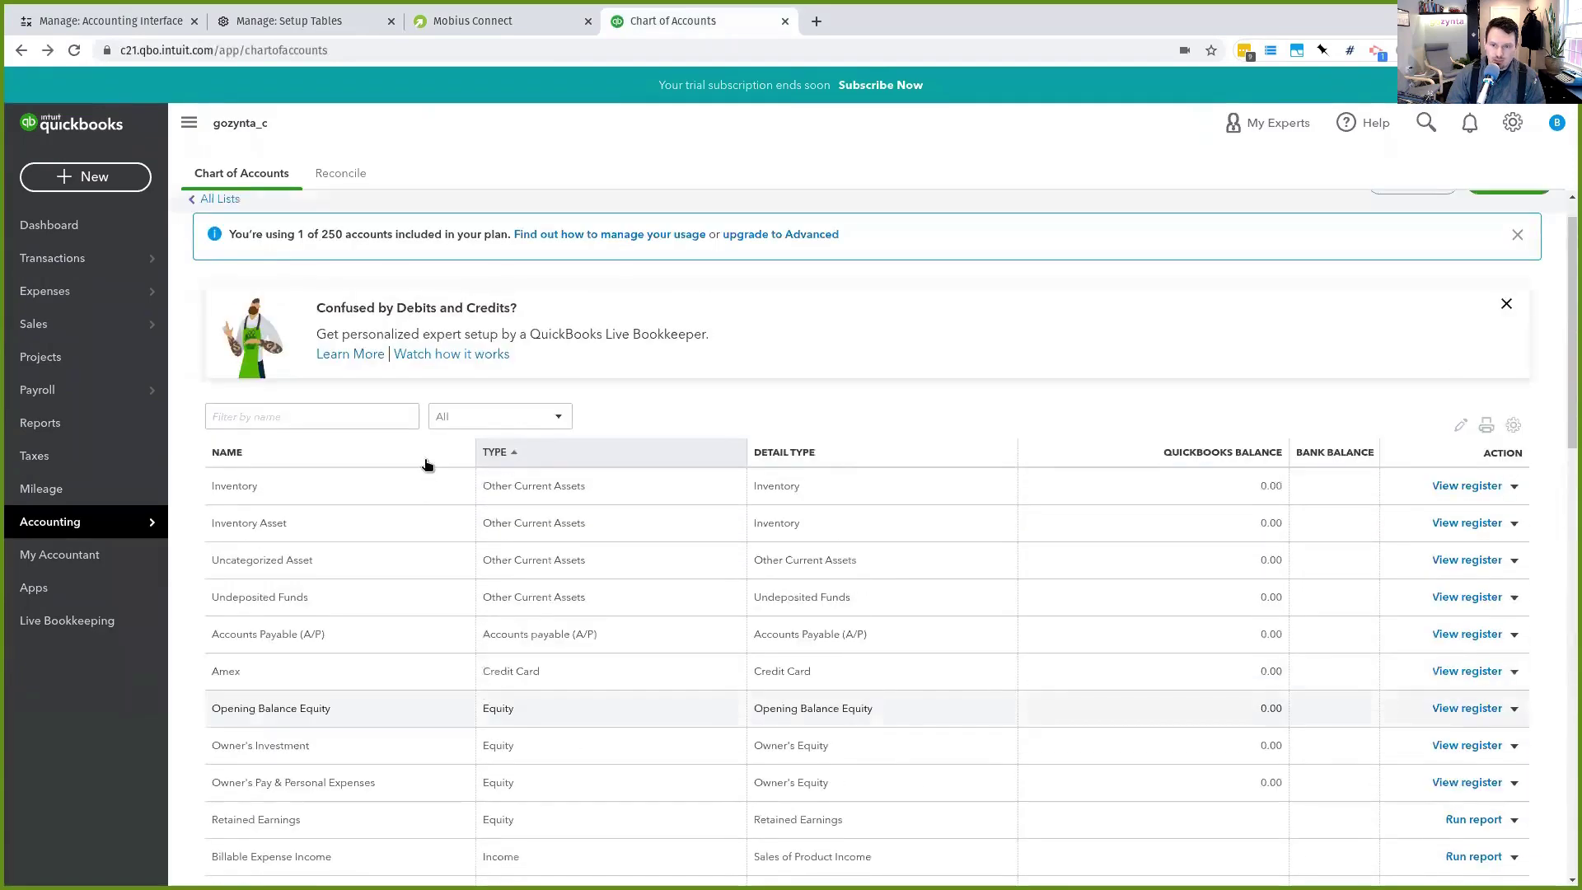
pyautogui.scroll(-10, 426, 467)
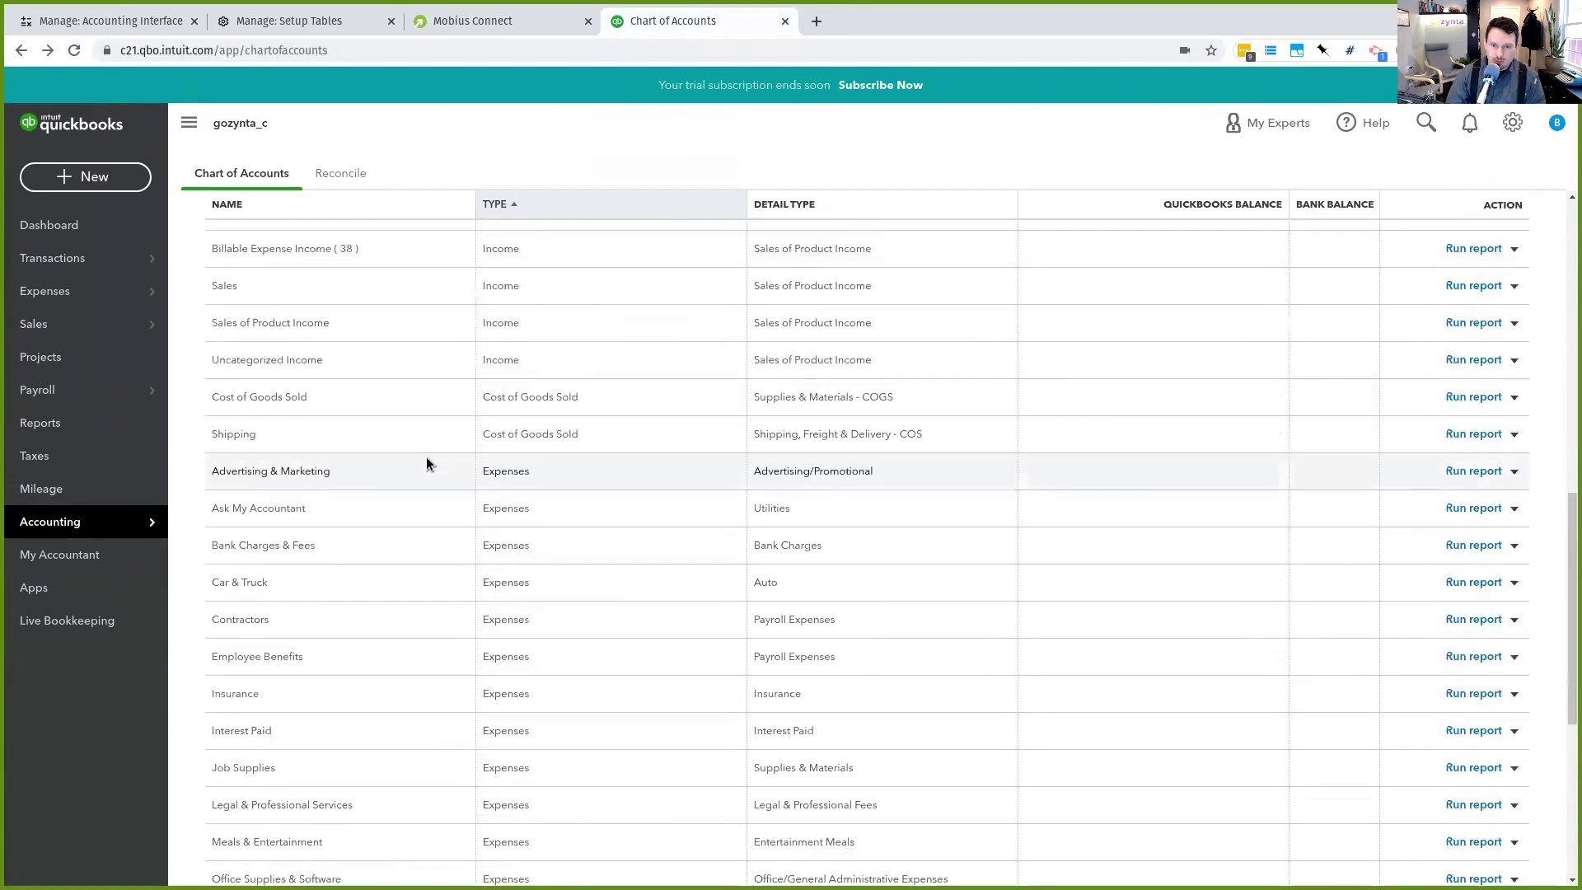
pyautogui.scroll(-6, 427, 467)
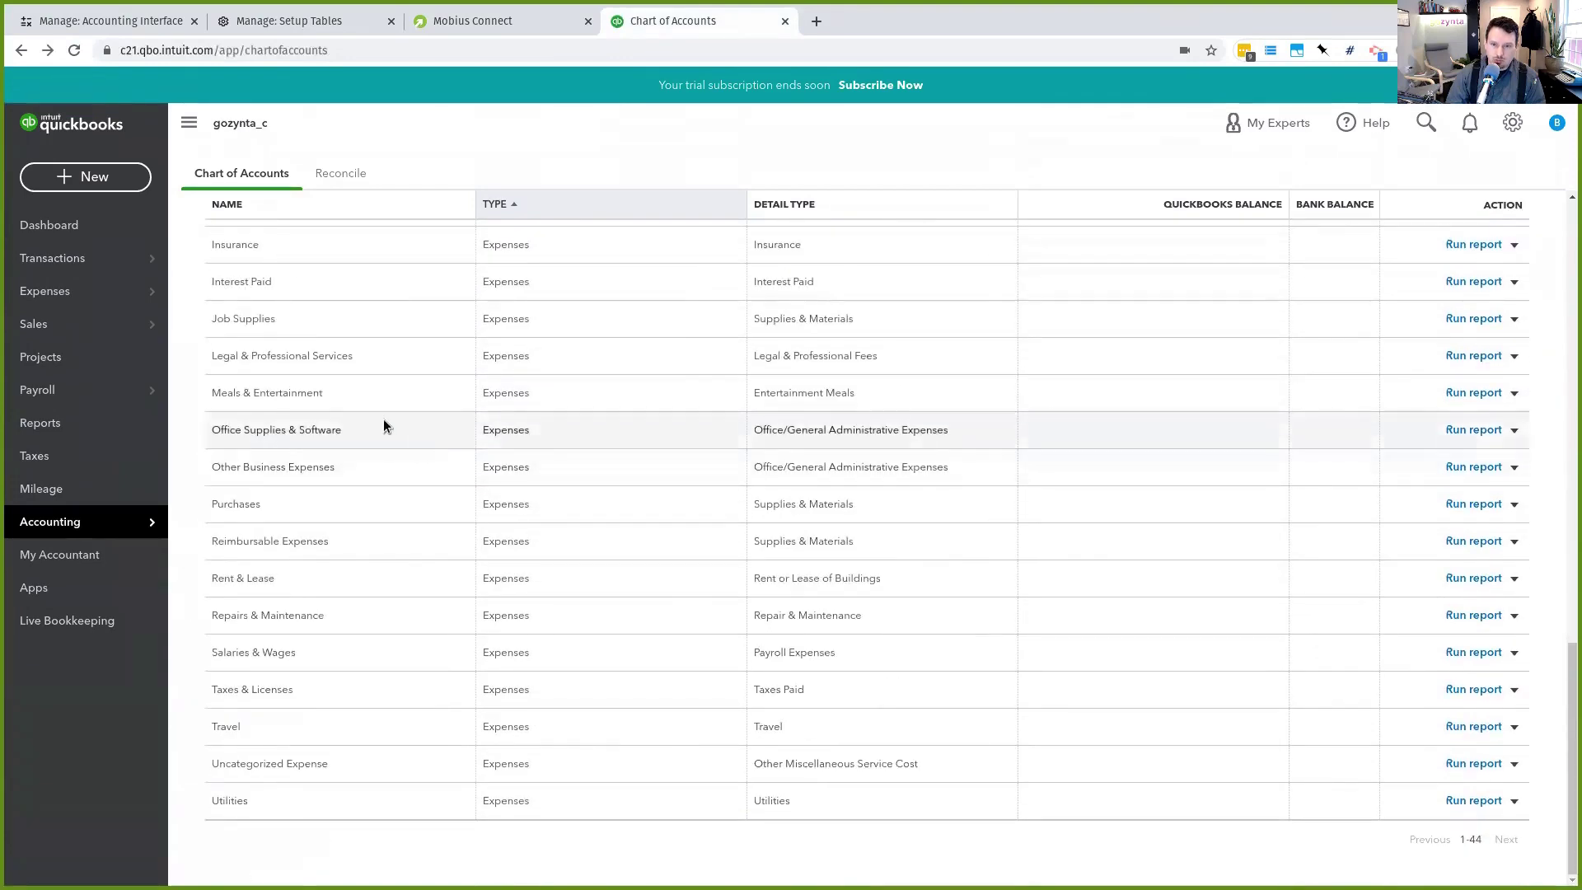
pyautogui.scroll(4, 403, 453)
pyautogui.scroll(10, 429, 469)
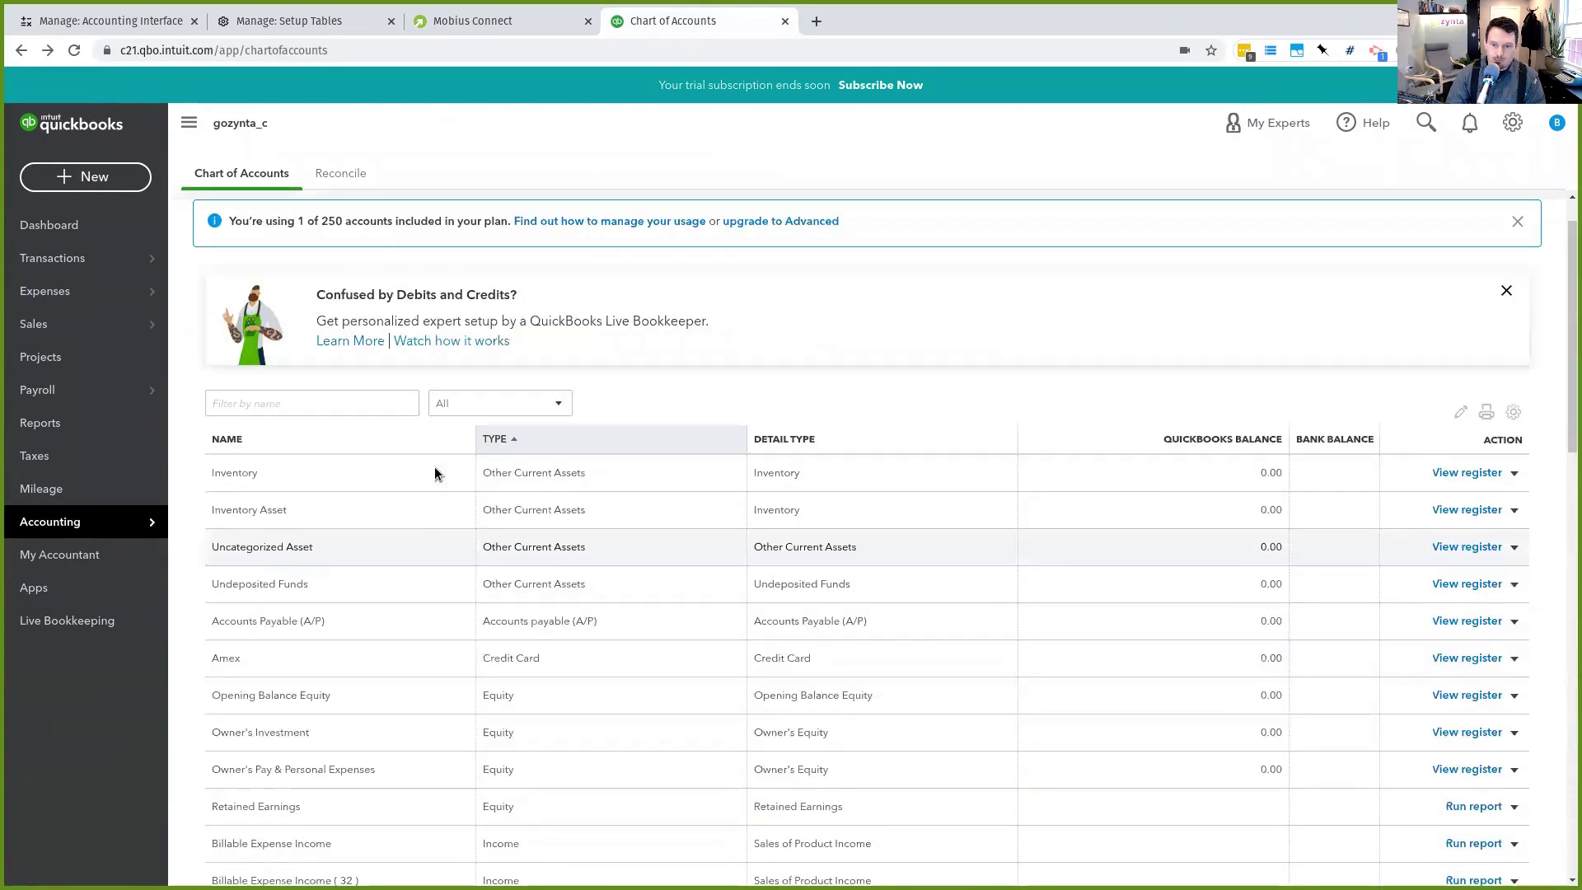
# Step: Switch back to the Unposted Expenses list in ConnectWise and clear the Description filter text
pyautogui.hotkey('ctrl', 'shift', 'Tab')
pyautogui.hotkey('ctrl', 'shift', 'Tab')
pyautogui.hotkey('ctrl', 'shift', 'Tab')
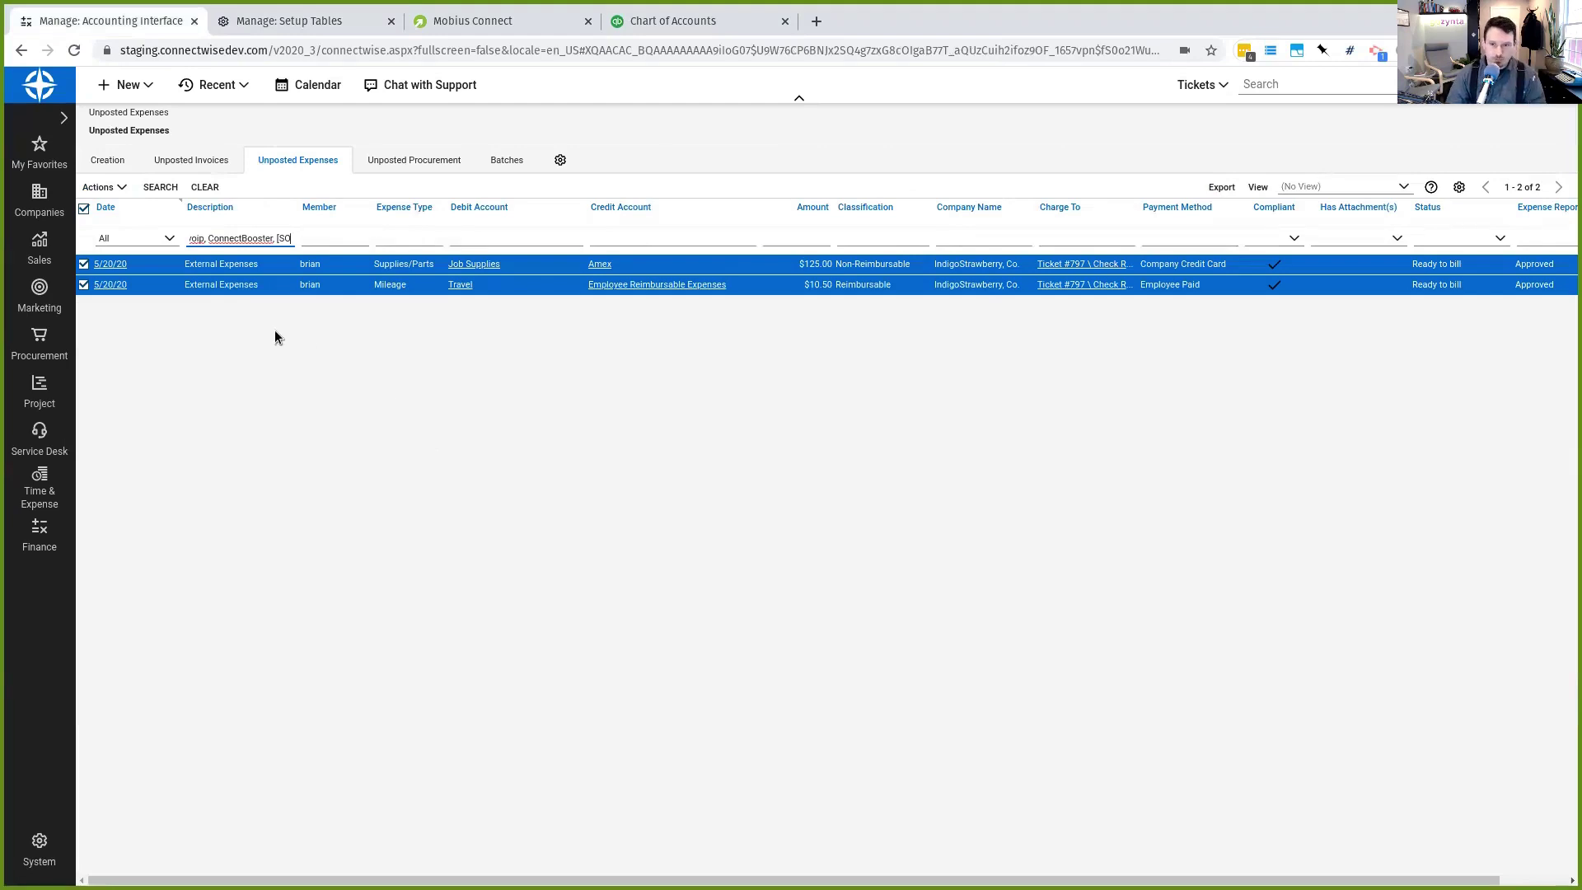
pyautogui.hotkey('ctrl', 'a')
pyautogui.press('BackSpace')
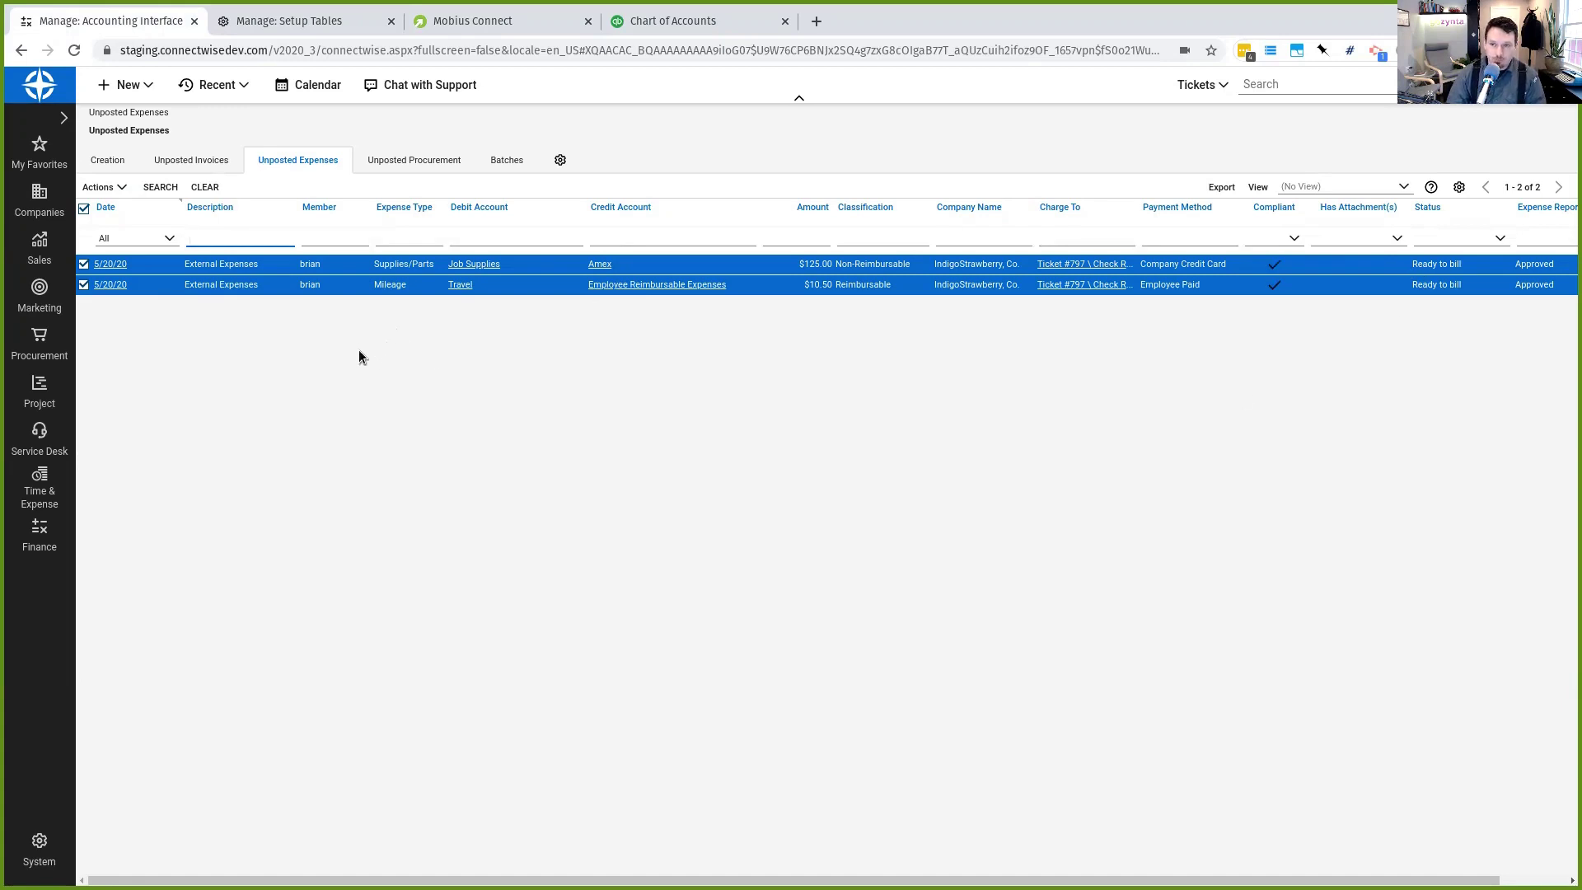
# Step: Switch to Gozynta Mobius, start an expense batch, and review the classification, amount, type and member of the Mileage and Supplies/Parts transactions
pyautogui.hotkey('ctrl', '3')
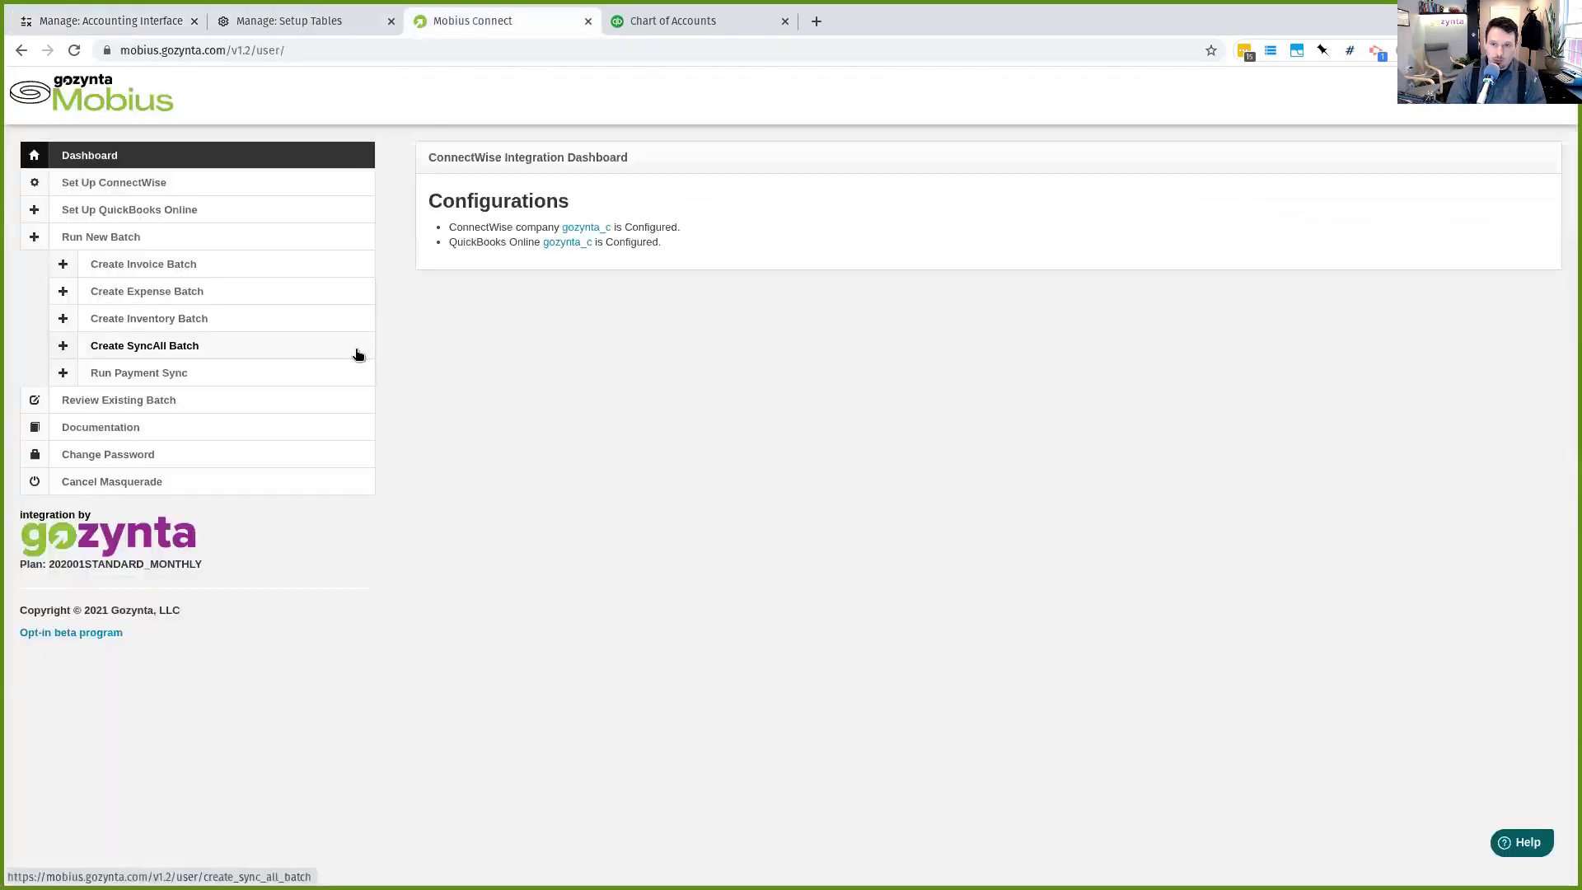
pyautogui.click(231, 299)
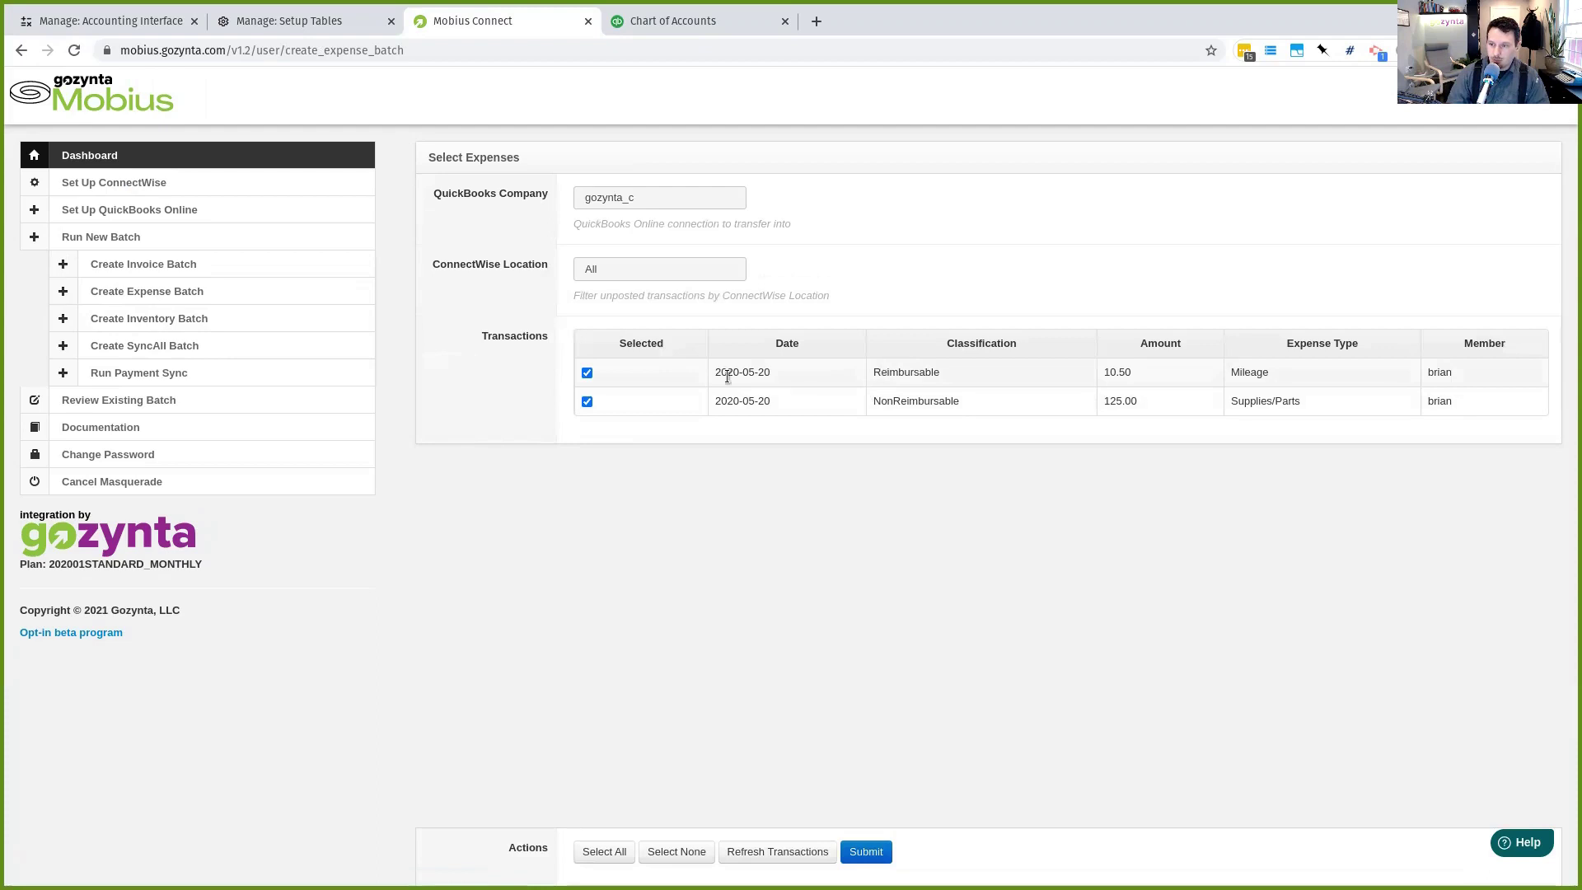
pyautogui.doubleClick(929, 368)
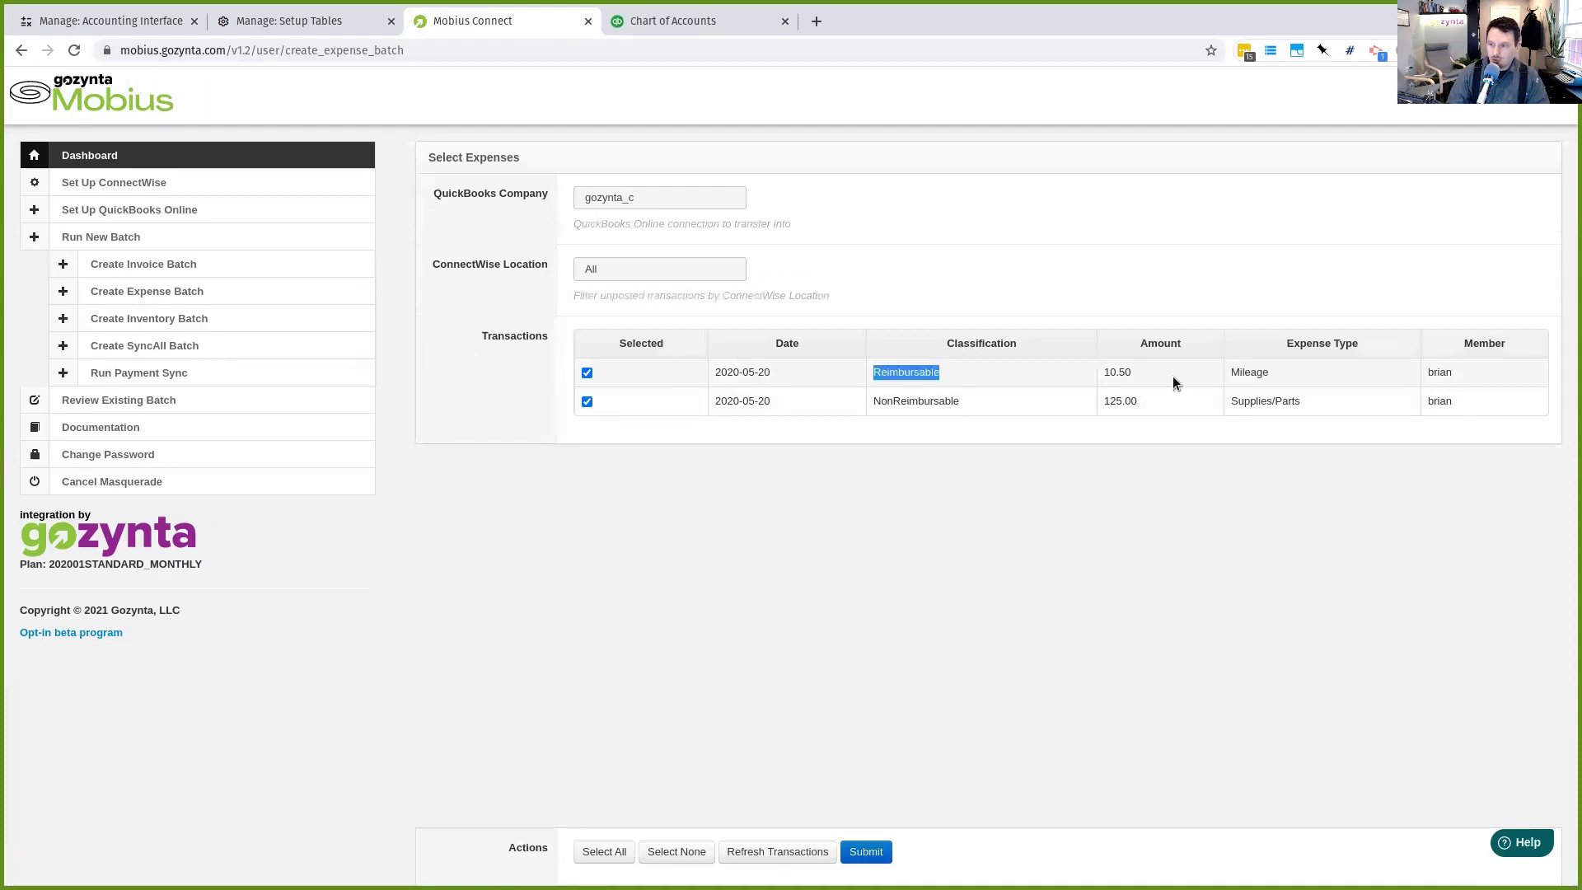
pyautogui.doubleClick(1100, 374)
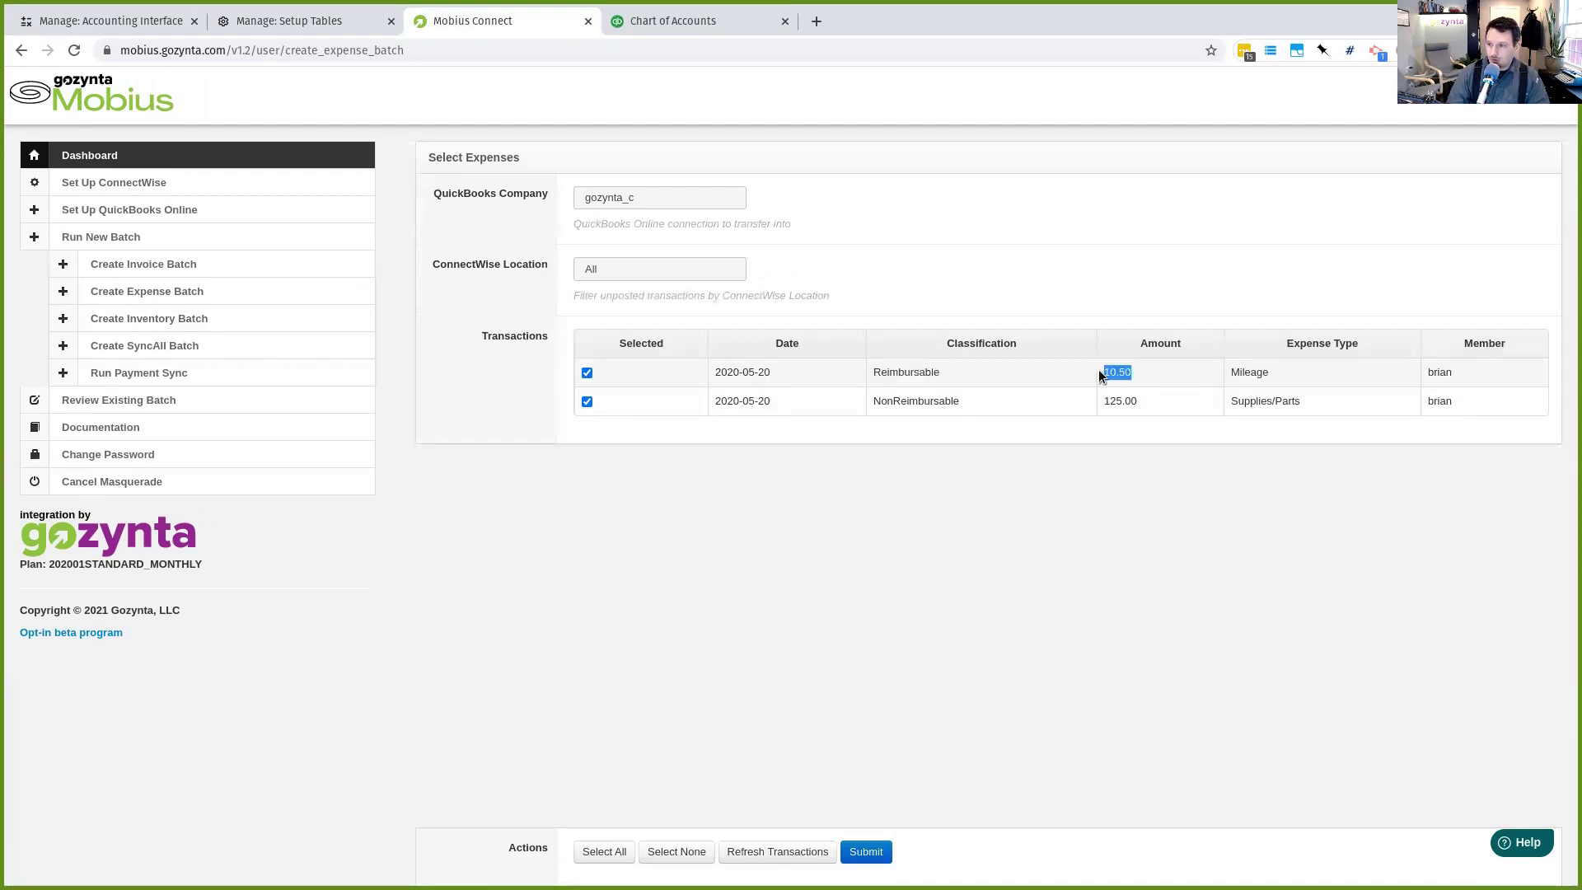
pyautogui.doubleClick(1236, 375)
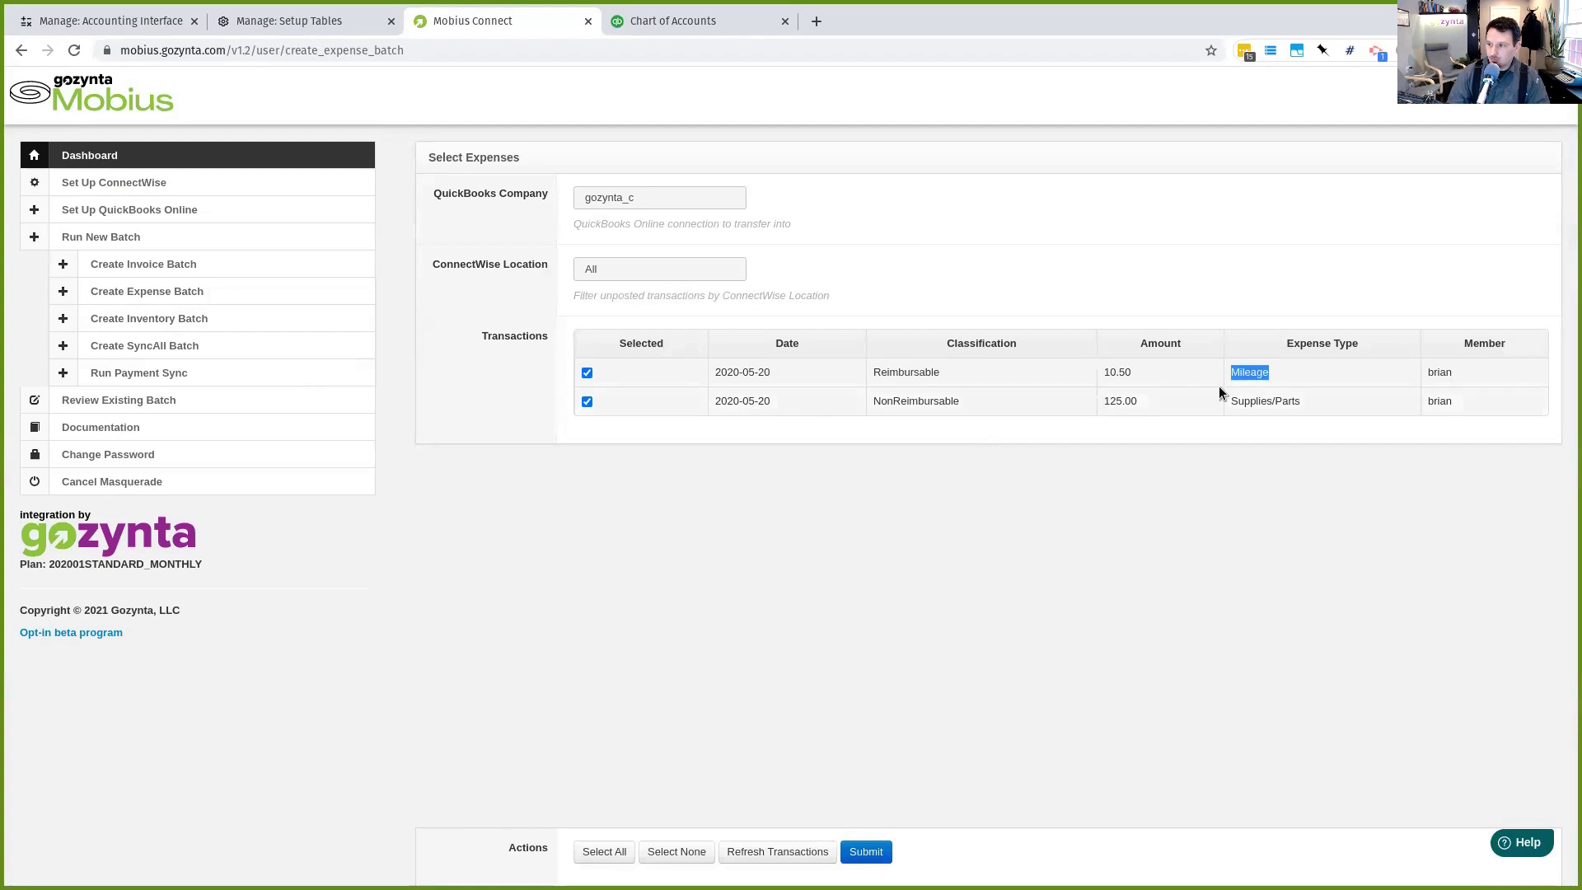
pyautogui.doubleClick(1438, 372)
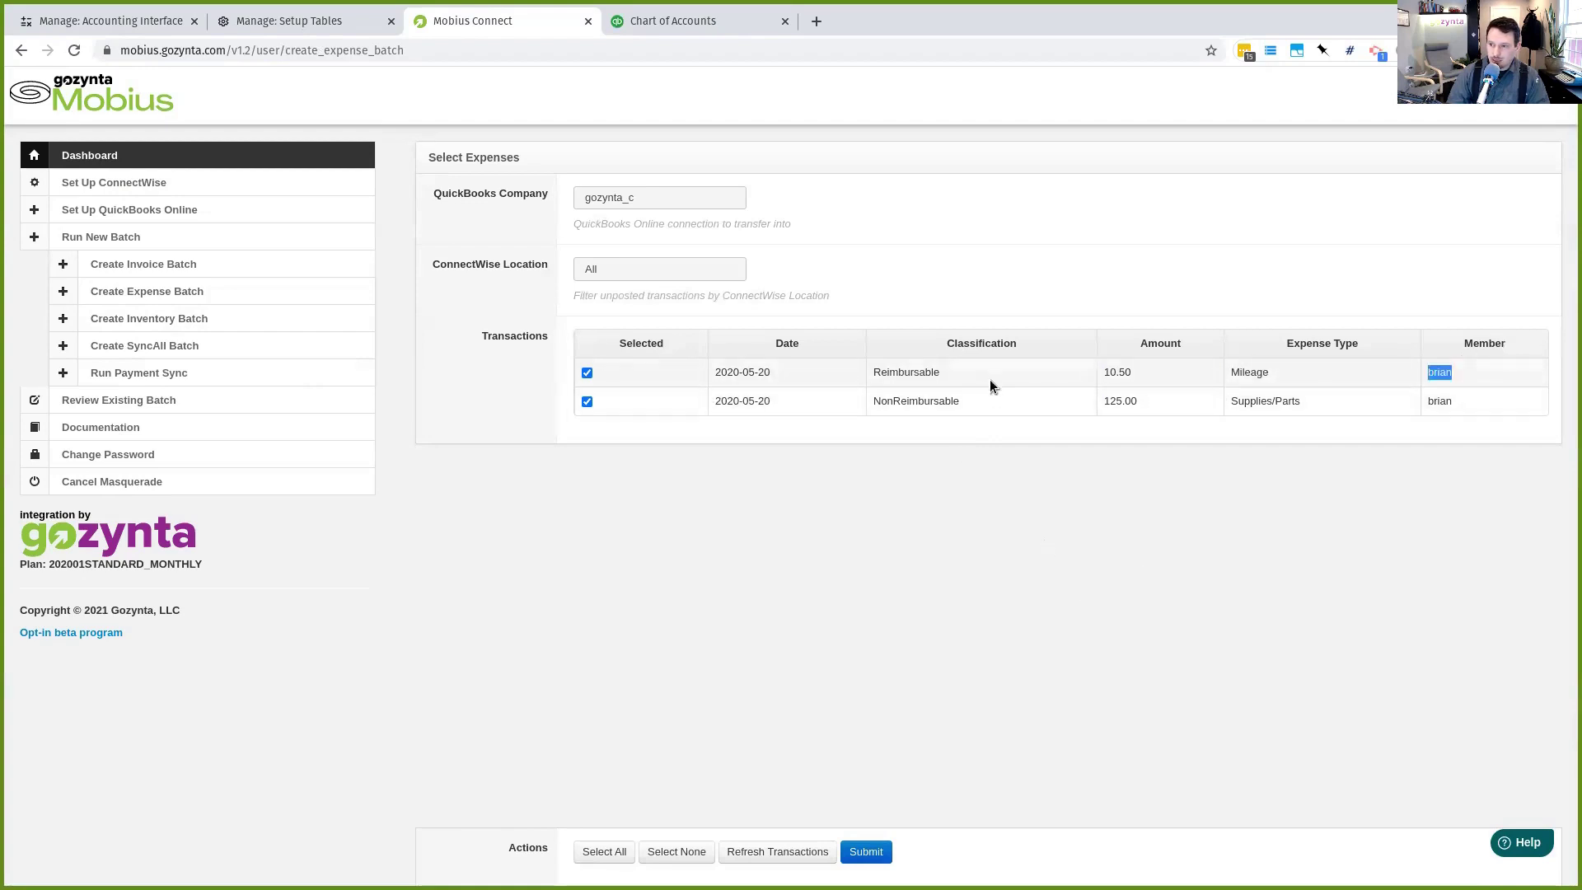
pyautogui.doubleClick(917, 402)
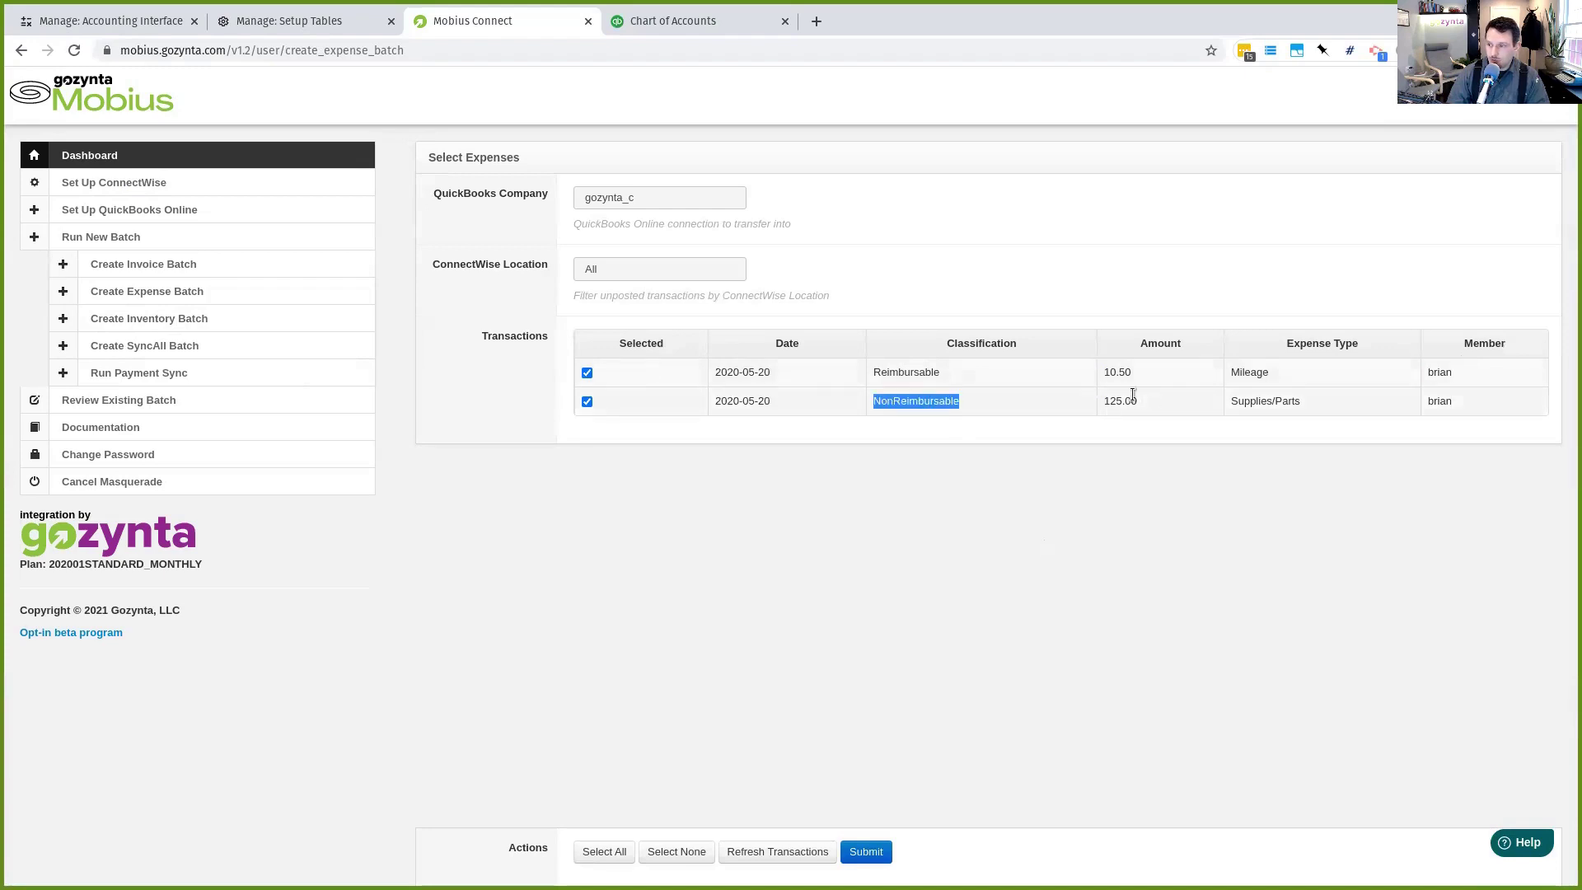
pyautogui.doubleClick(1130, 400)
pyautogui.moveTo(1301, 400); pyautogui.dragTo(1294, 399)
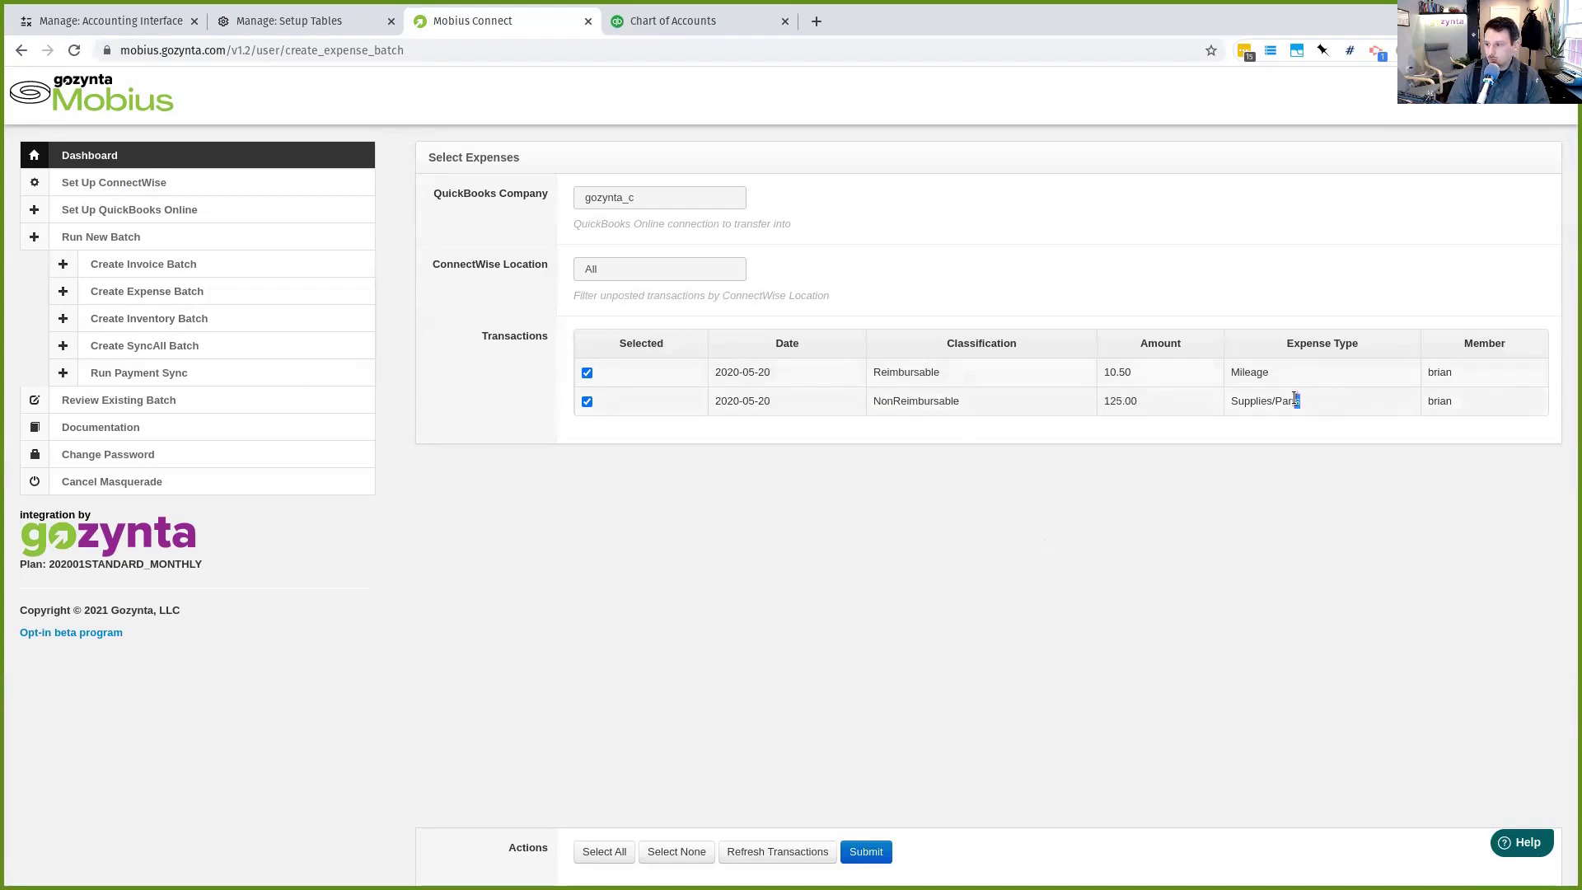
pyautogui.click(1432, 410)
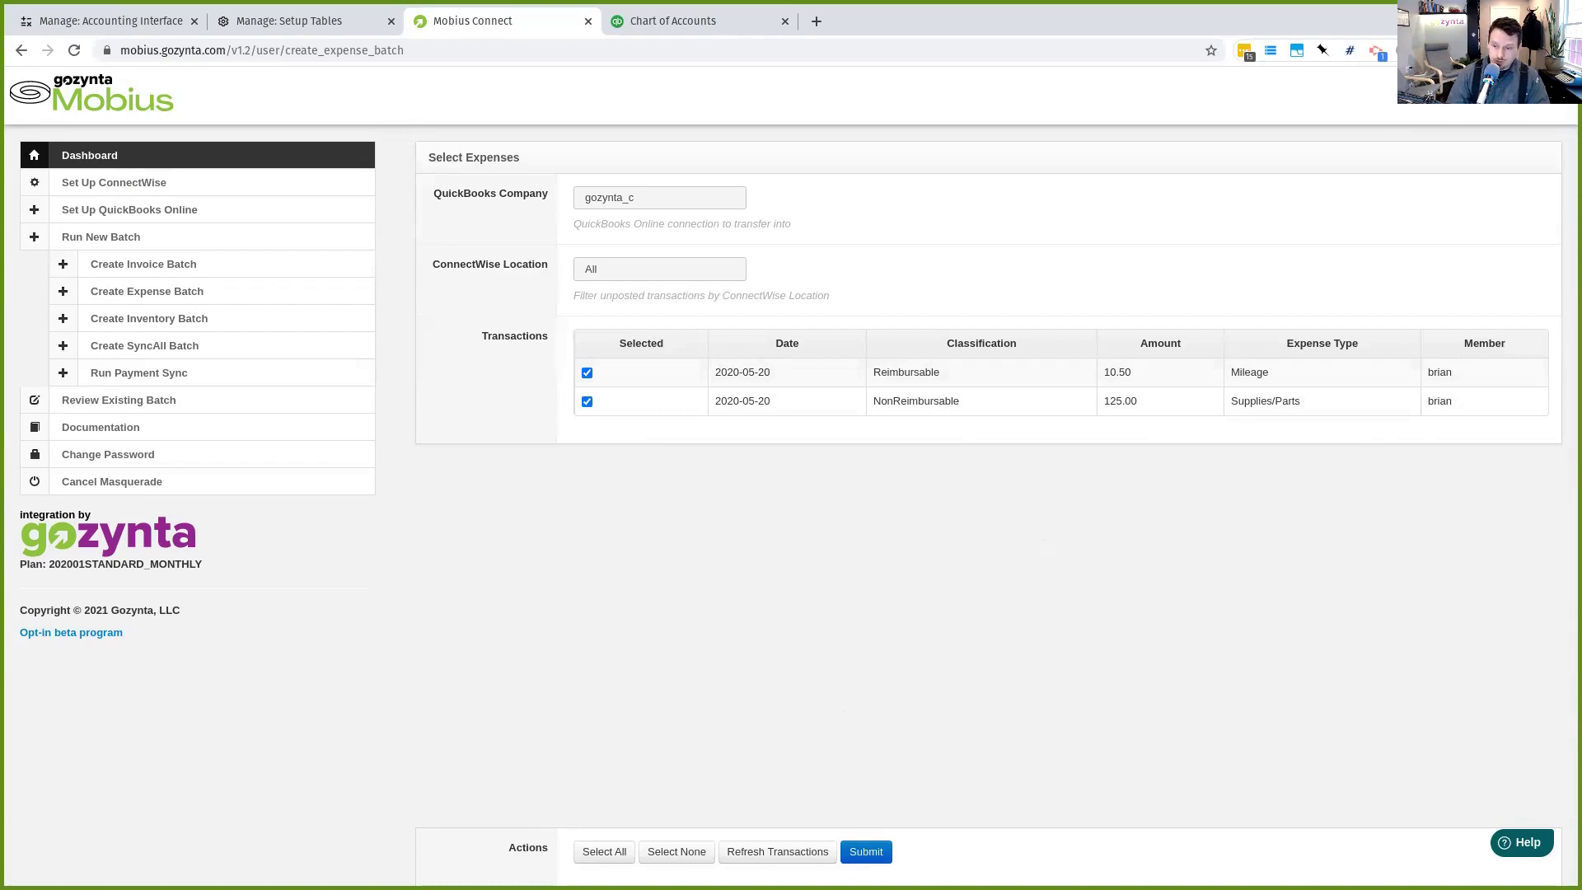
# Step: Submit the expense batch with both transactions and check its processing status through the QuickBooks Online import
pyautogui.click(874, 853)
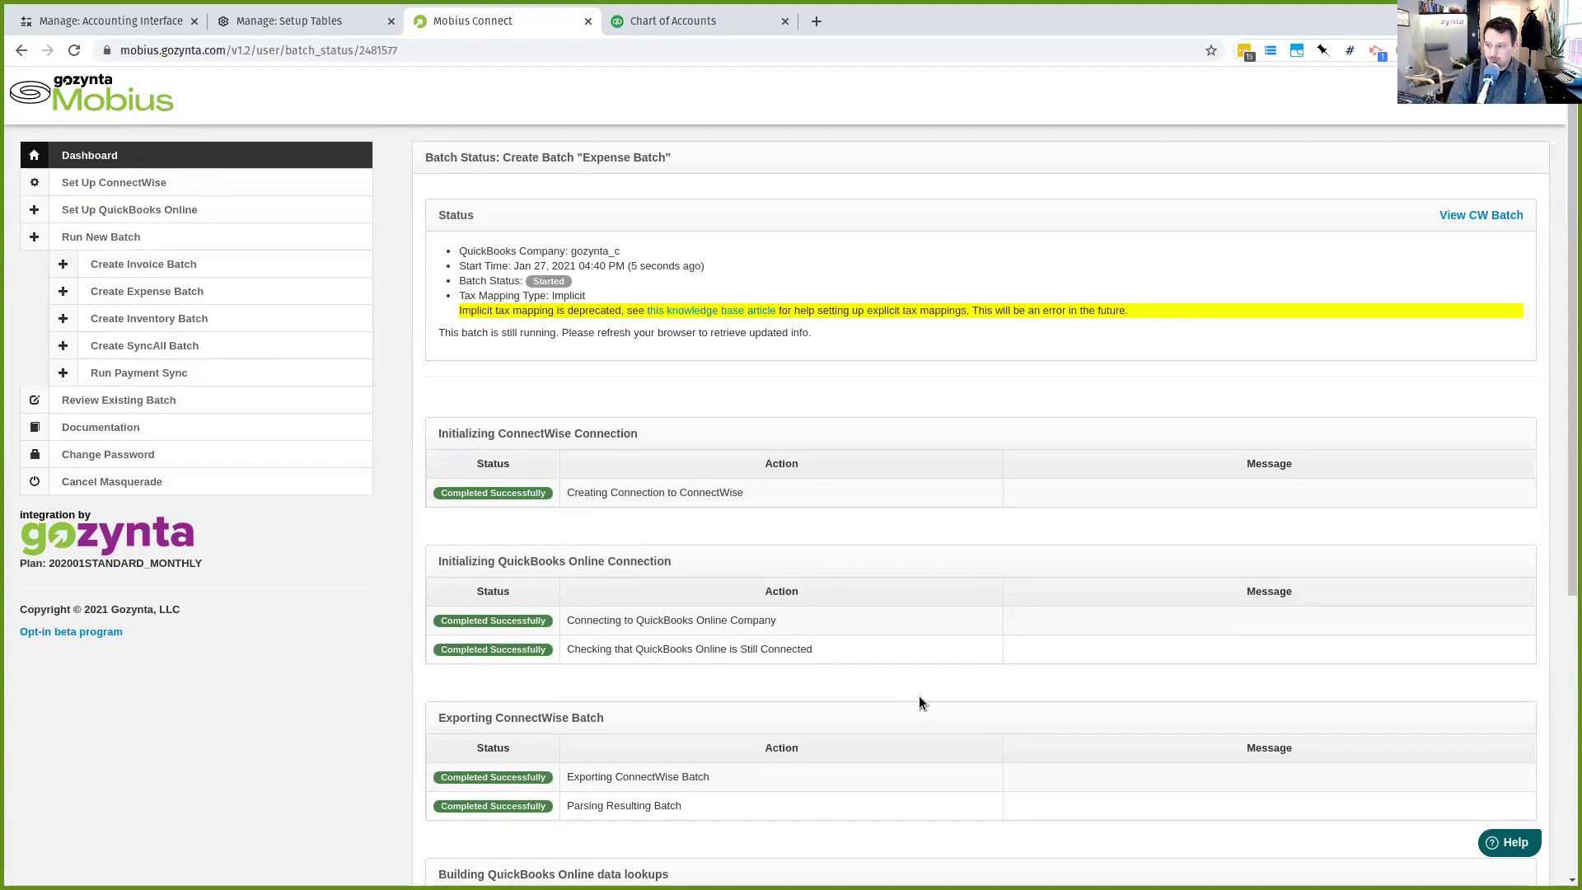
pyautogui.scroll(-5, 861, 663)
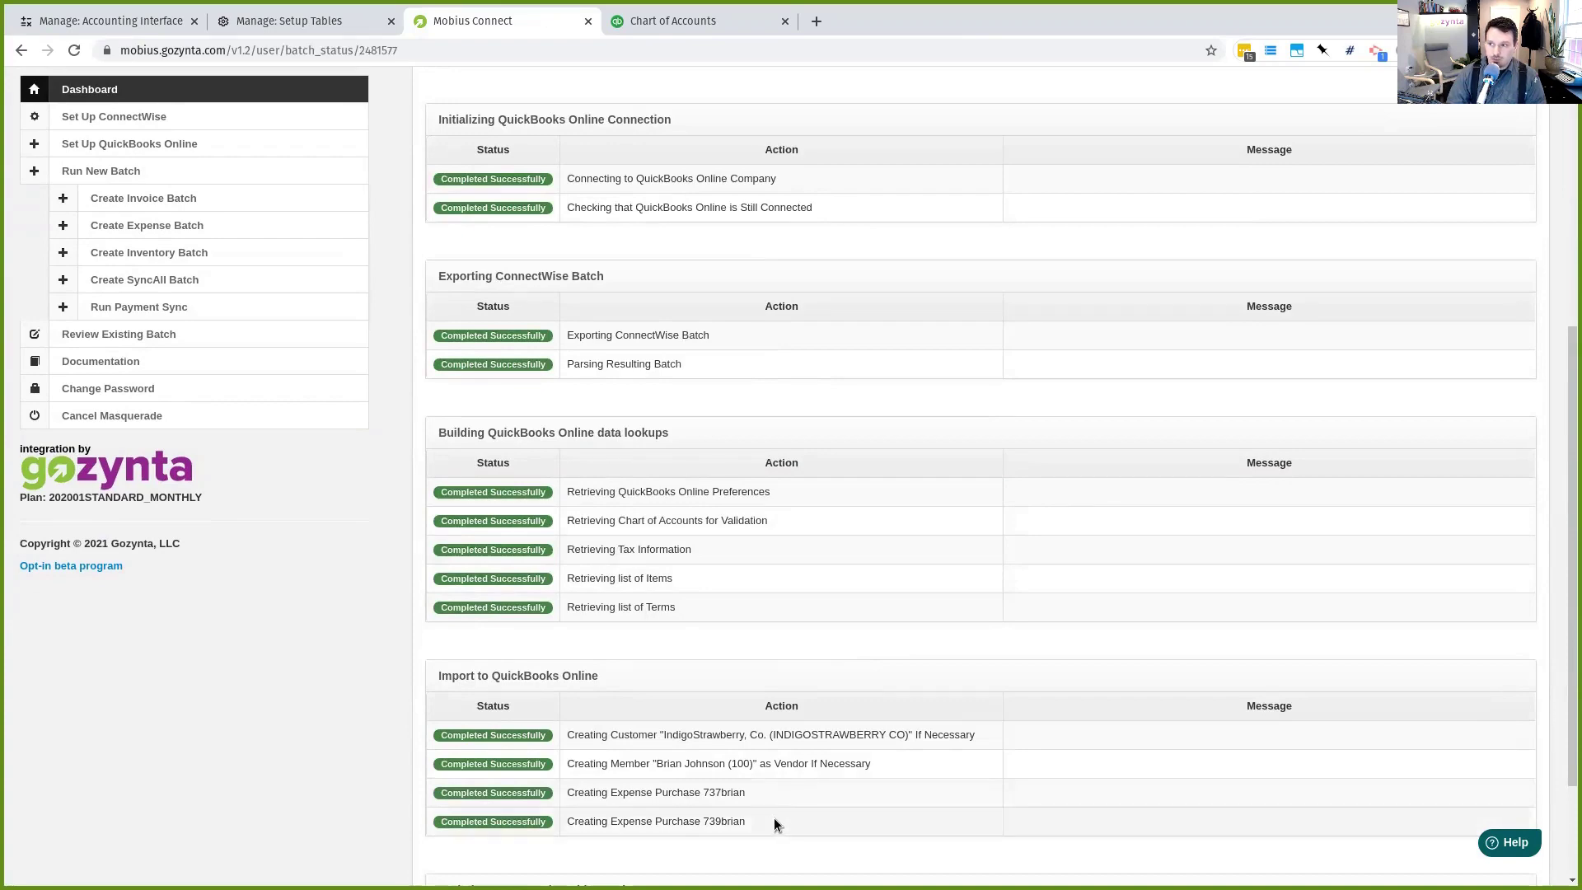
# Step: Switch to QuickBooks, view the Amex register, and open the full record of the $125.00 Job Supplies expense
pyautogui.hotkey('ctrl', 'Tab')
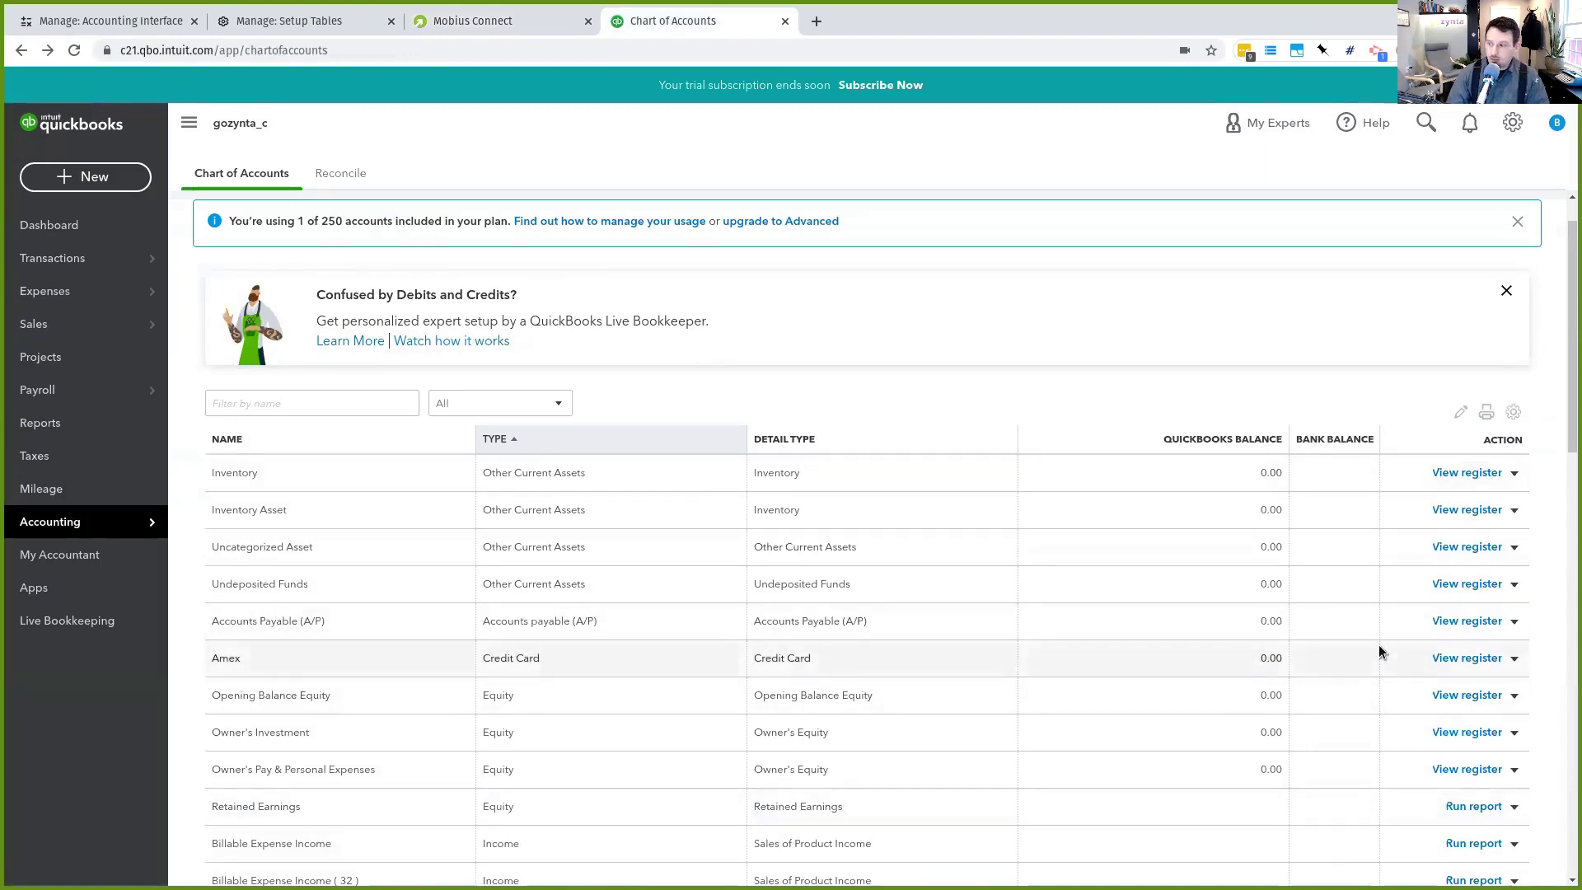
pyautogui.click(1455, 658)
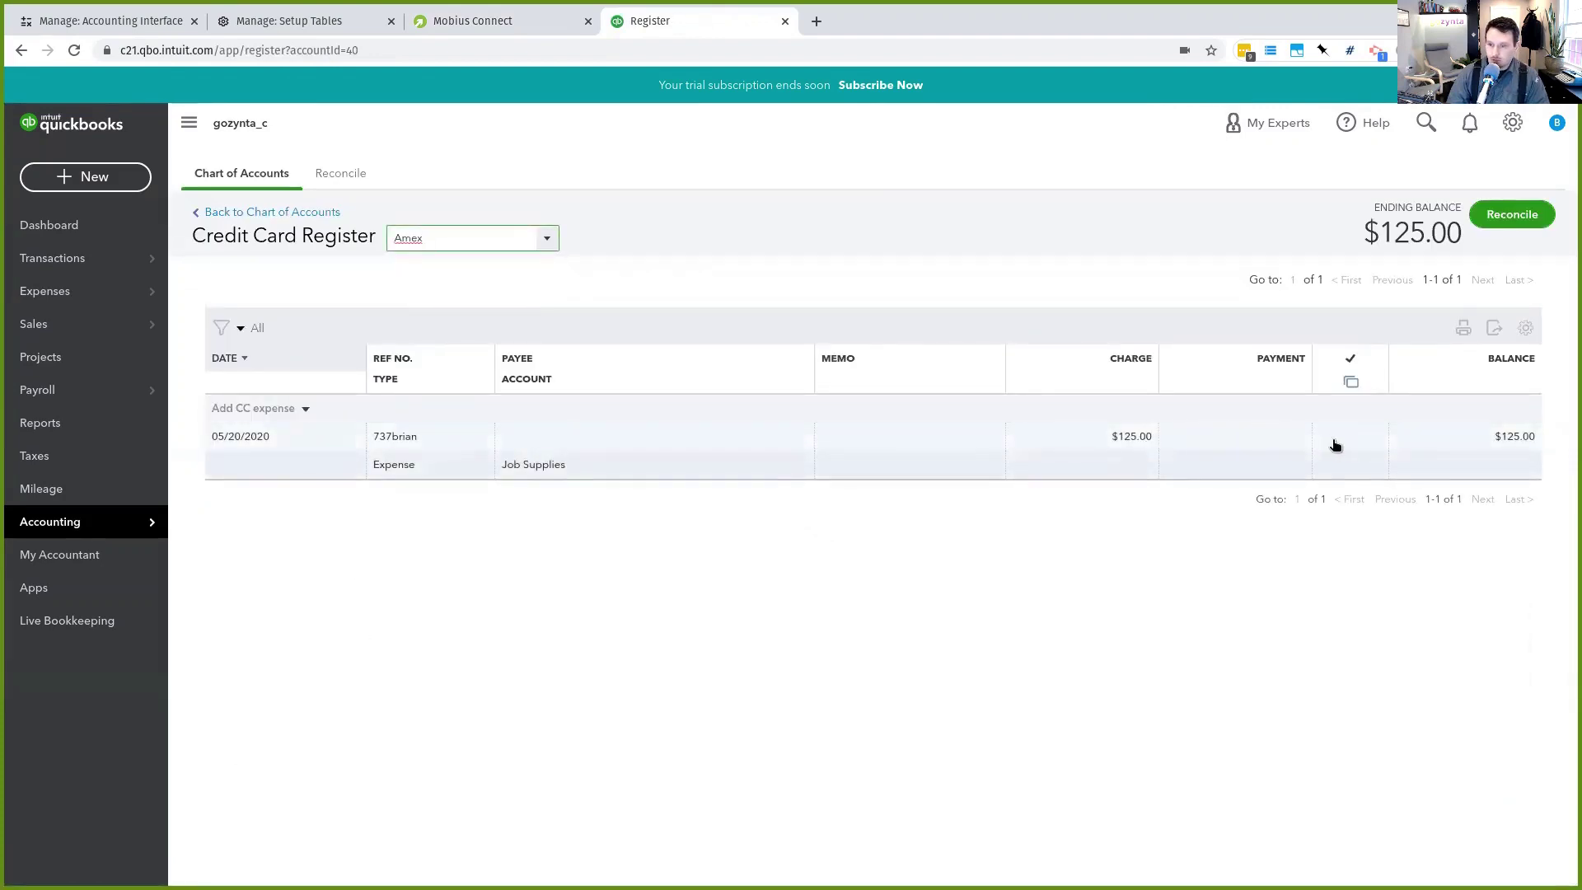
pyautogui.click(608, 443)
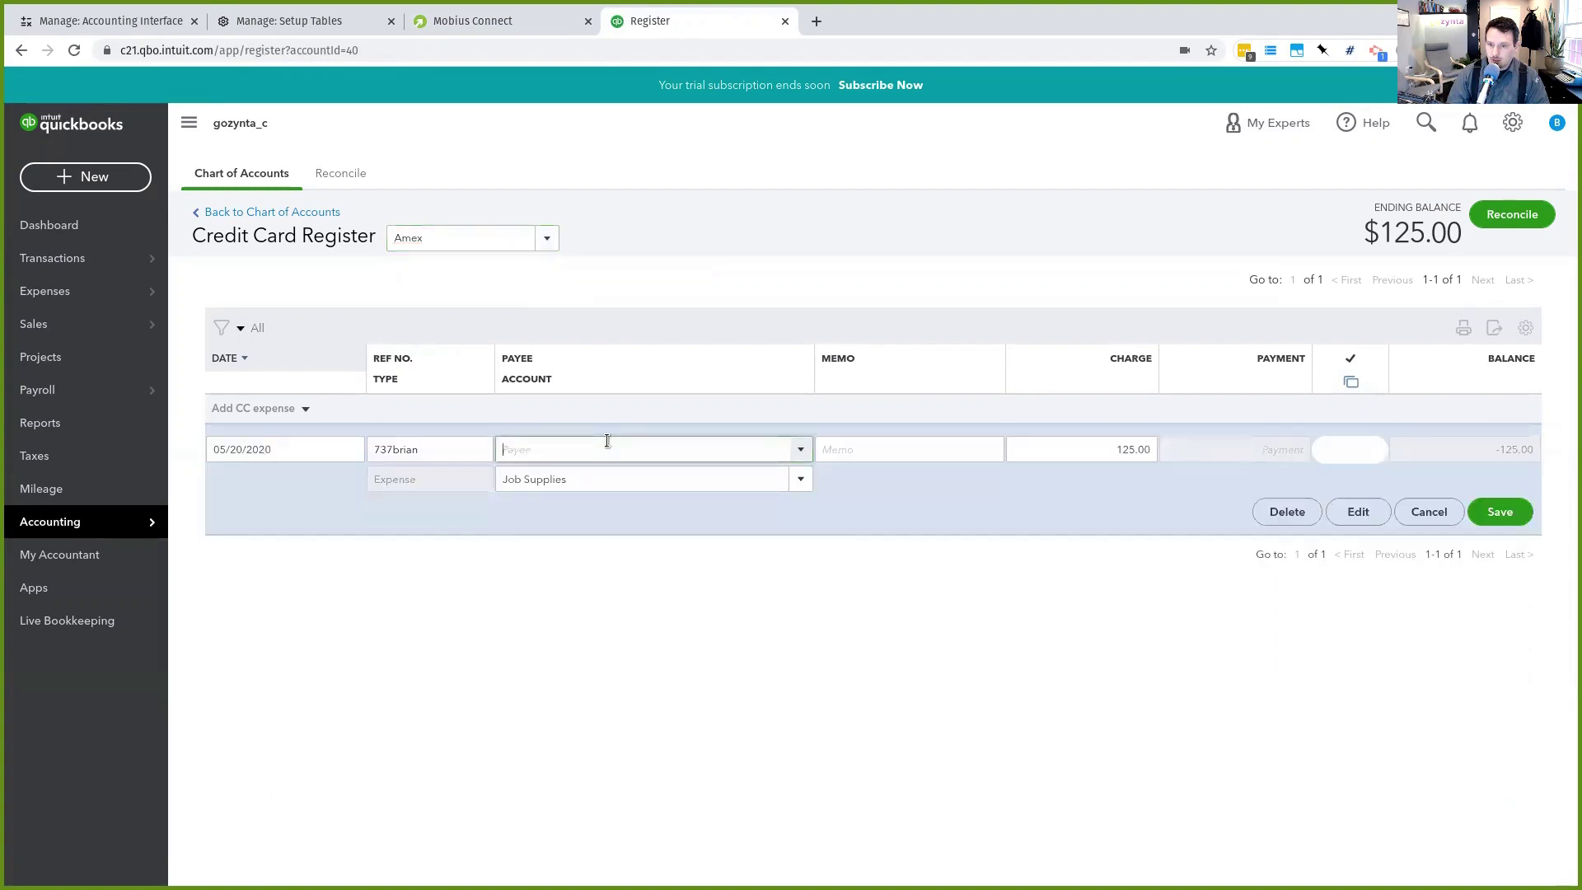
pyautogui.click(1358, 511)
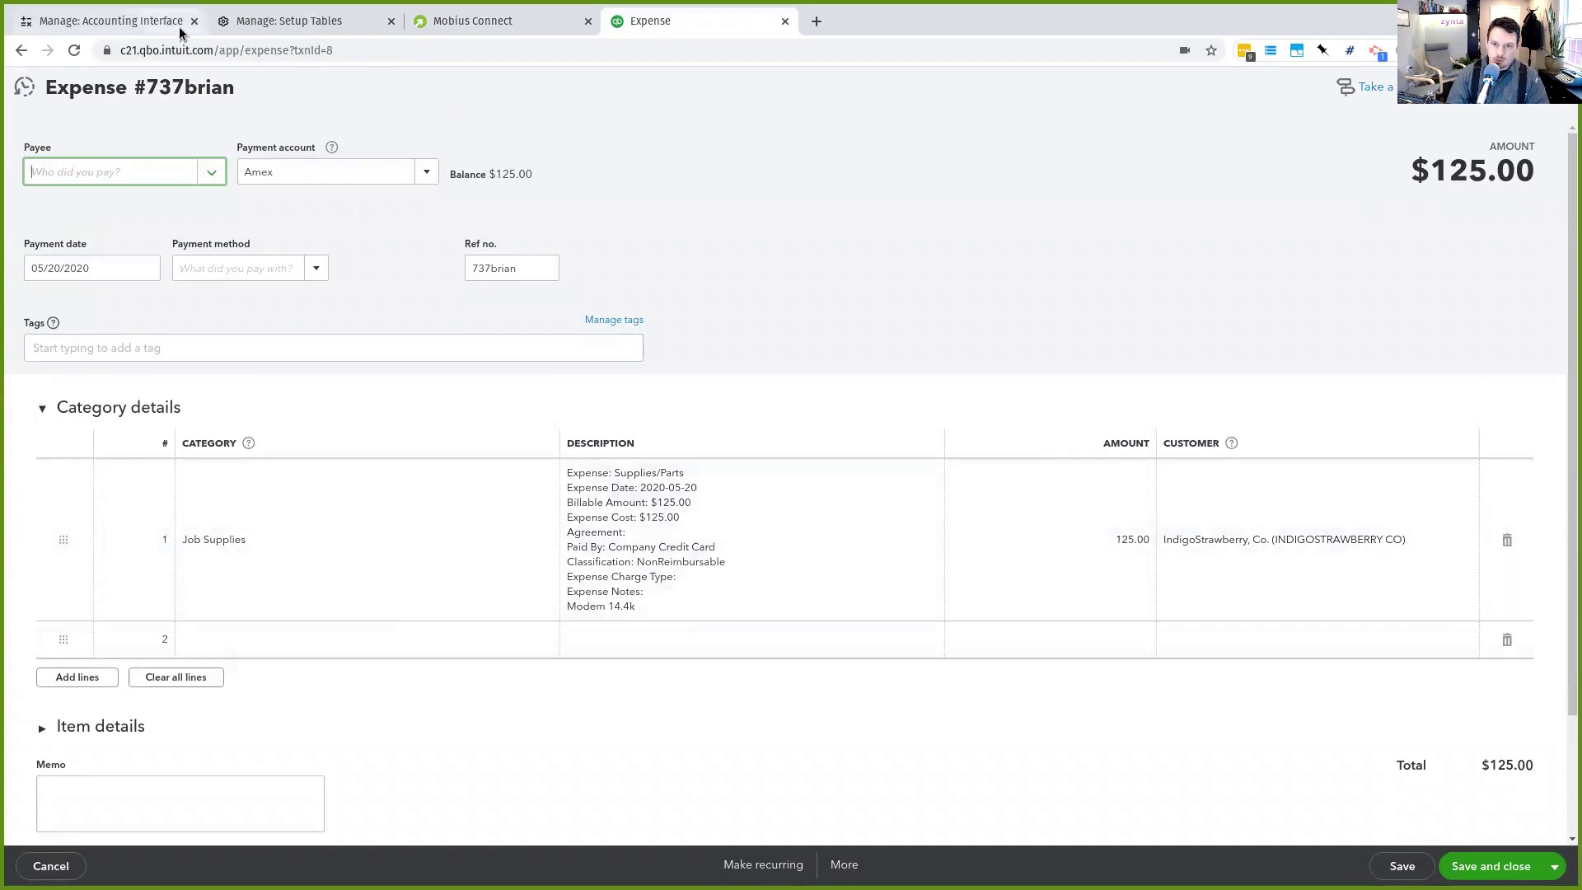
# Step: Move the ConnectWise Accounting Interface tab beside QuickBooks and compare its Supplies/Parts expense with the QuickBooks expense and reference number
pyautogui.moveTo(180, 31); pyautogui.dragTo(562, 38)
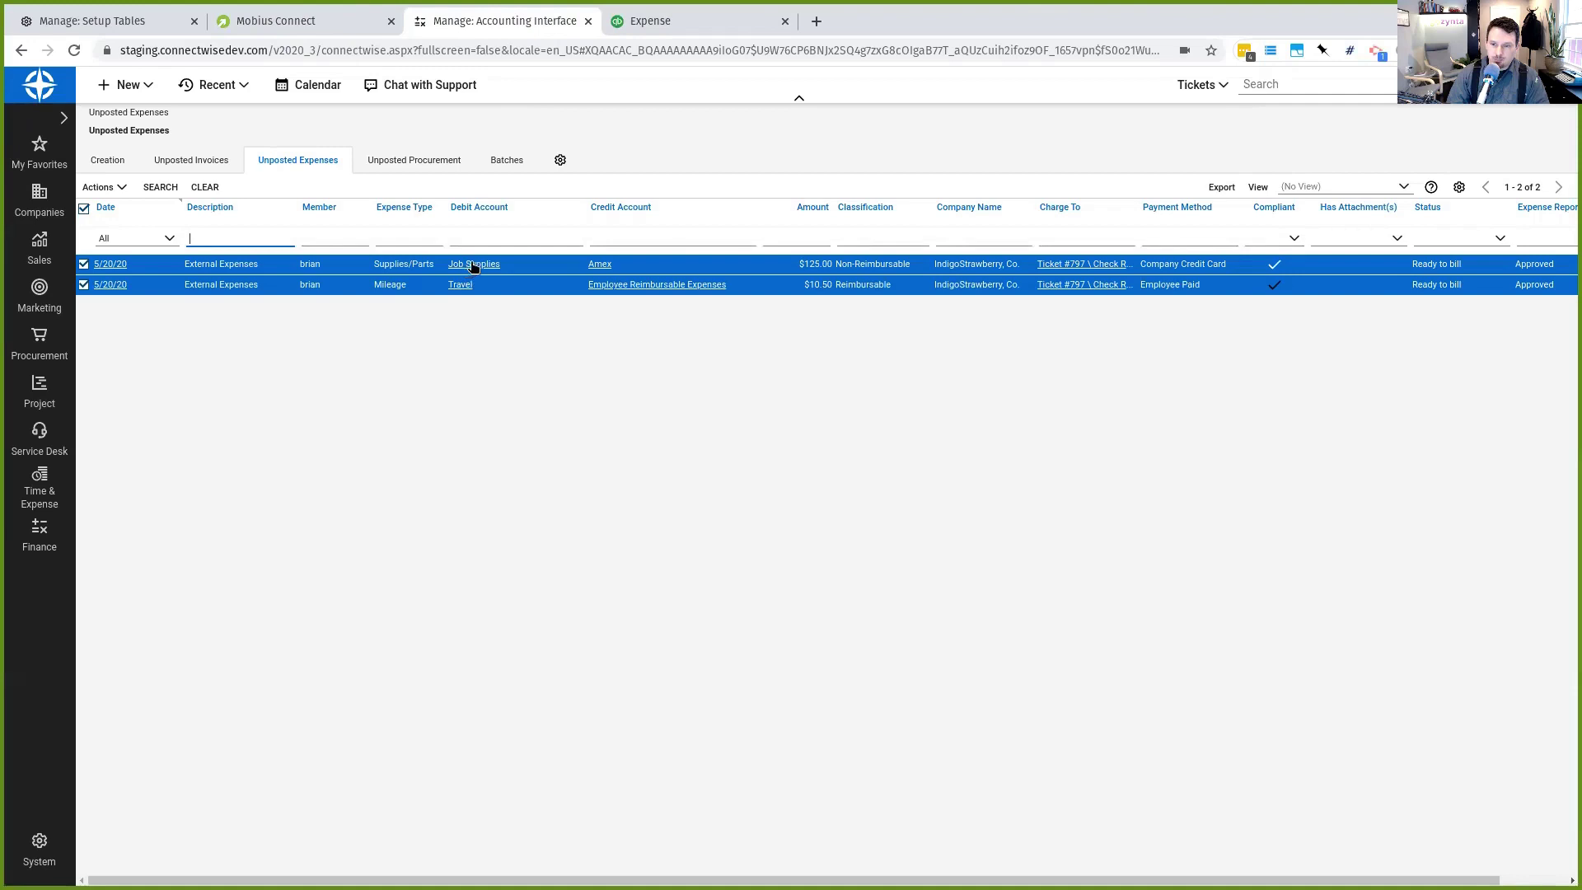
pyautogui.click(657, 24)
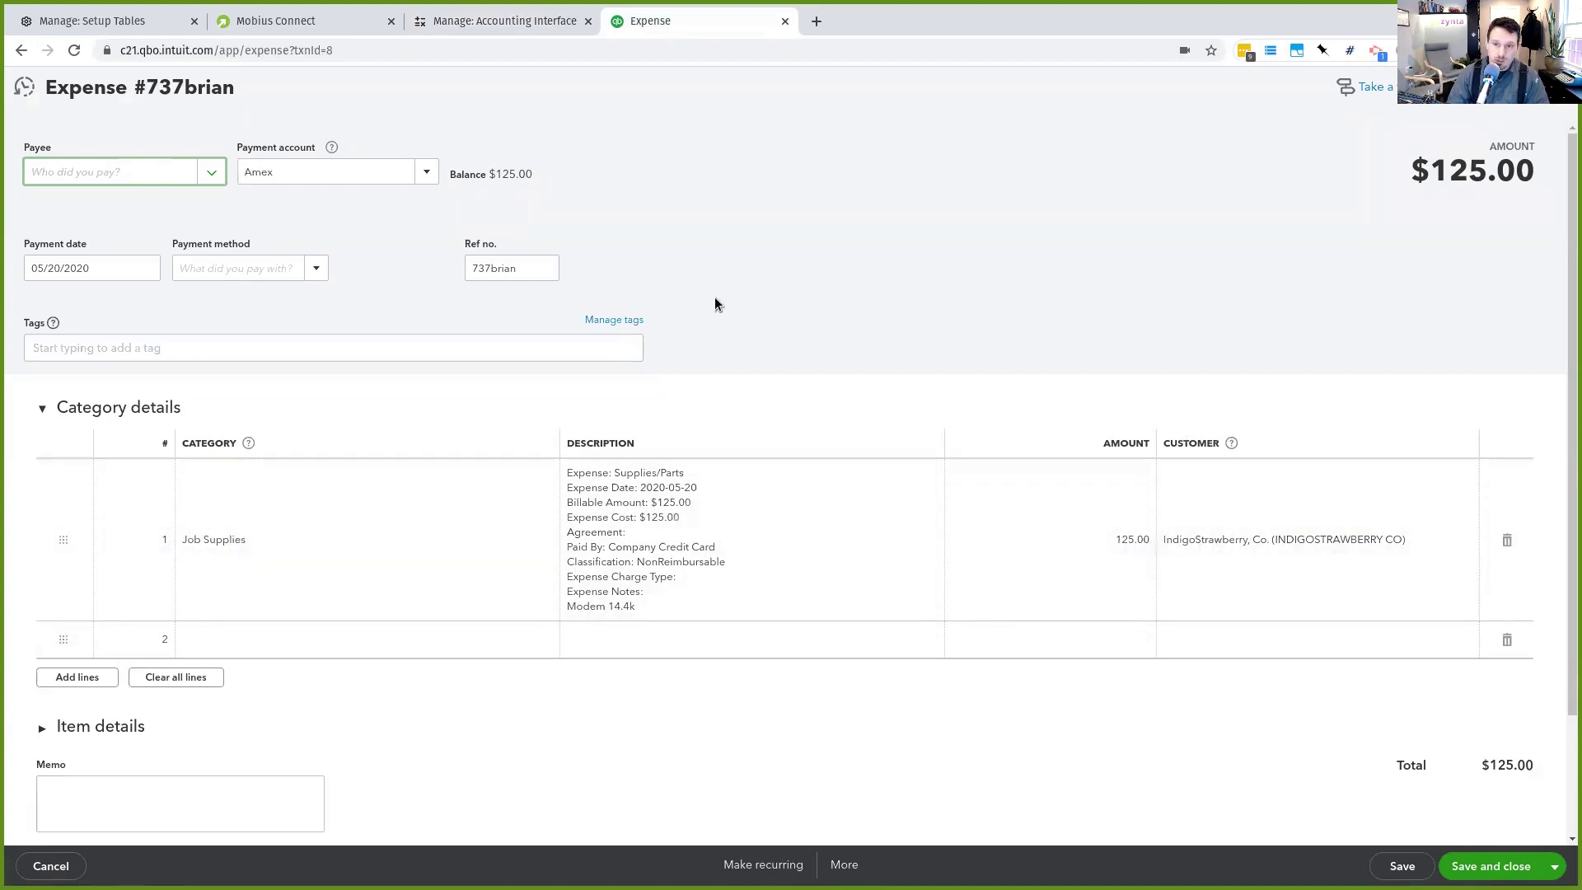
pyautogui.click(530, 270)
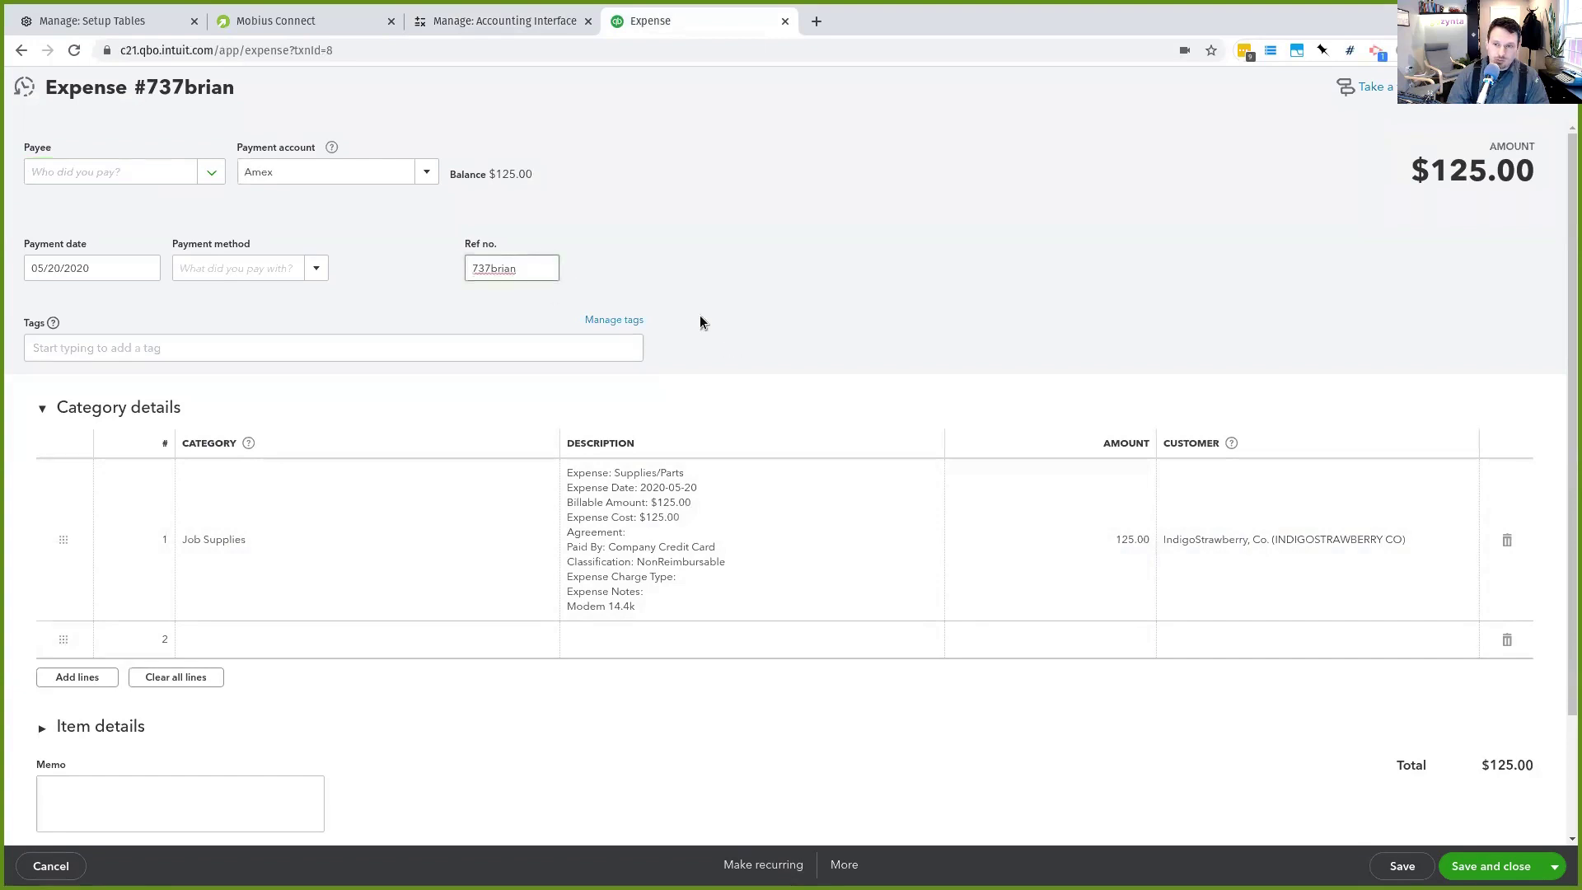
# Step: Switch to ConnectWise and filter the accounting batches to open ones posted Today
pyautogui.click(459, 22)
pyautogui.click(511, 160)
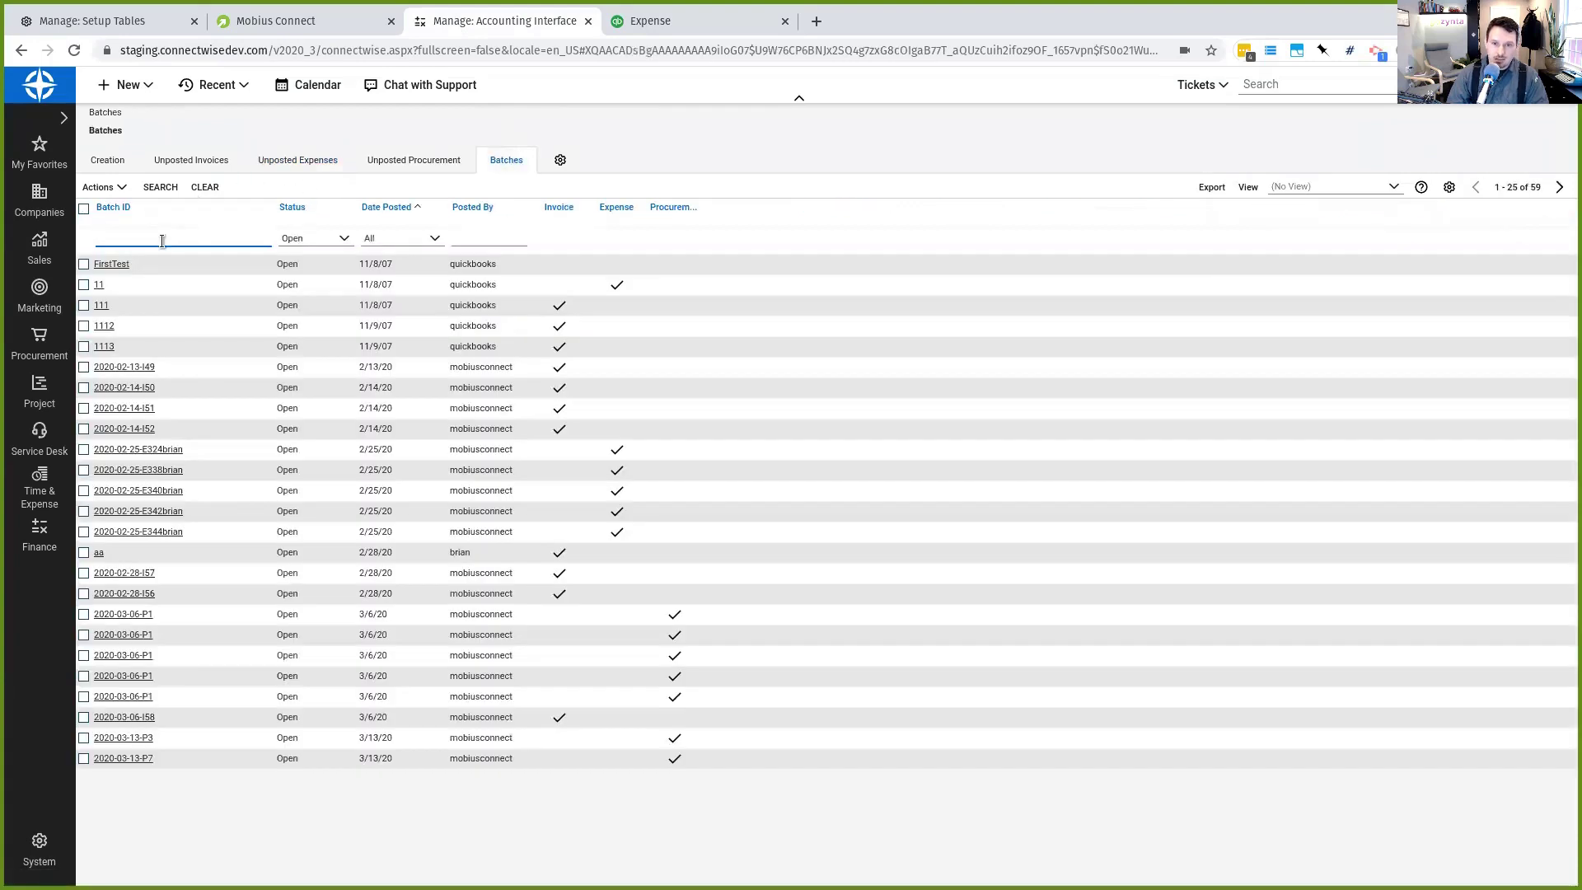
pyautogui.click(120, 187)
pyautogui.click(433, 239)
pyautogui.click(384, 273)
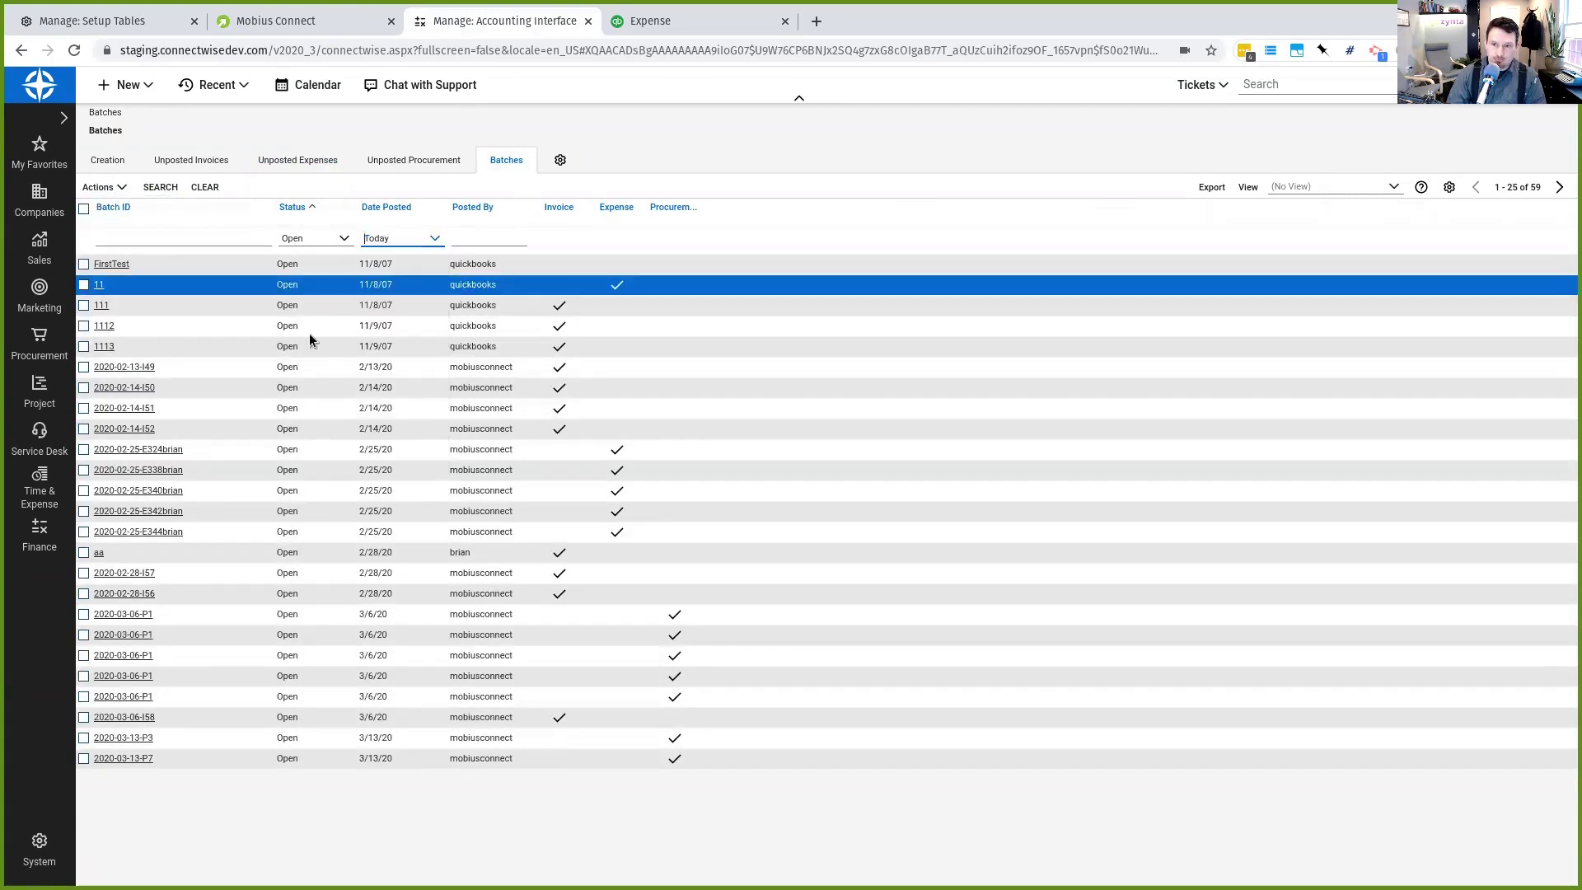
pyautogui.click(160, 187)
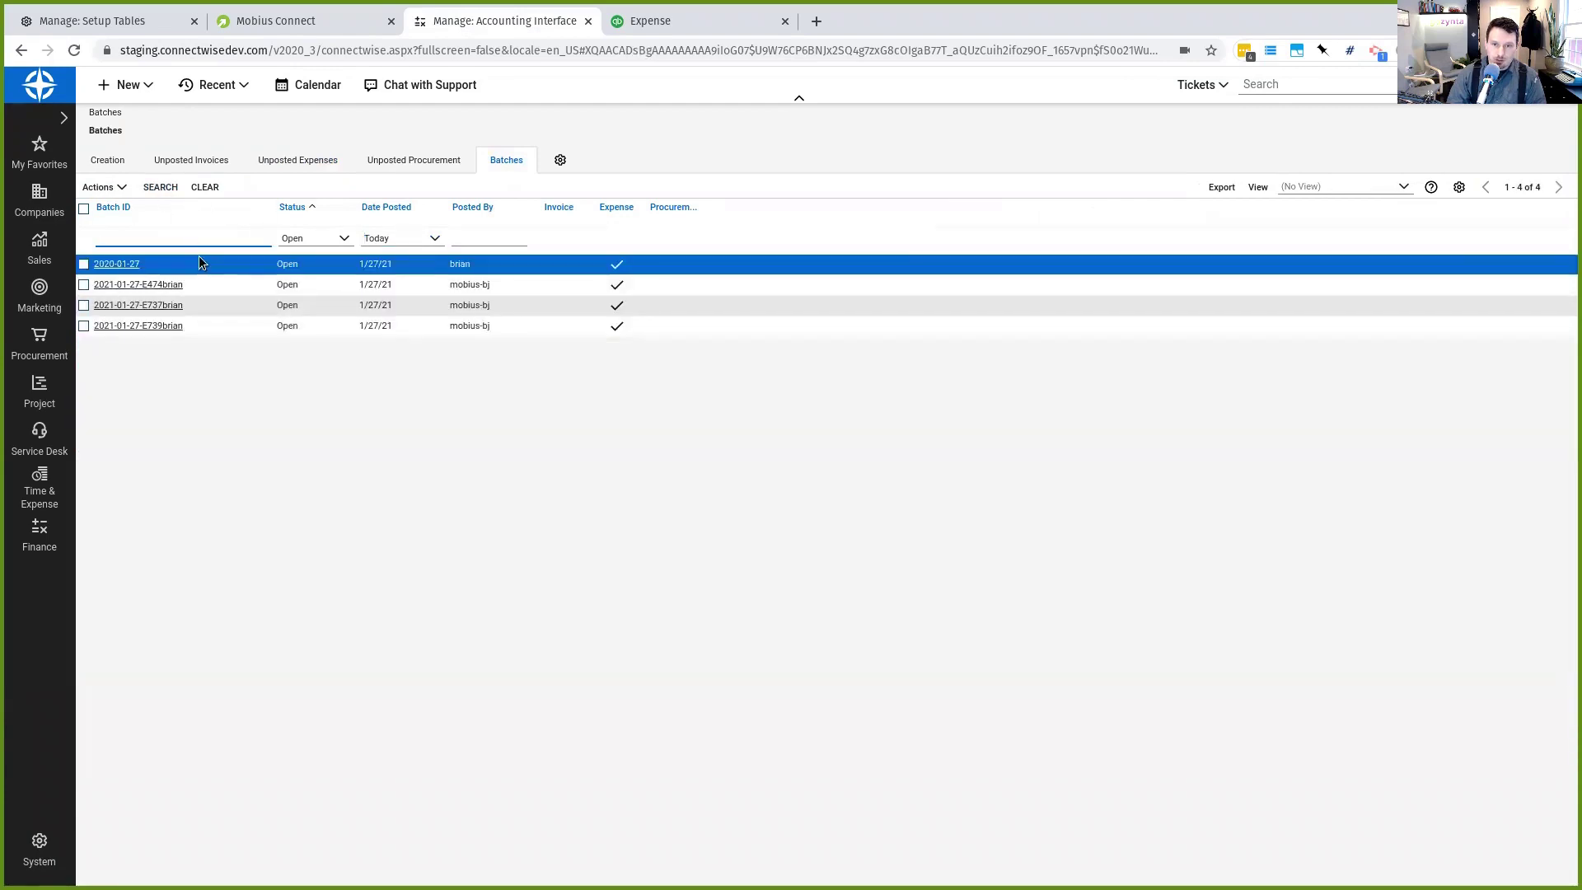
# Step: Compare the batch ID containing E737 in ConnectWise with the reference number on the QuickBooks expense
pyautogui.click(158, 307)
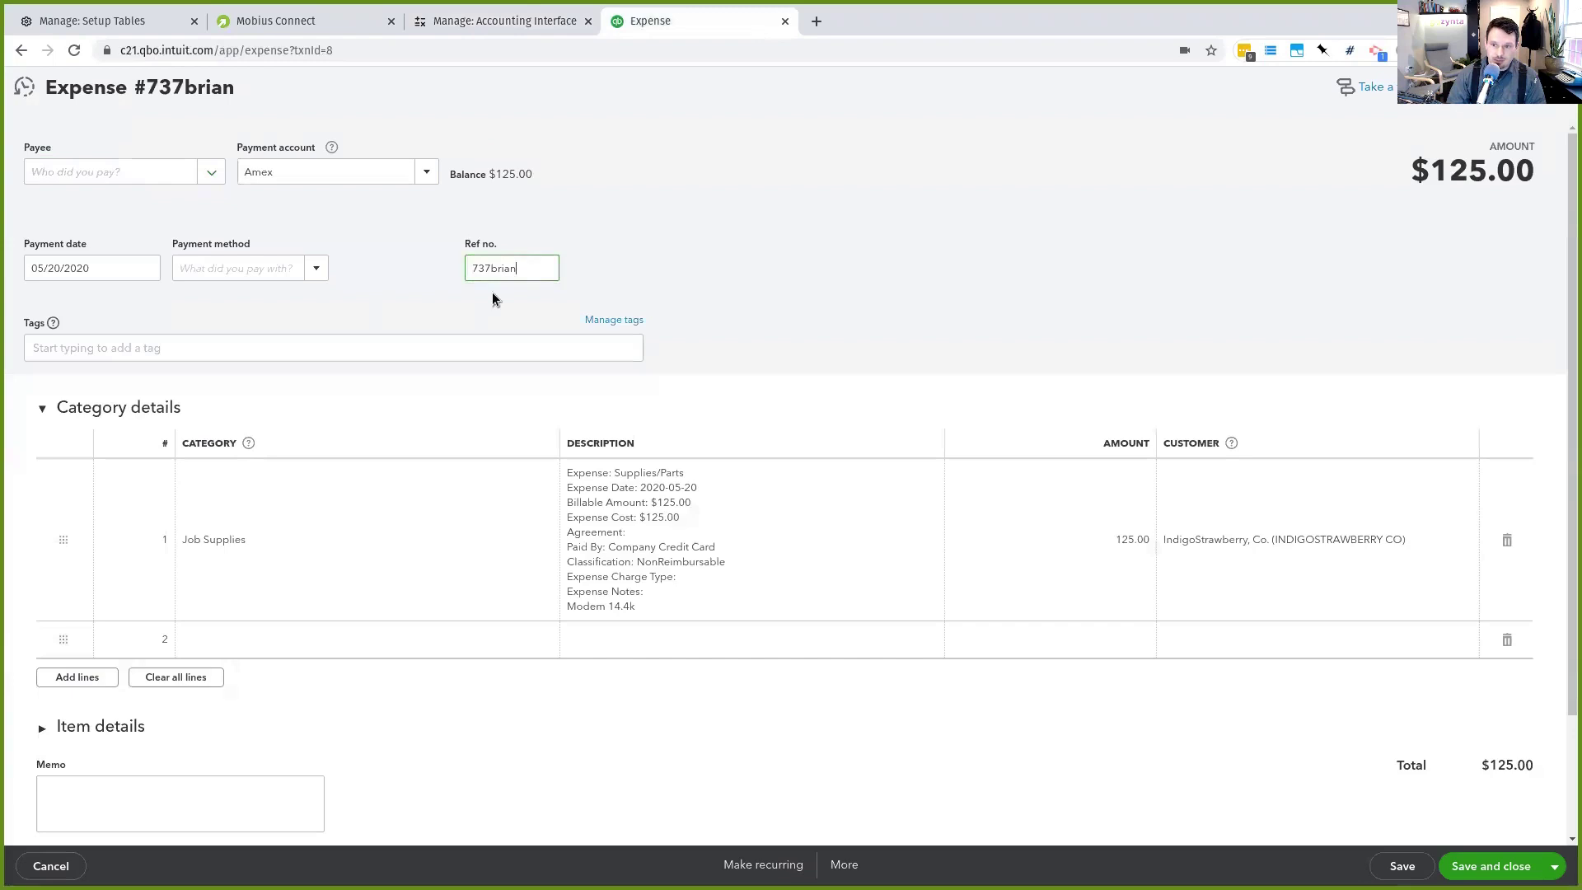
pyautogui.hotkey('ctrl', 'shift', 'Tab')
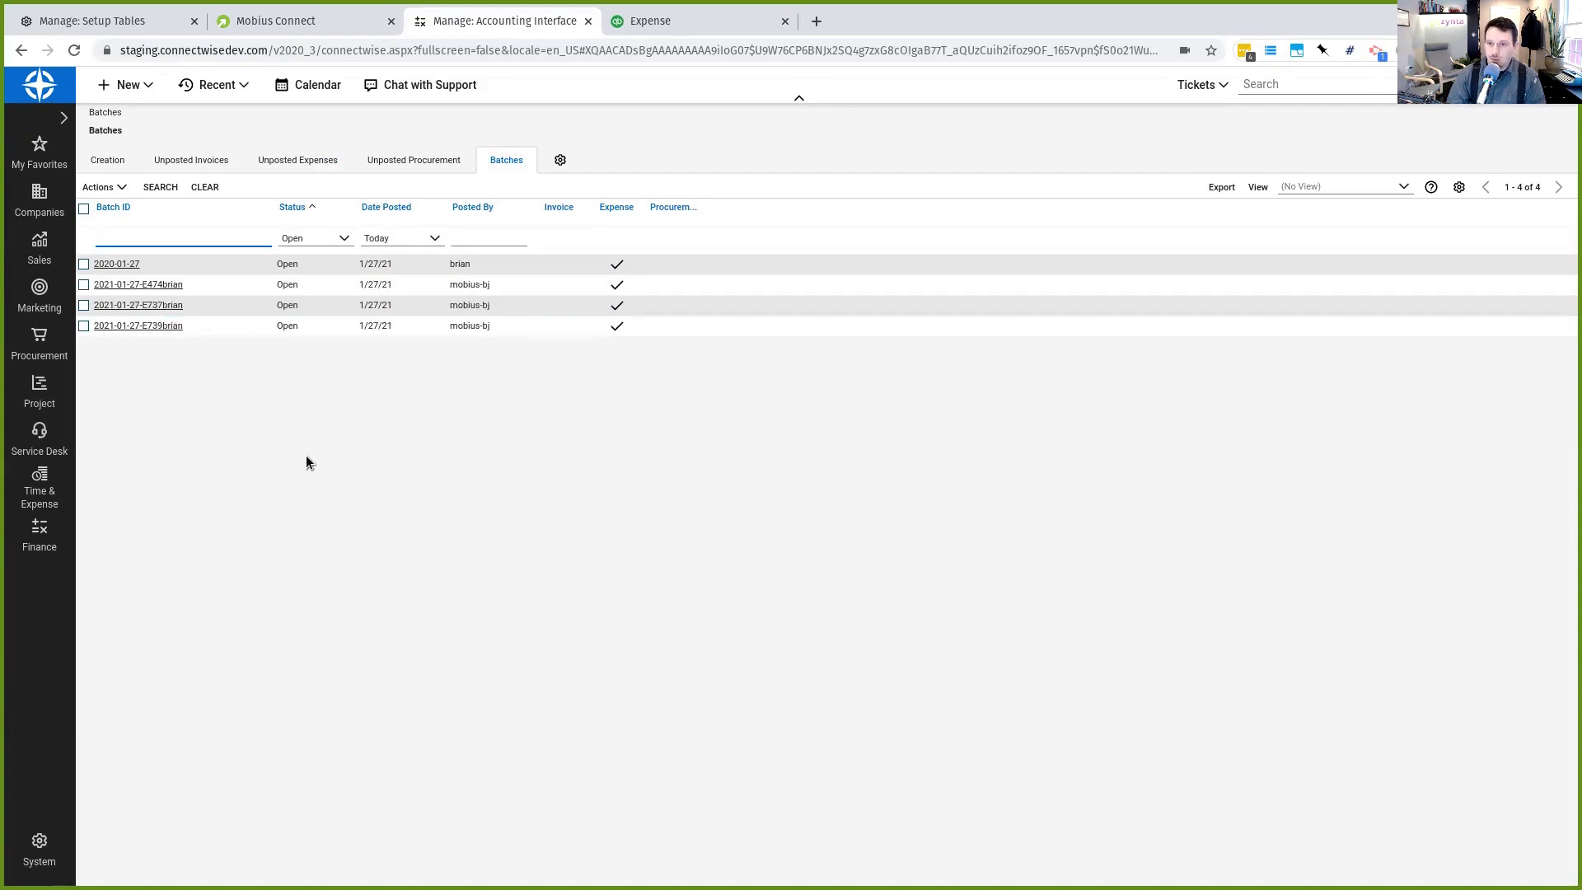
pyautogui.hotkey('ctrl', 'Tab')
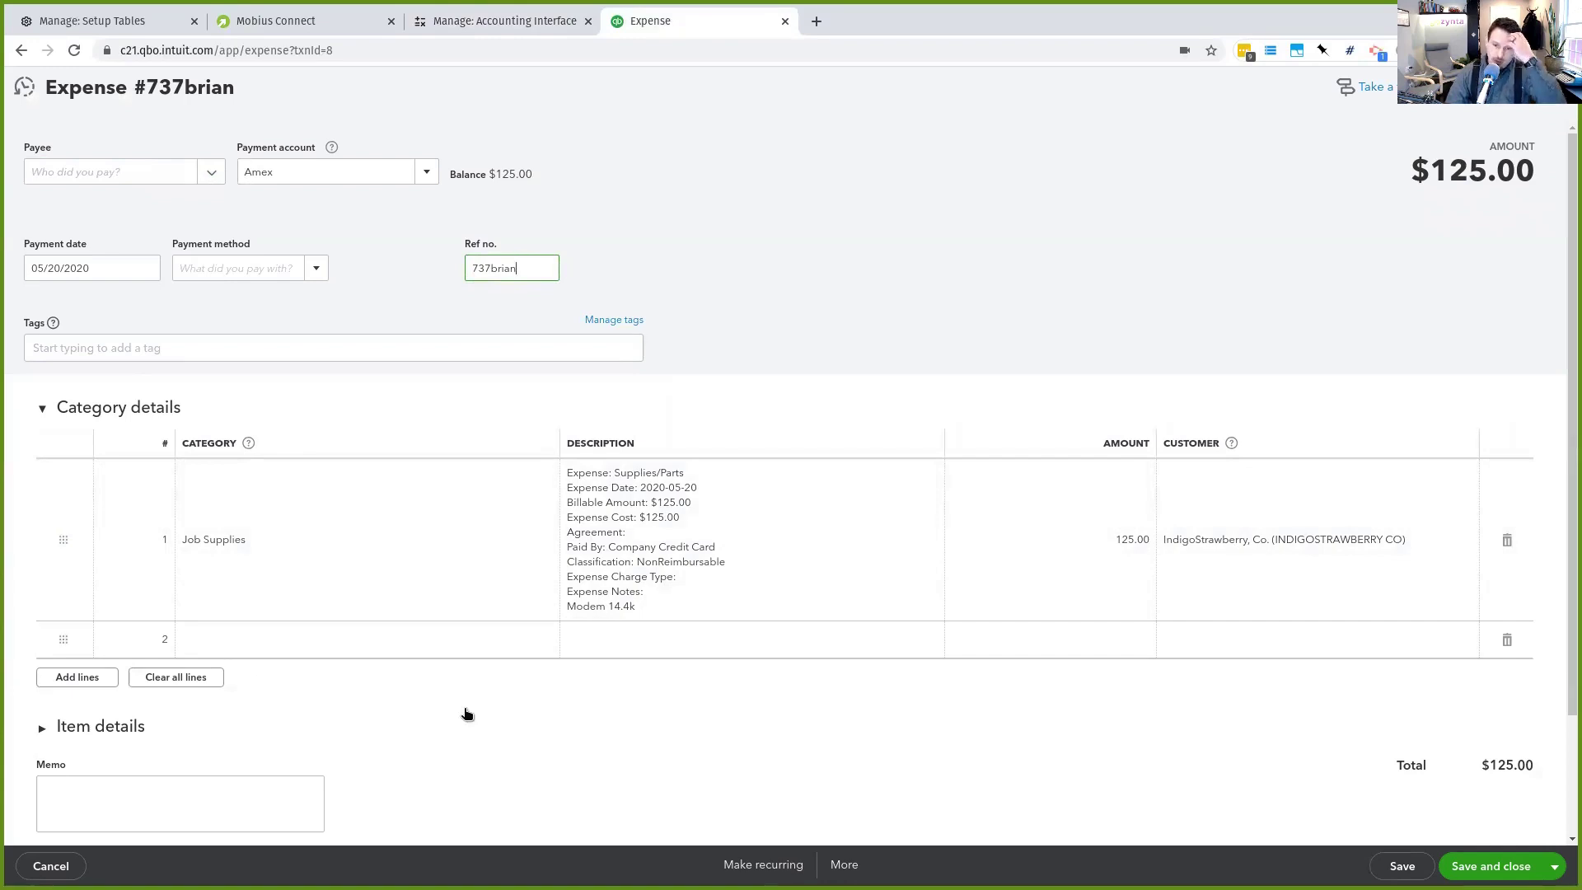
# Step: Examine the QuickBooks expense's category details, memo and attachments area, and close the expense to return to the Amex register
pyautogui.scroll(-1, 462, 685)
pyautogui.scroll(-3, 463, 685)
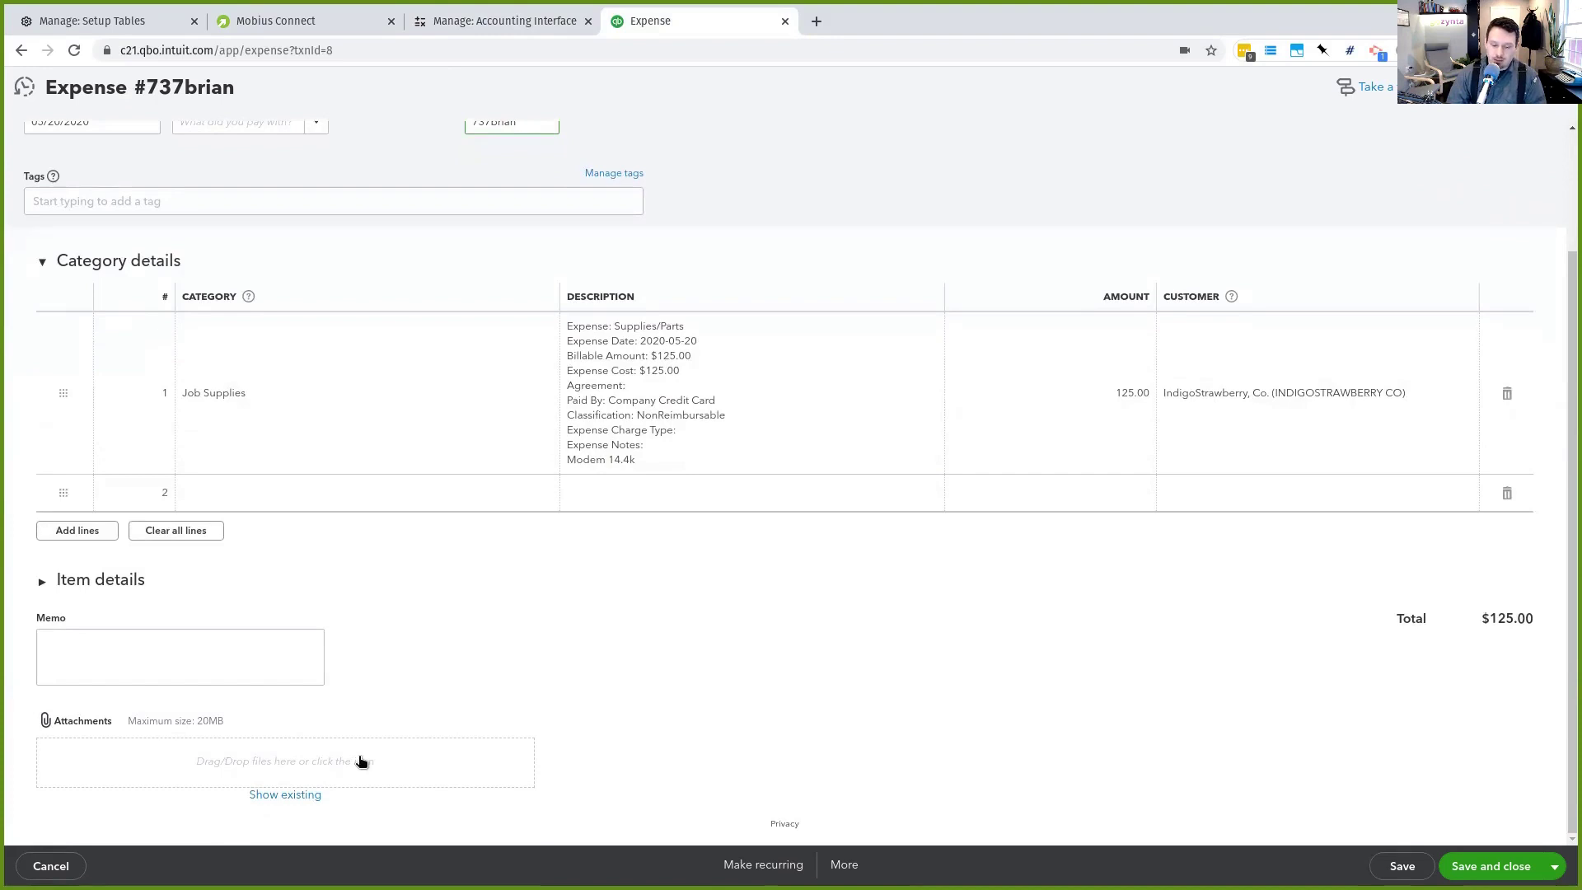
pyautogui.scroll(1, 670, 698)
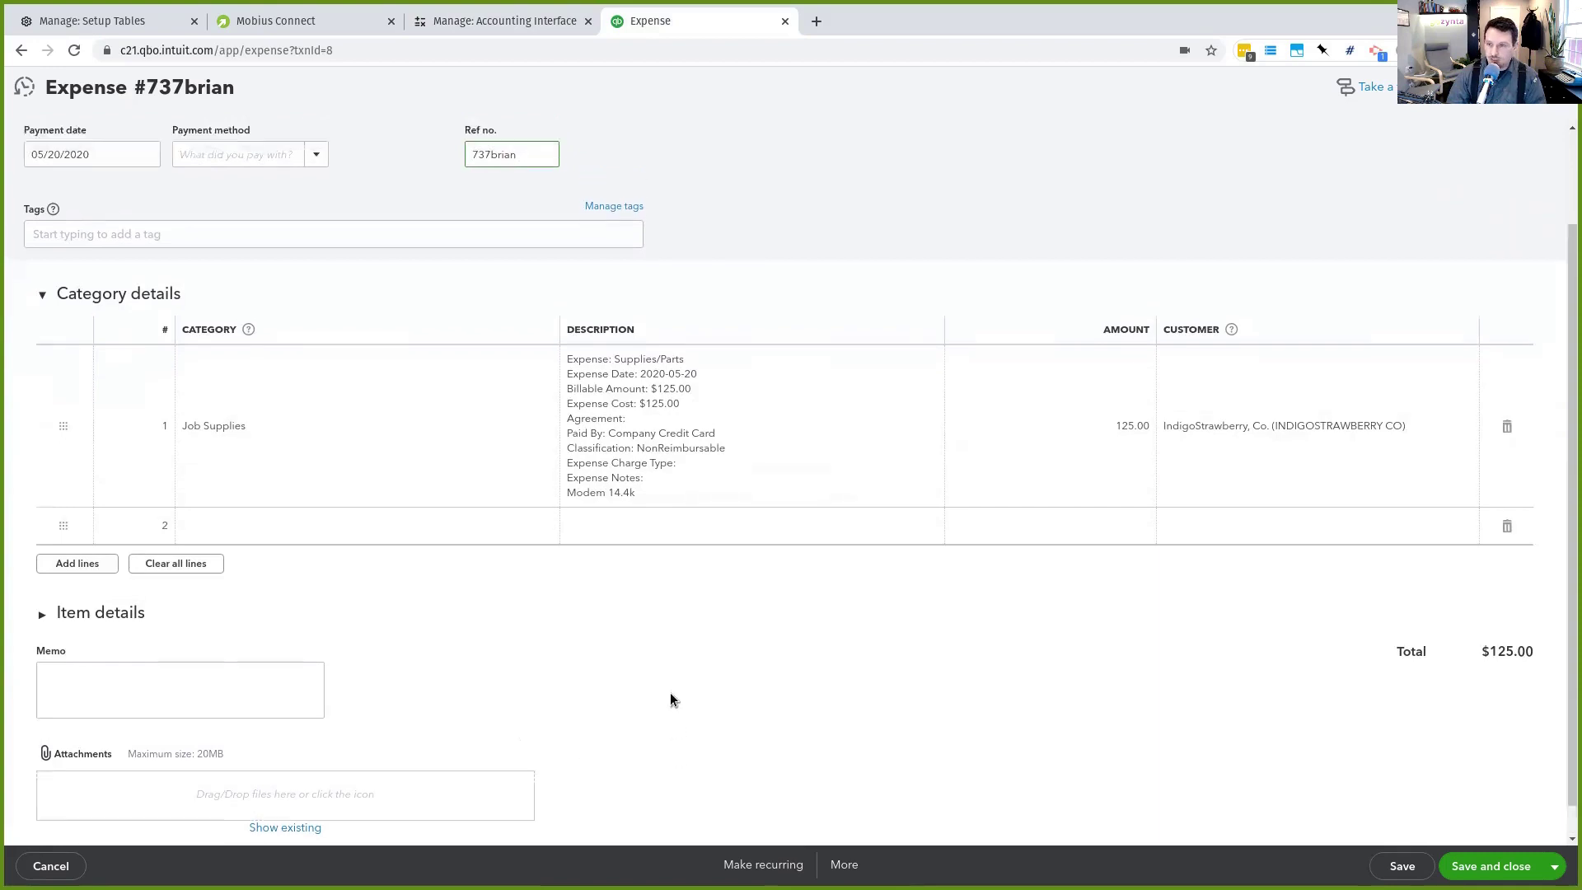
pyautogui.scroll(1, 670, 699)
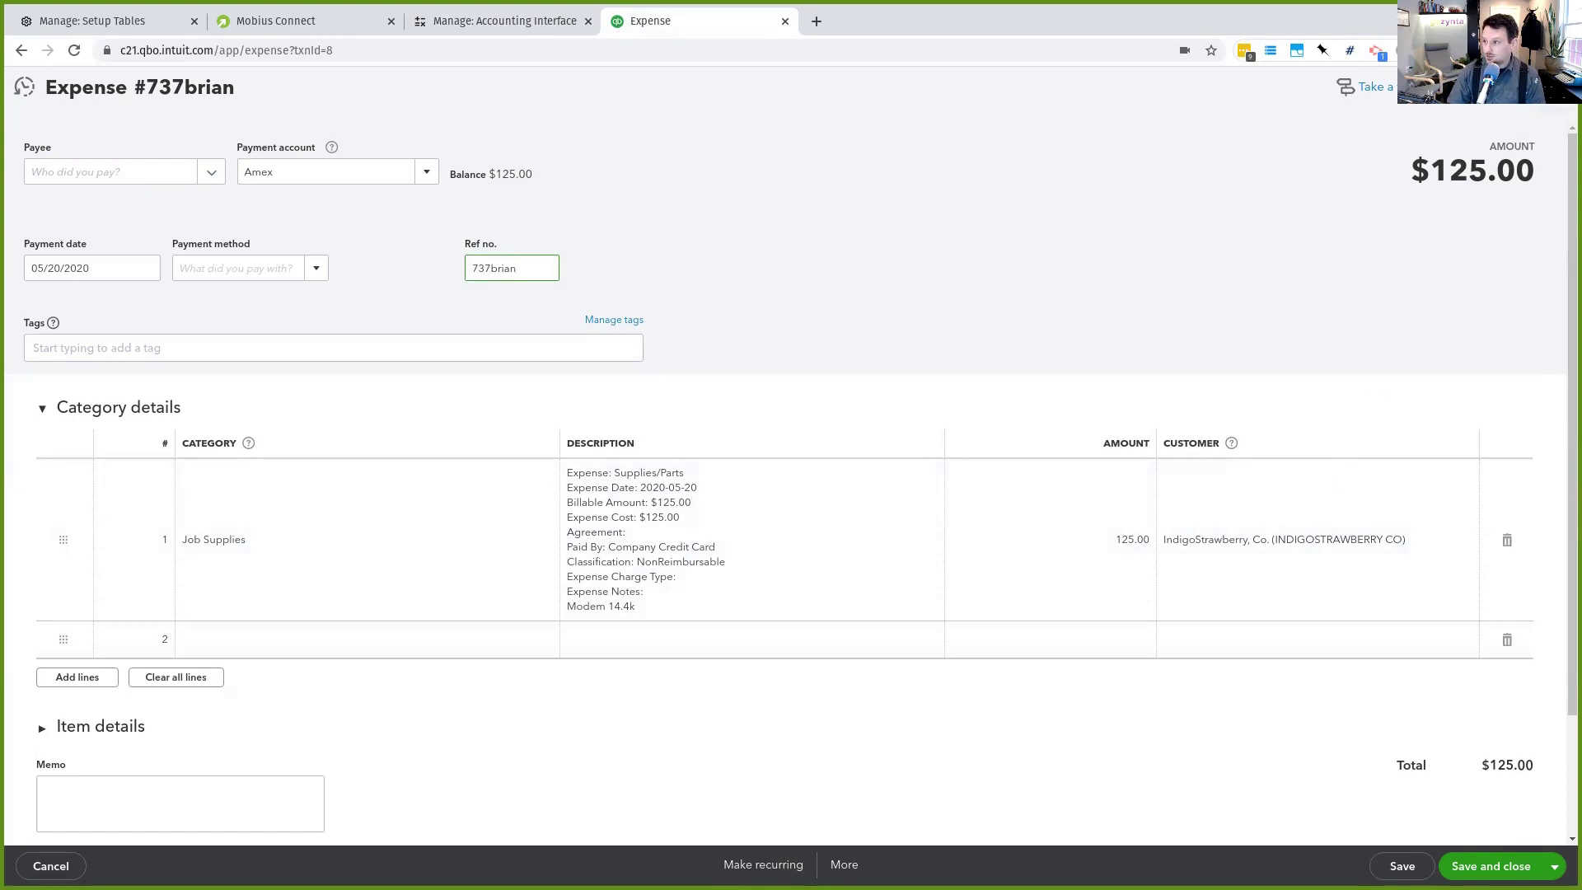
pyautogui.hotkey('ctrl', 'alt', 'd')
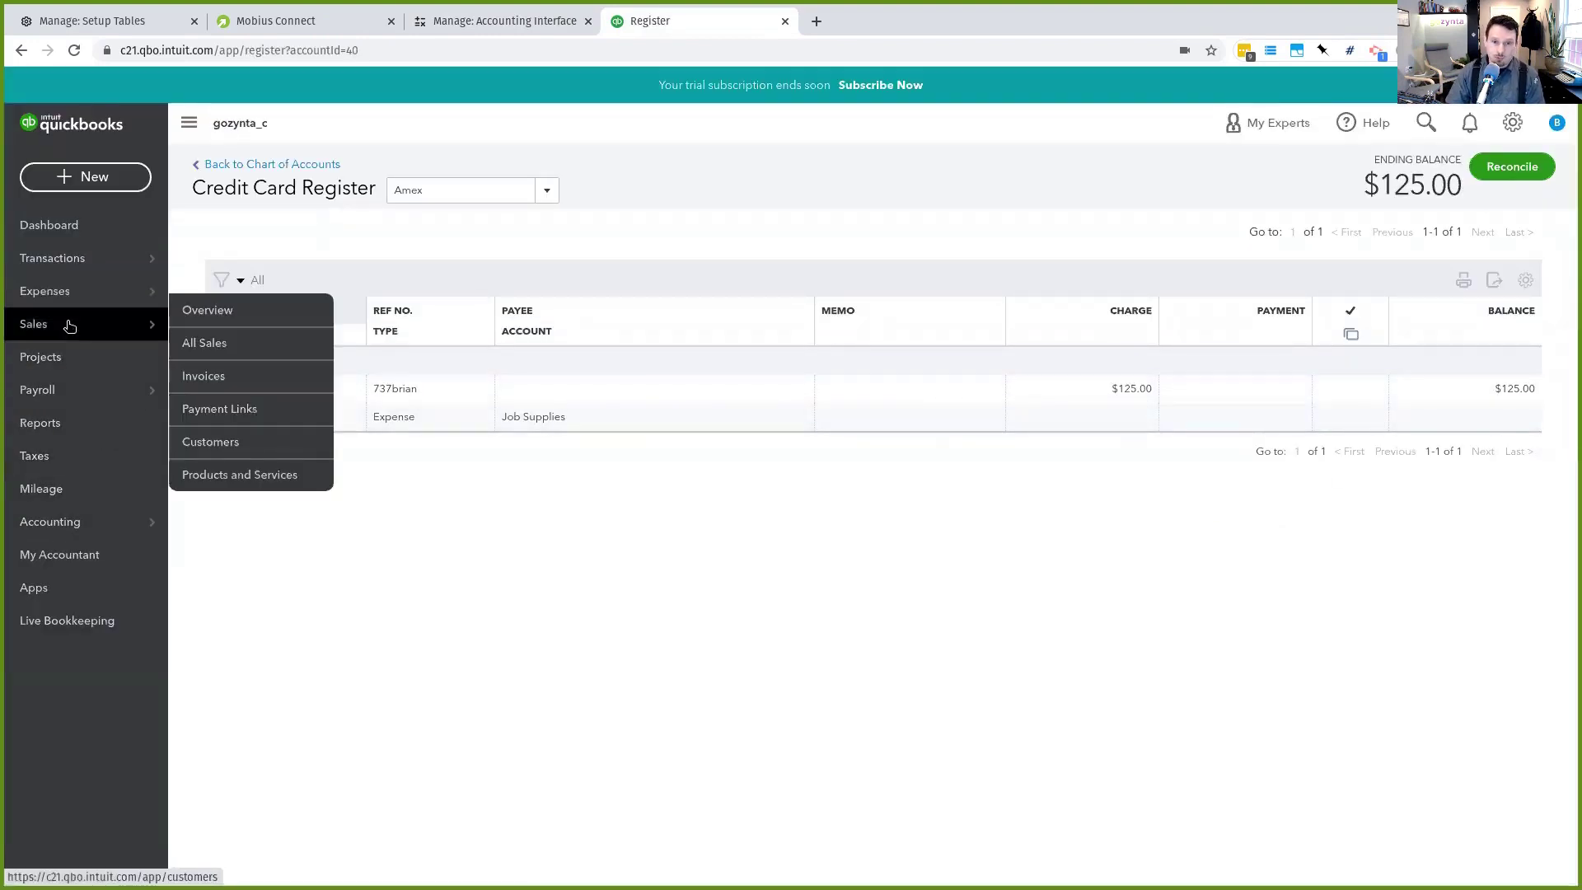
# Step: Open the Travel bill from the QuickBooks expense transactions and examine its vendor, dates, category details and memo
pyautogui.moveTo(66, 308)
pyautogui.click(206, 275)
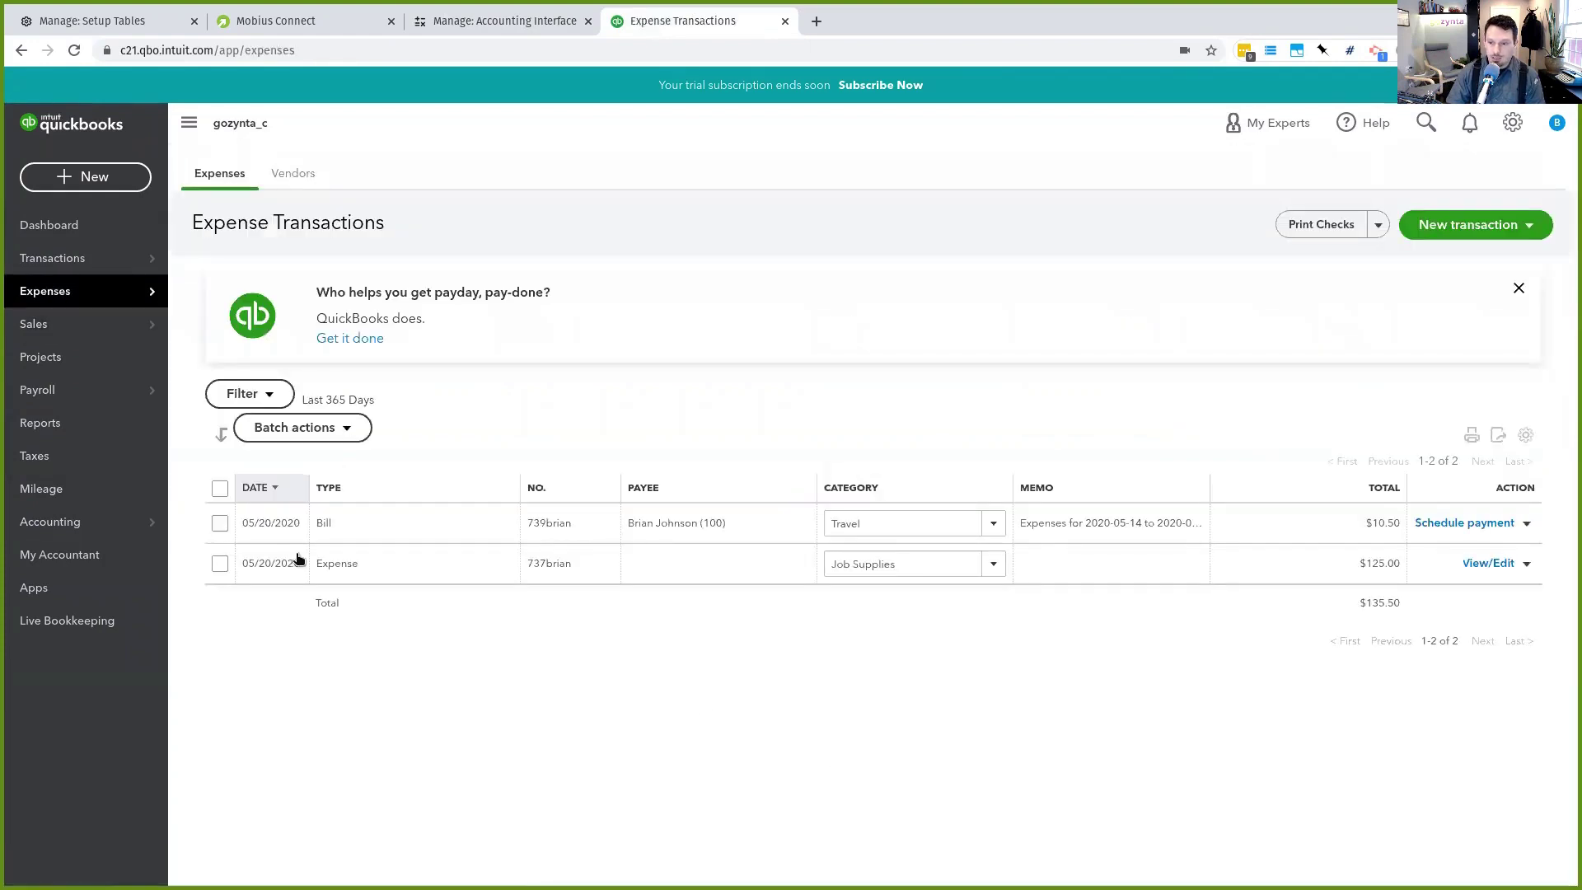
pyautogui.click(461, 528)
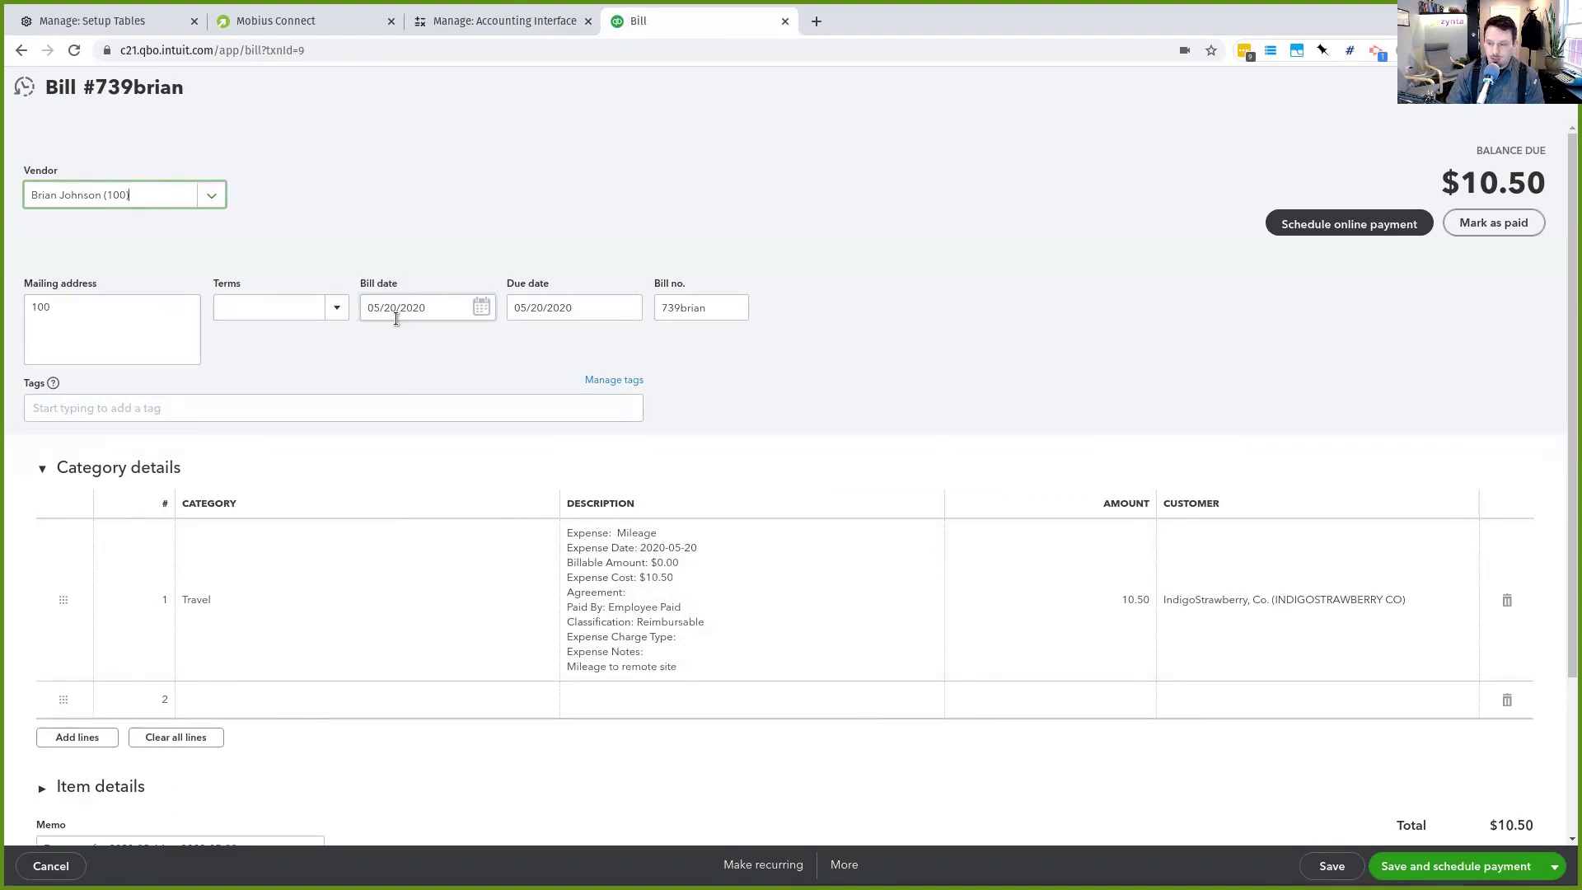
pyautogui.scroll(-3, 515, 466)
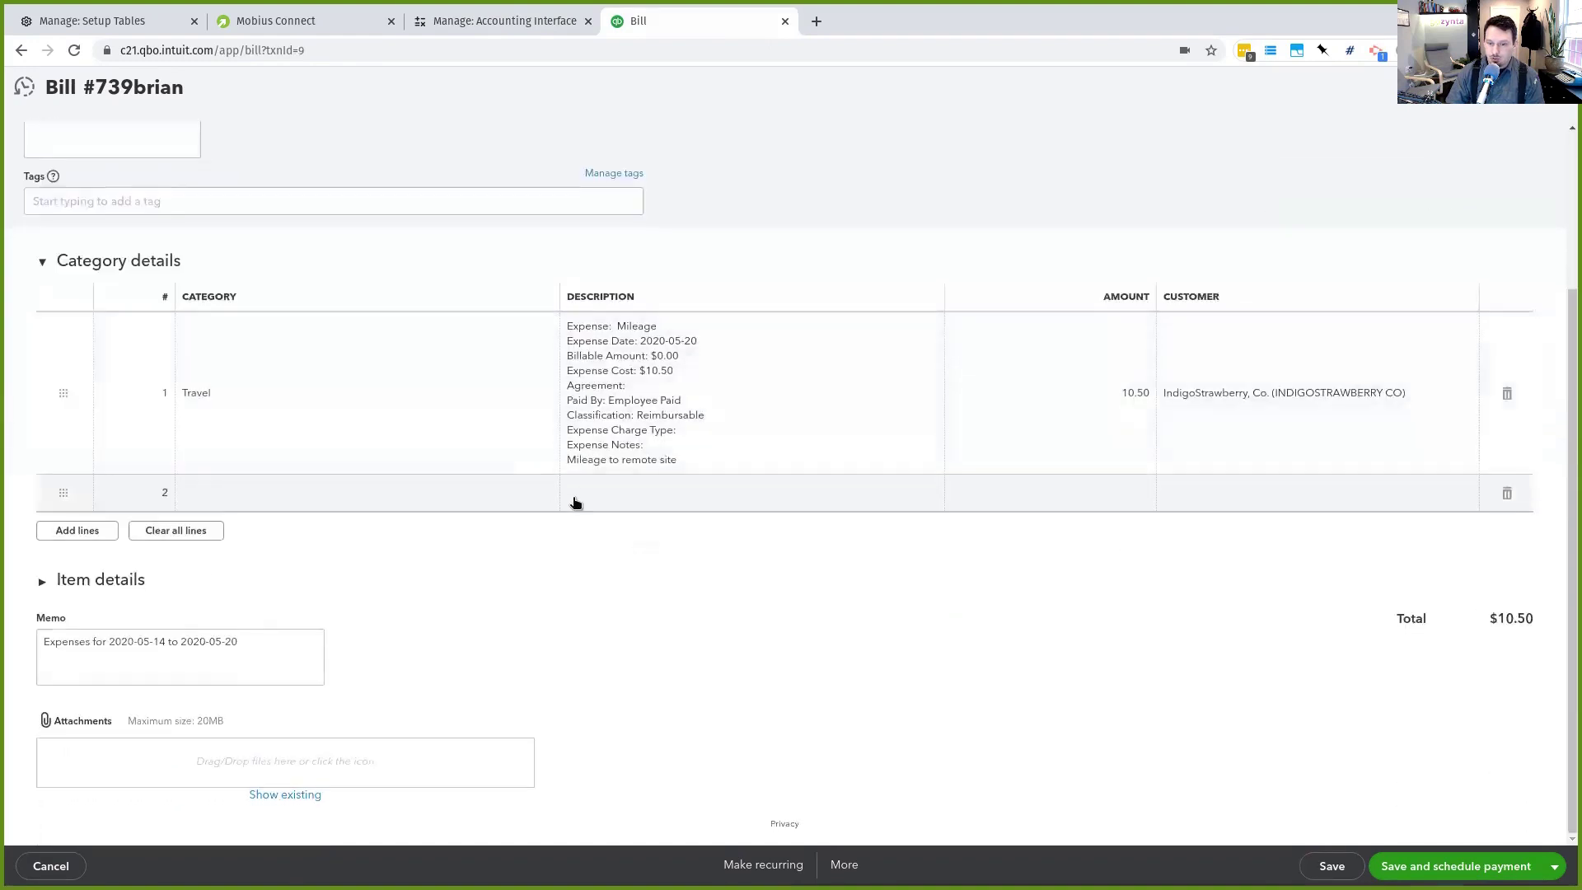
pyautogui.scroll(3, 585, 519)
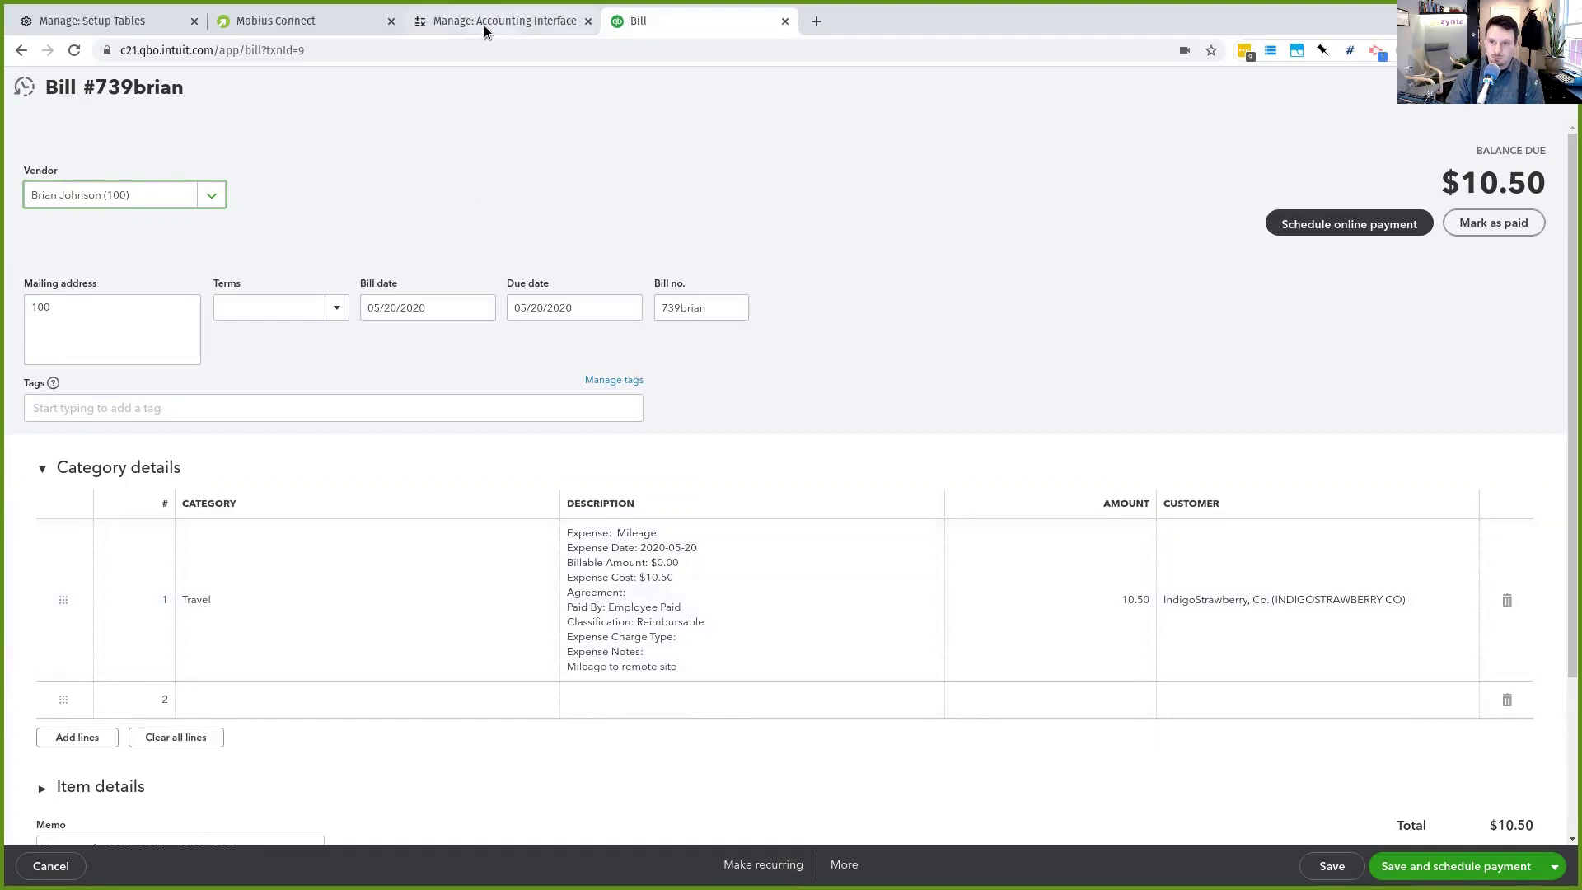
# Step: Compare the bill number with the ConnectWise batch IDs, and close the bill to return to the QuickBooks expense transactions
pyautogui.click(483, 23)
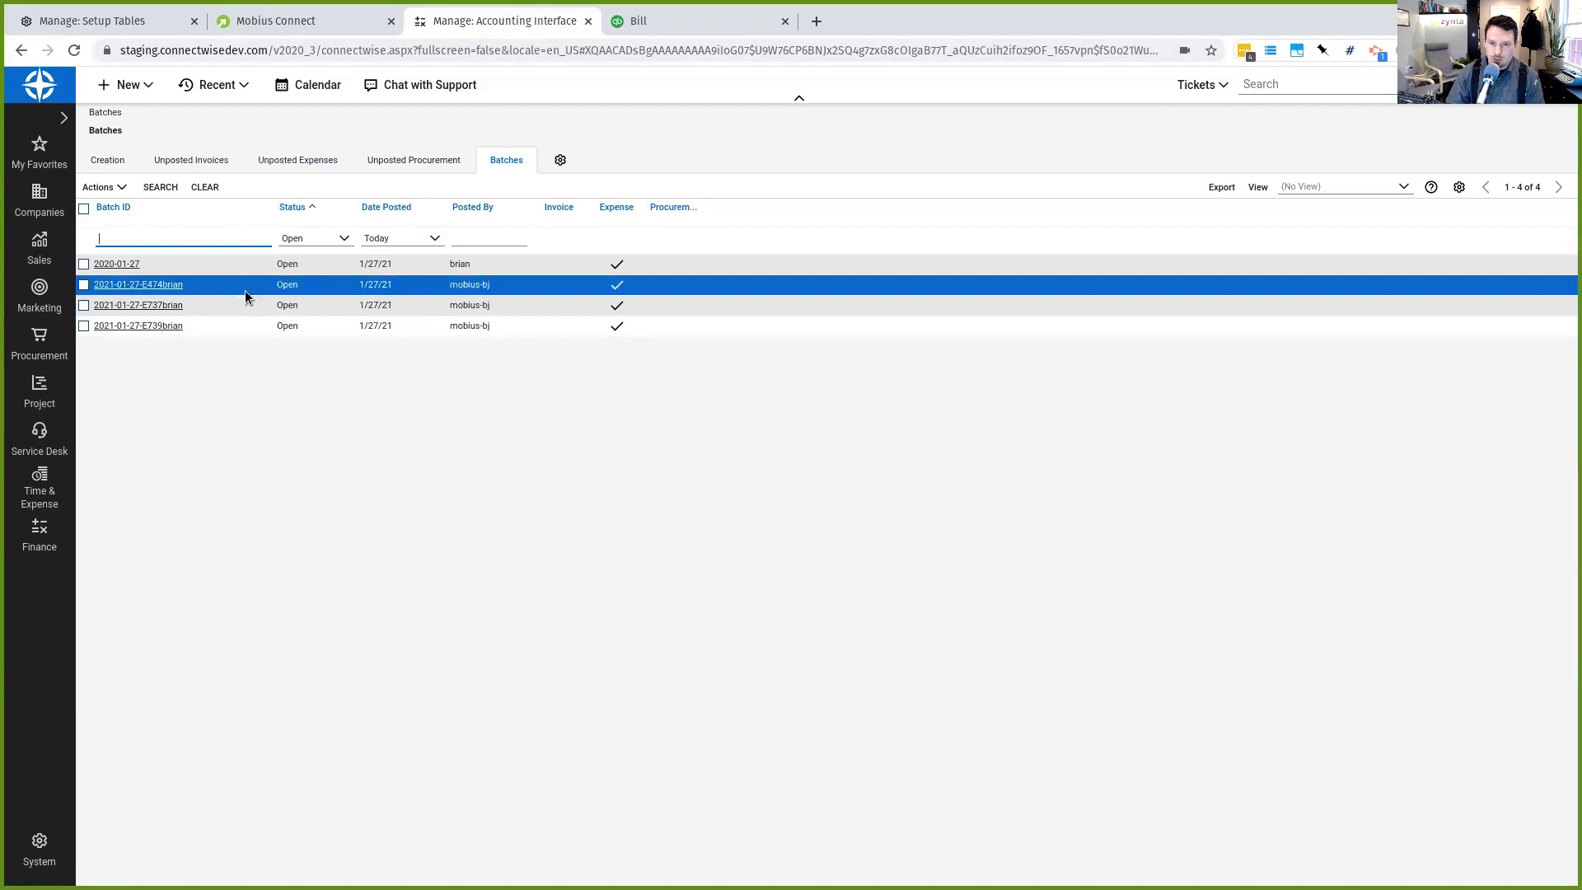
pyautogui.click(696, 16)
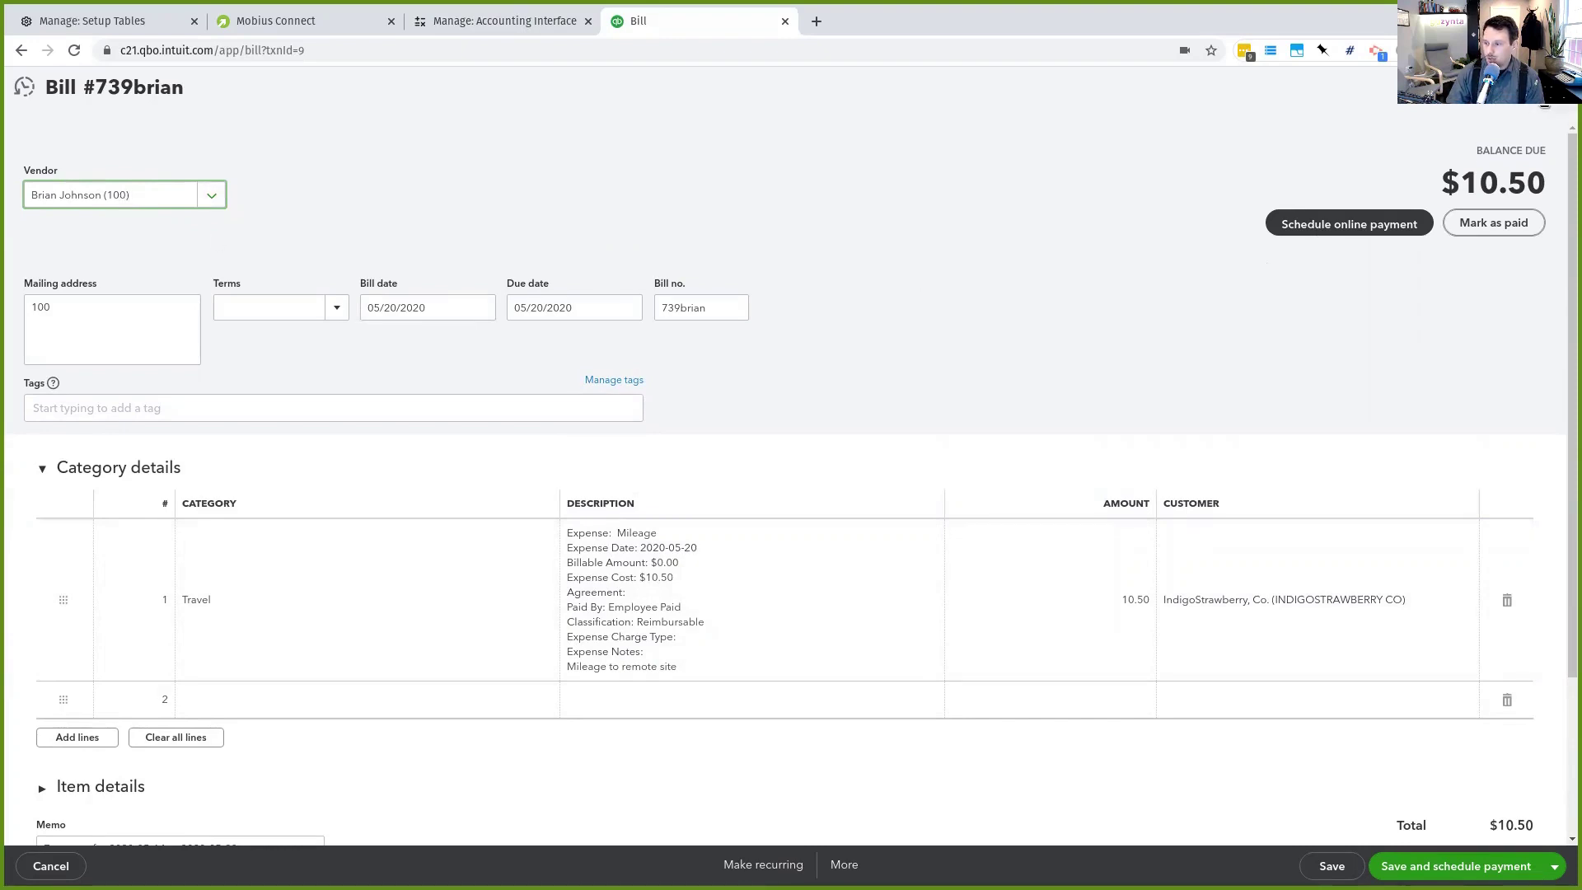
pyautogui.click(1544, 91)
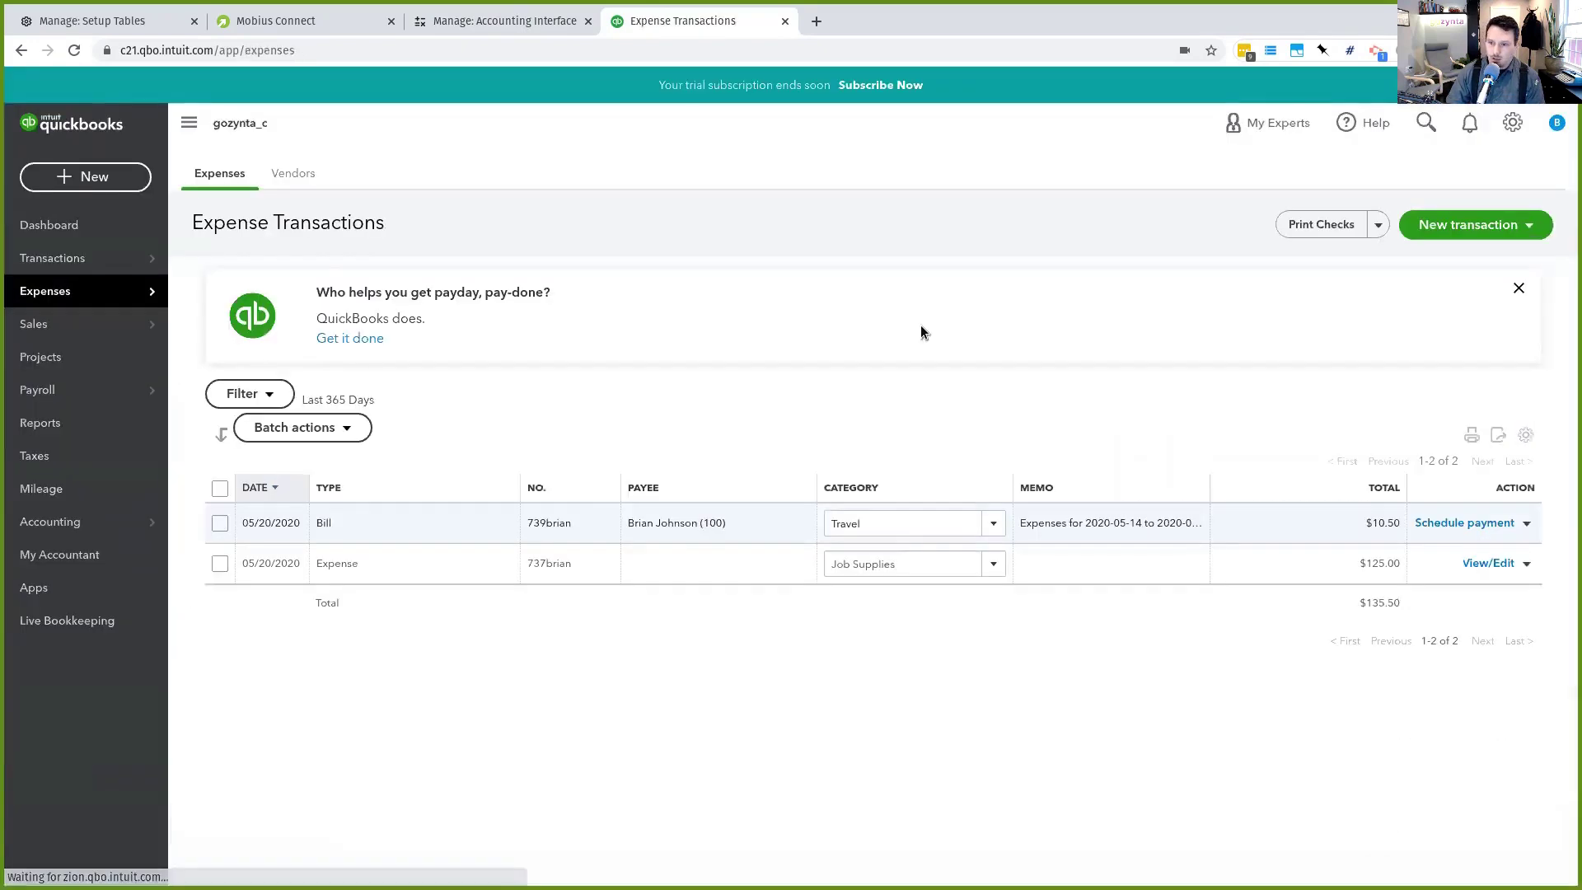
# Step: Create a new check with the bill's vendor as the payee
pyautogui.click(52, 190)
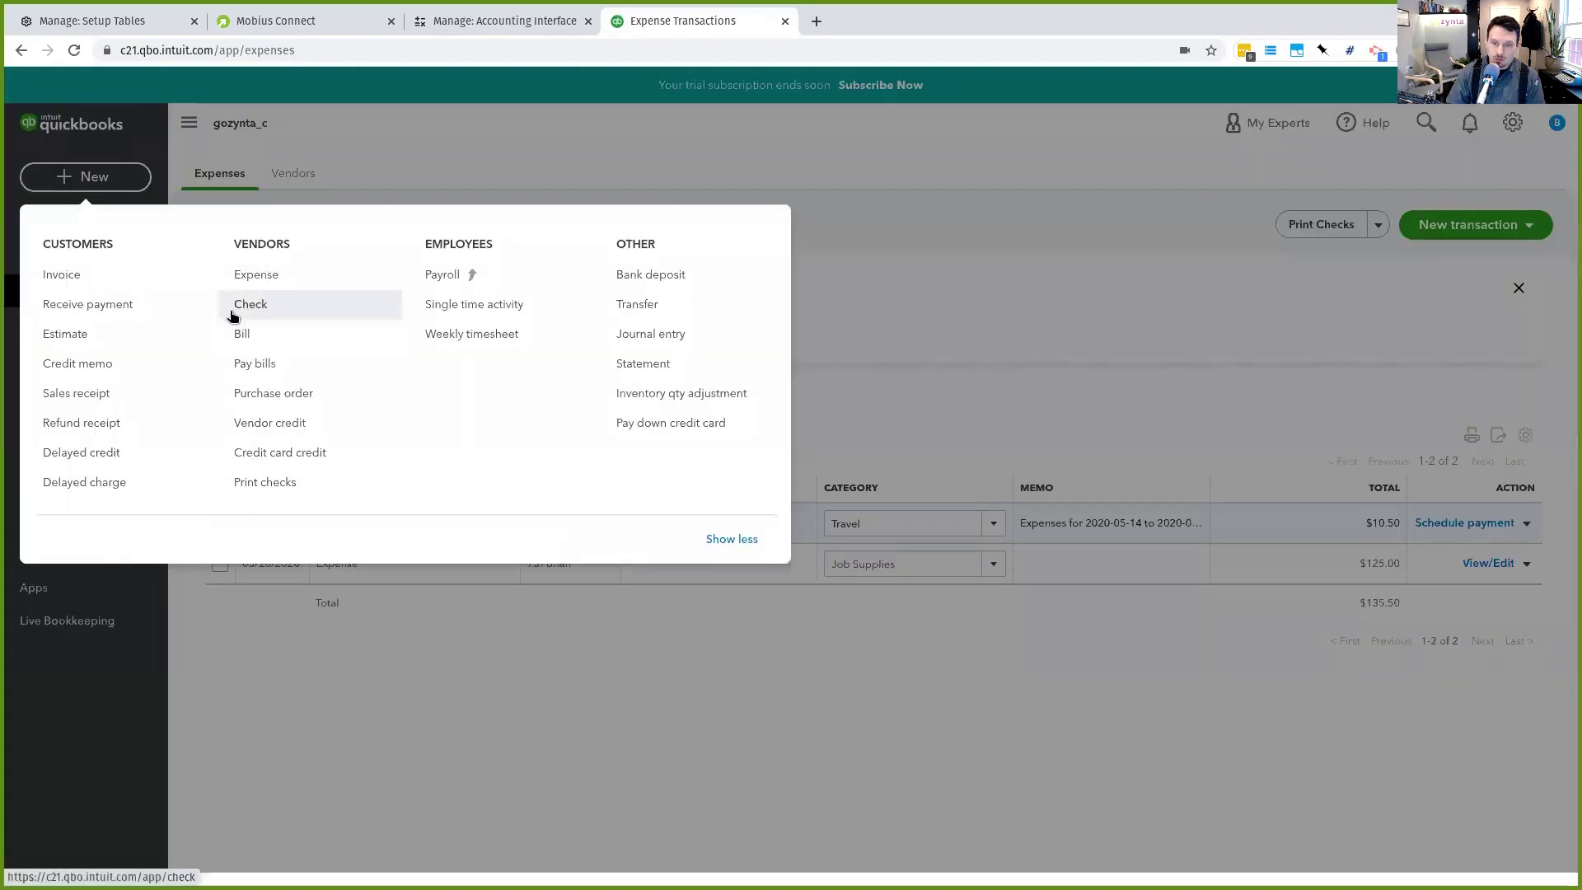
pyautogui.click(234, 311)
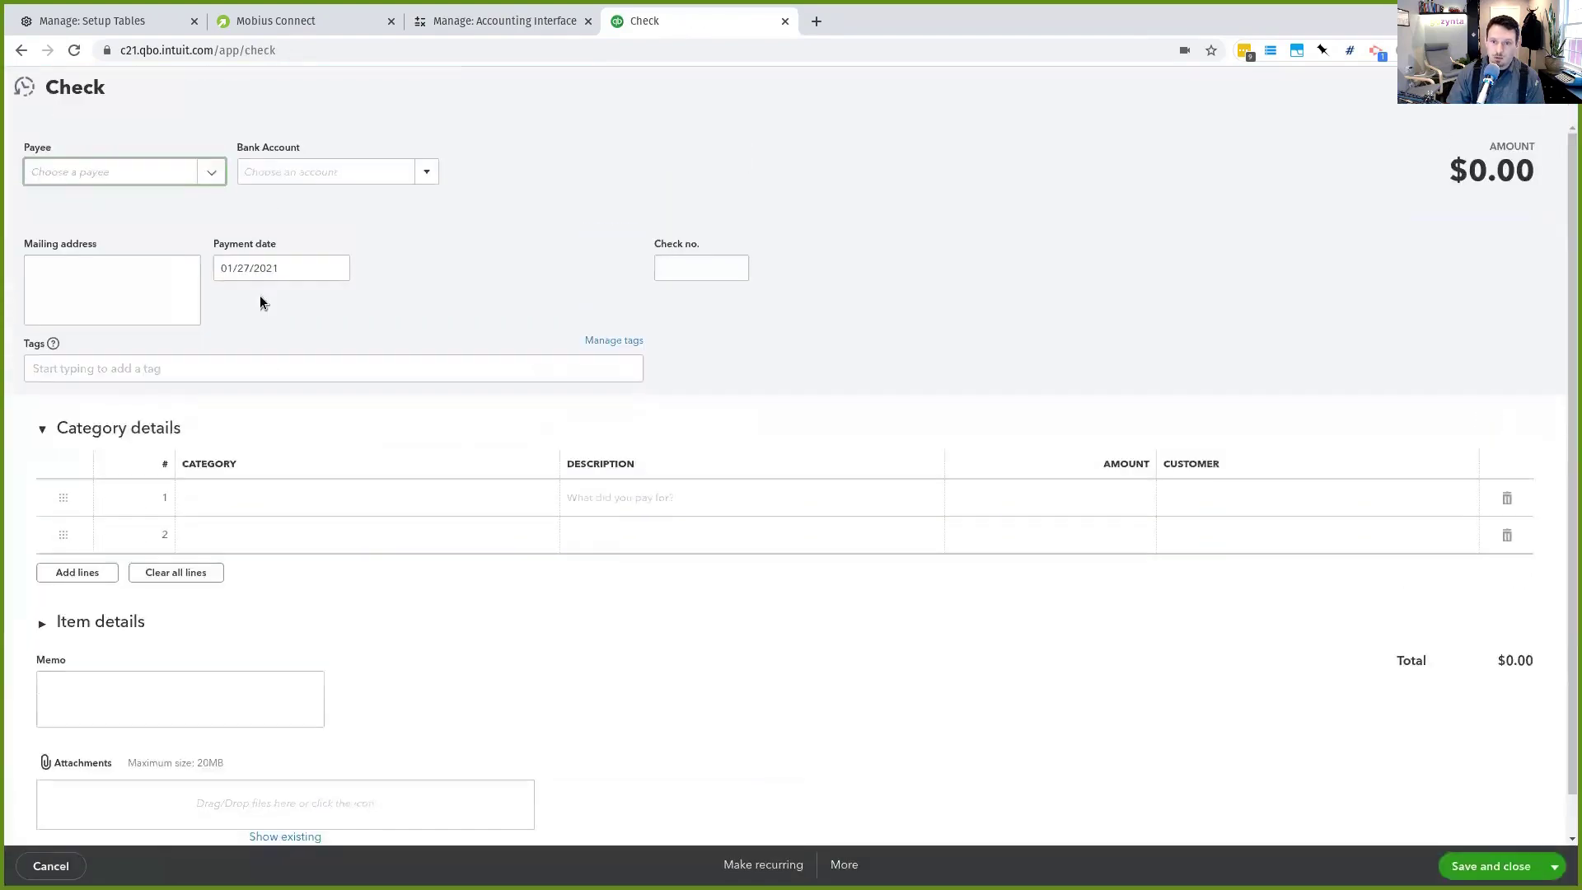
pyautogui.click(211, 171)
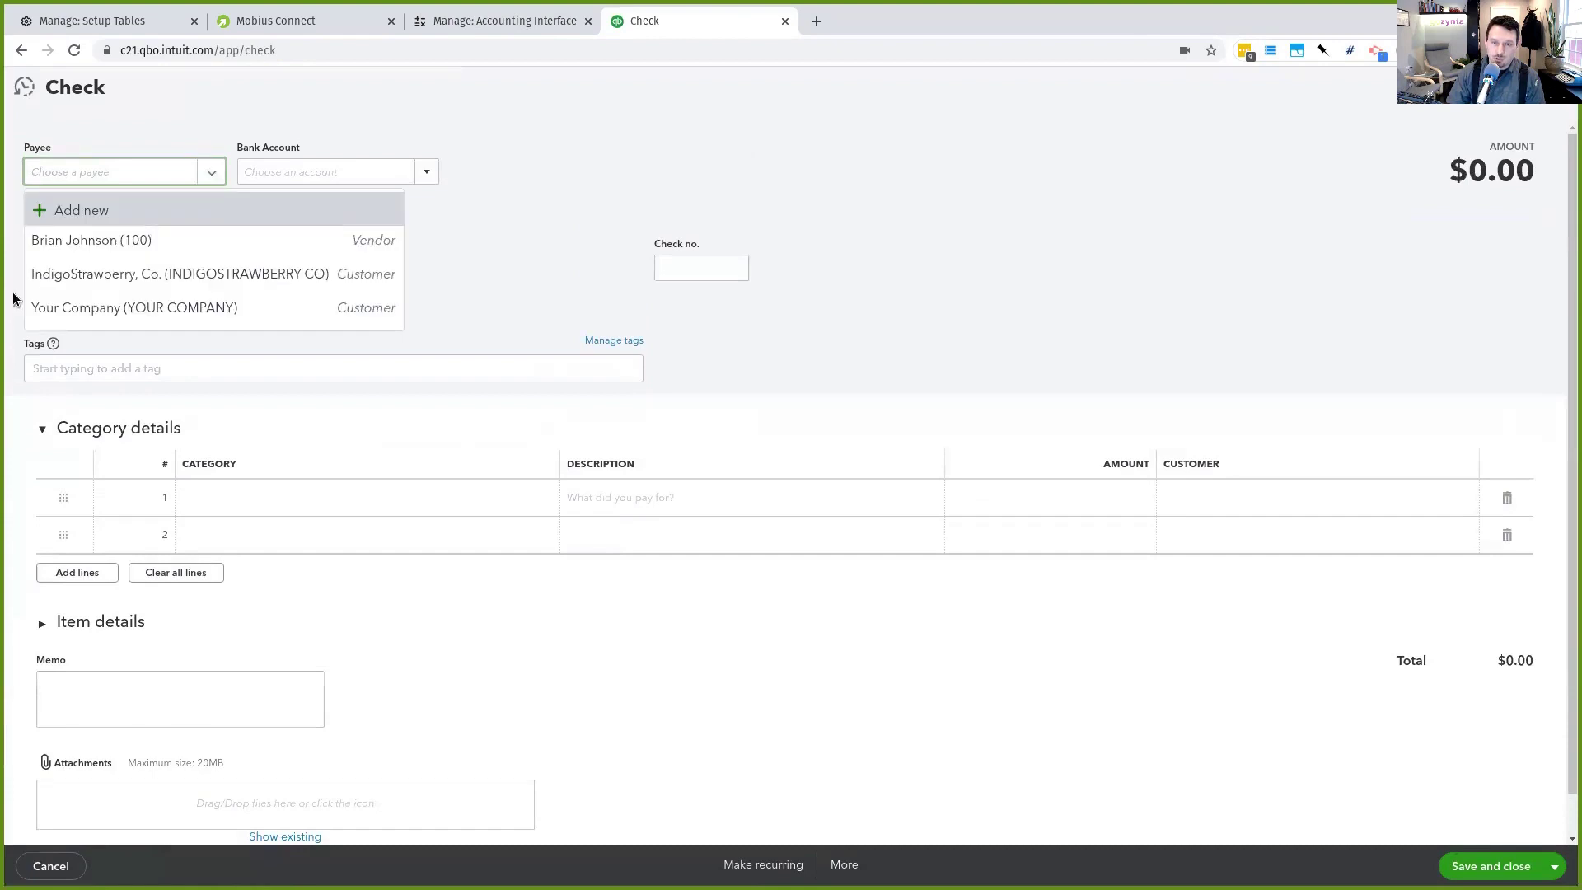
pyautogui.click(63, 243)
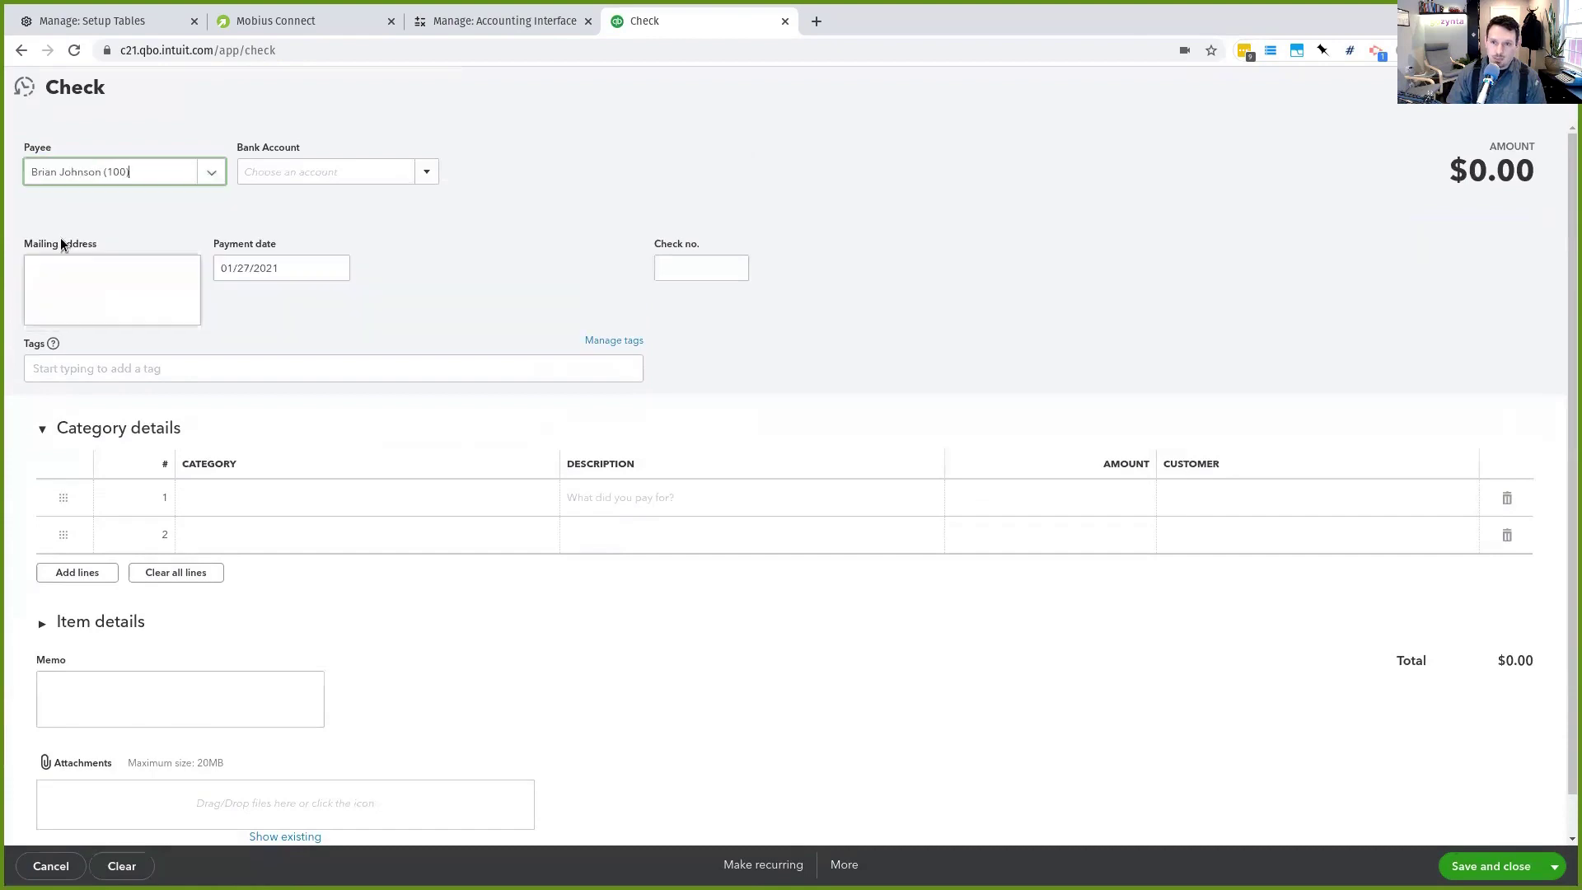
# Step: Check the available bank accounts for the check and set the check number to 123
pyautogui.click(335, 174)
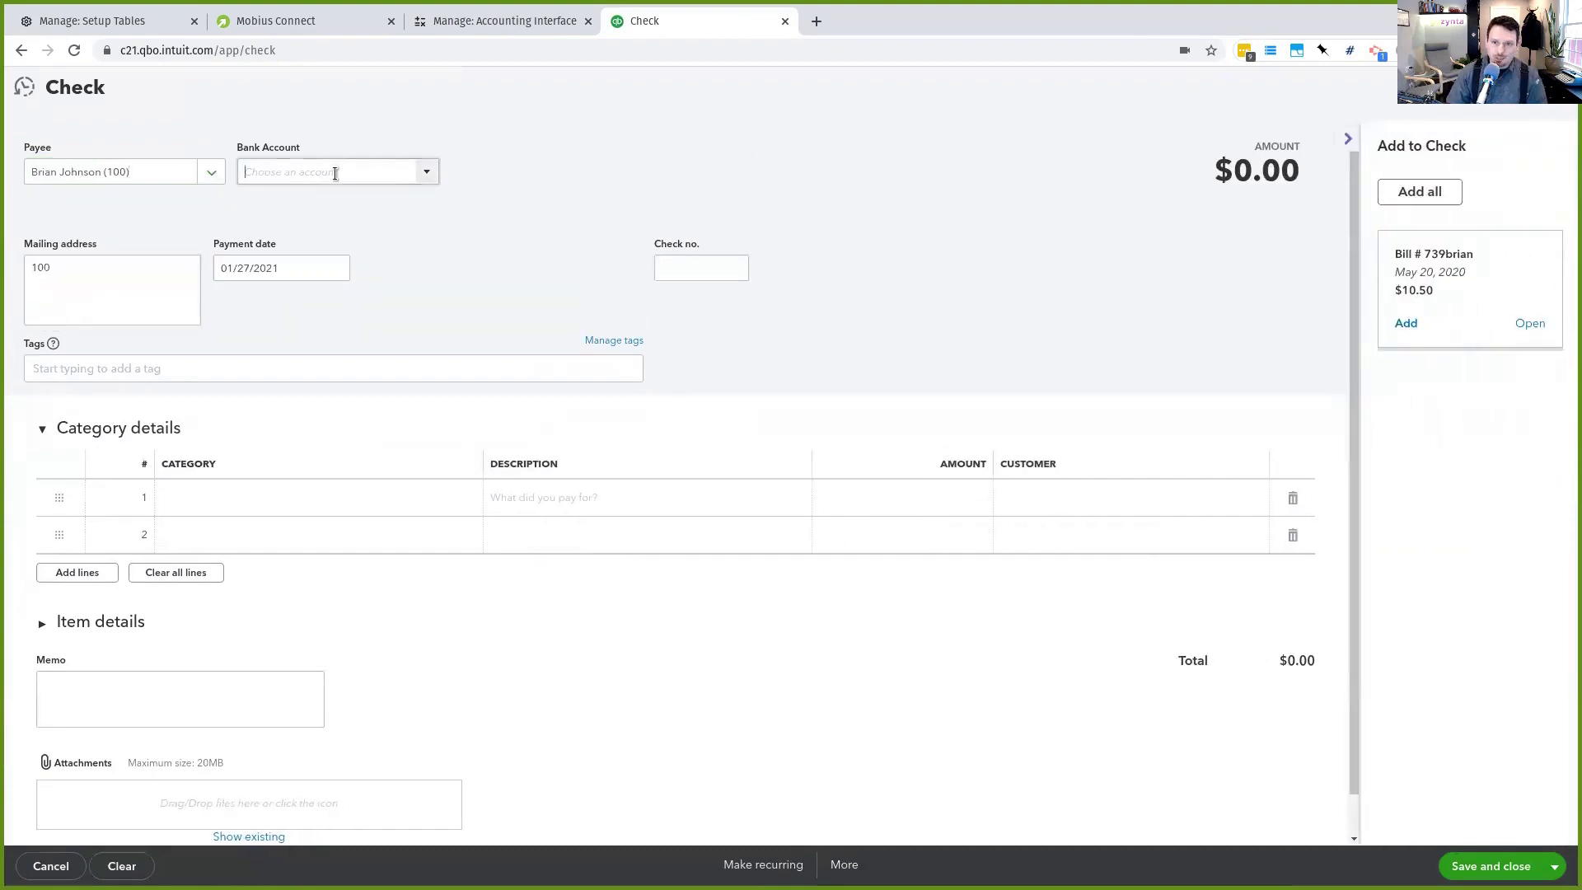
pyautogui.click(428, 173)
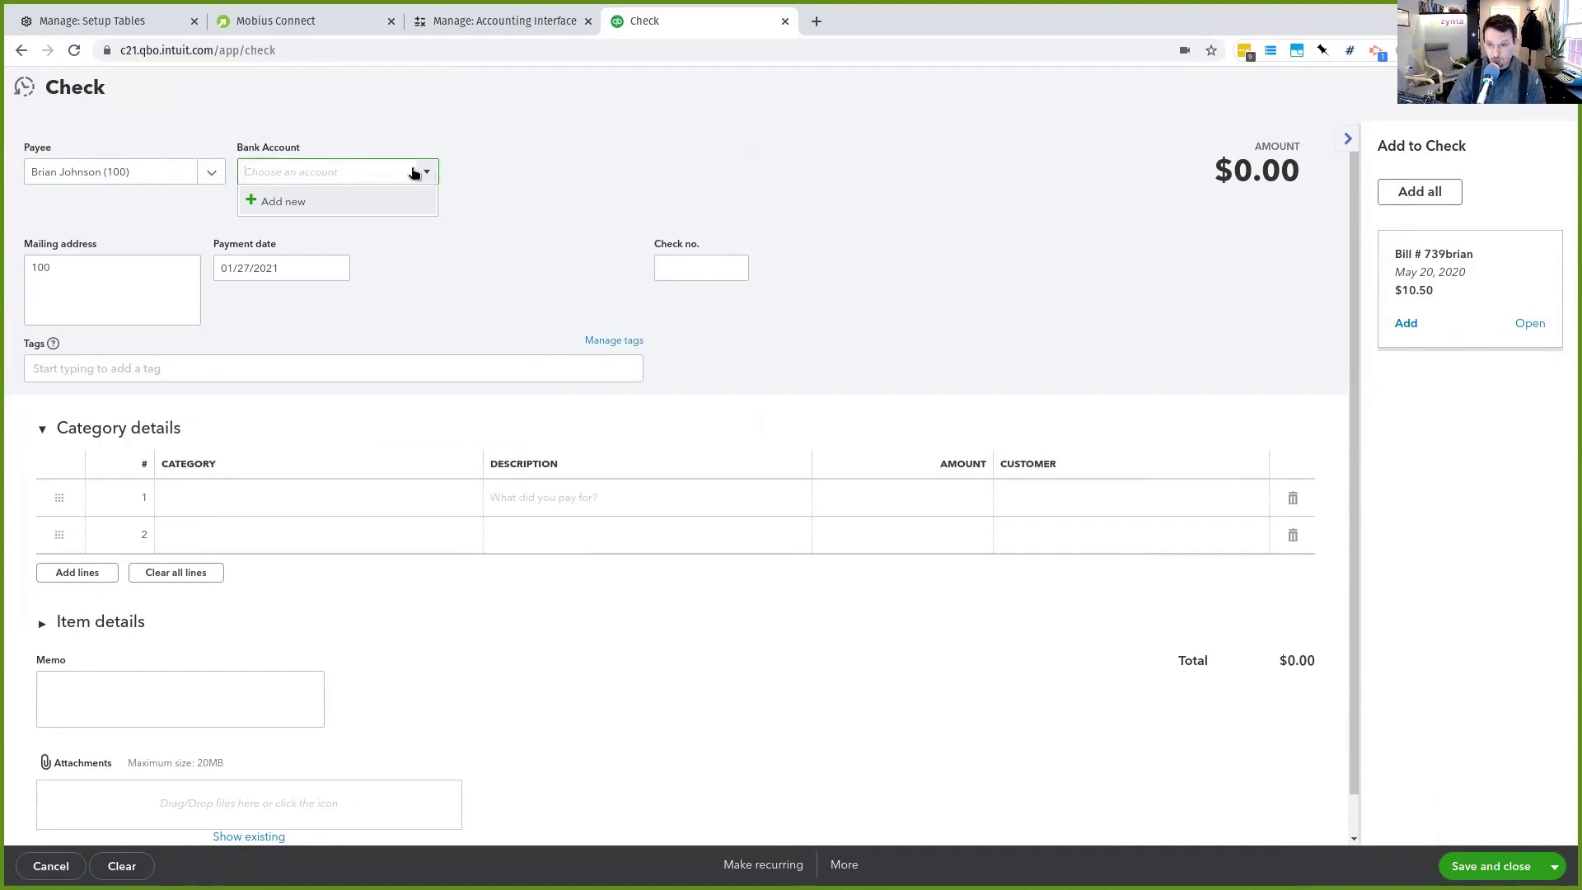
pyautogui.click(430, 172)
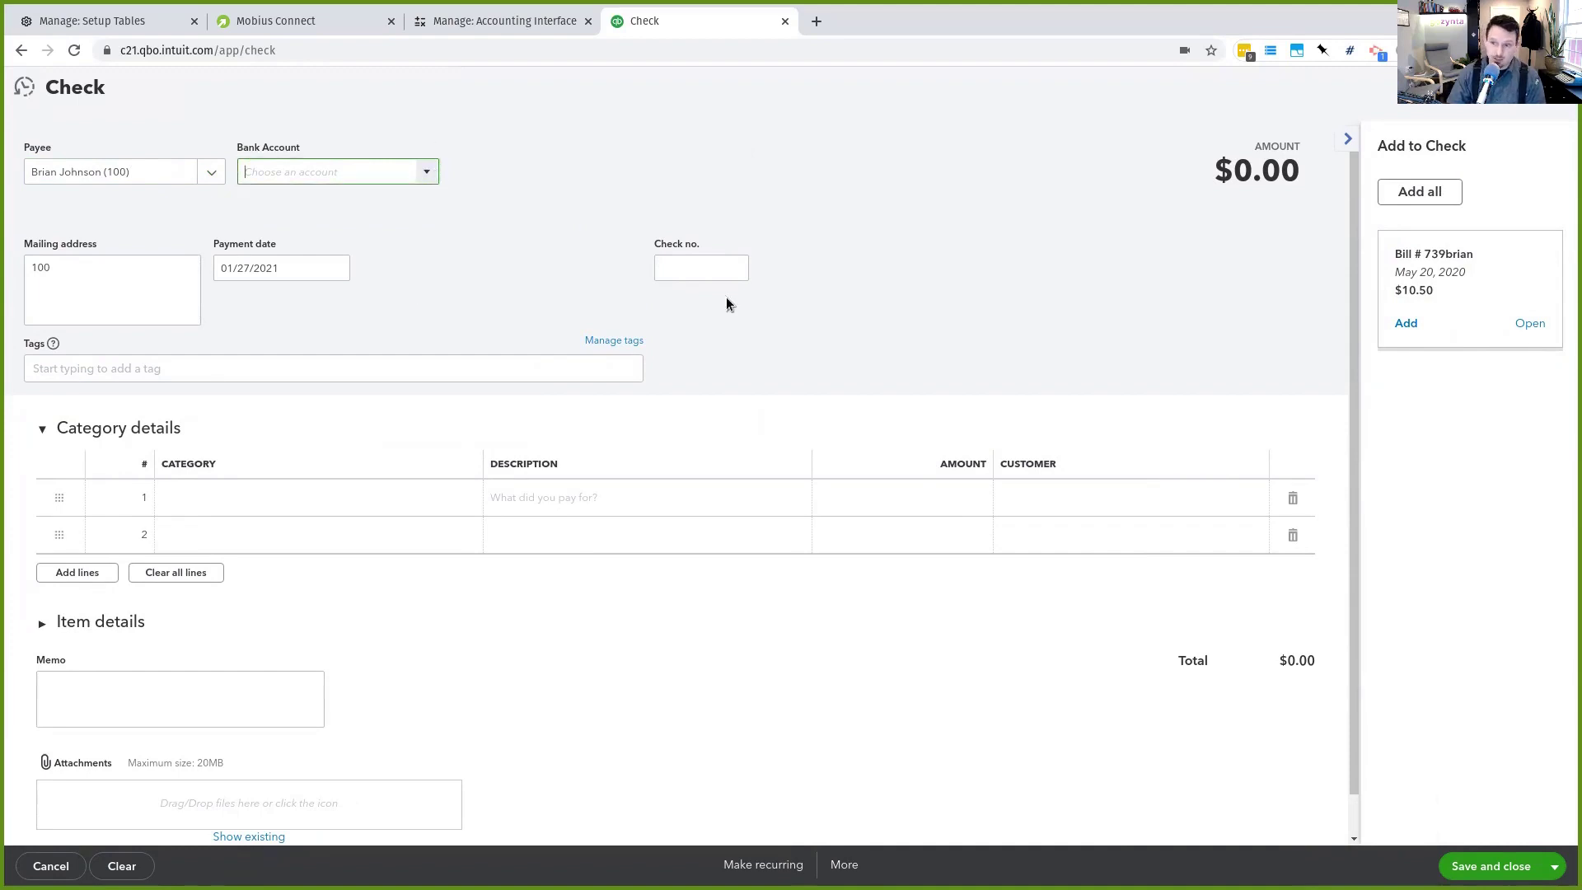
pyautogui.click(689, 265)
pyautogui.write('123')
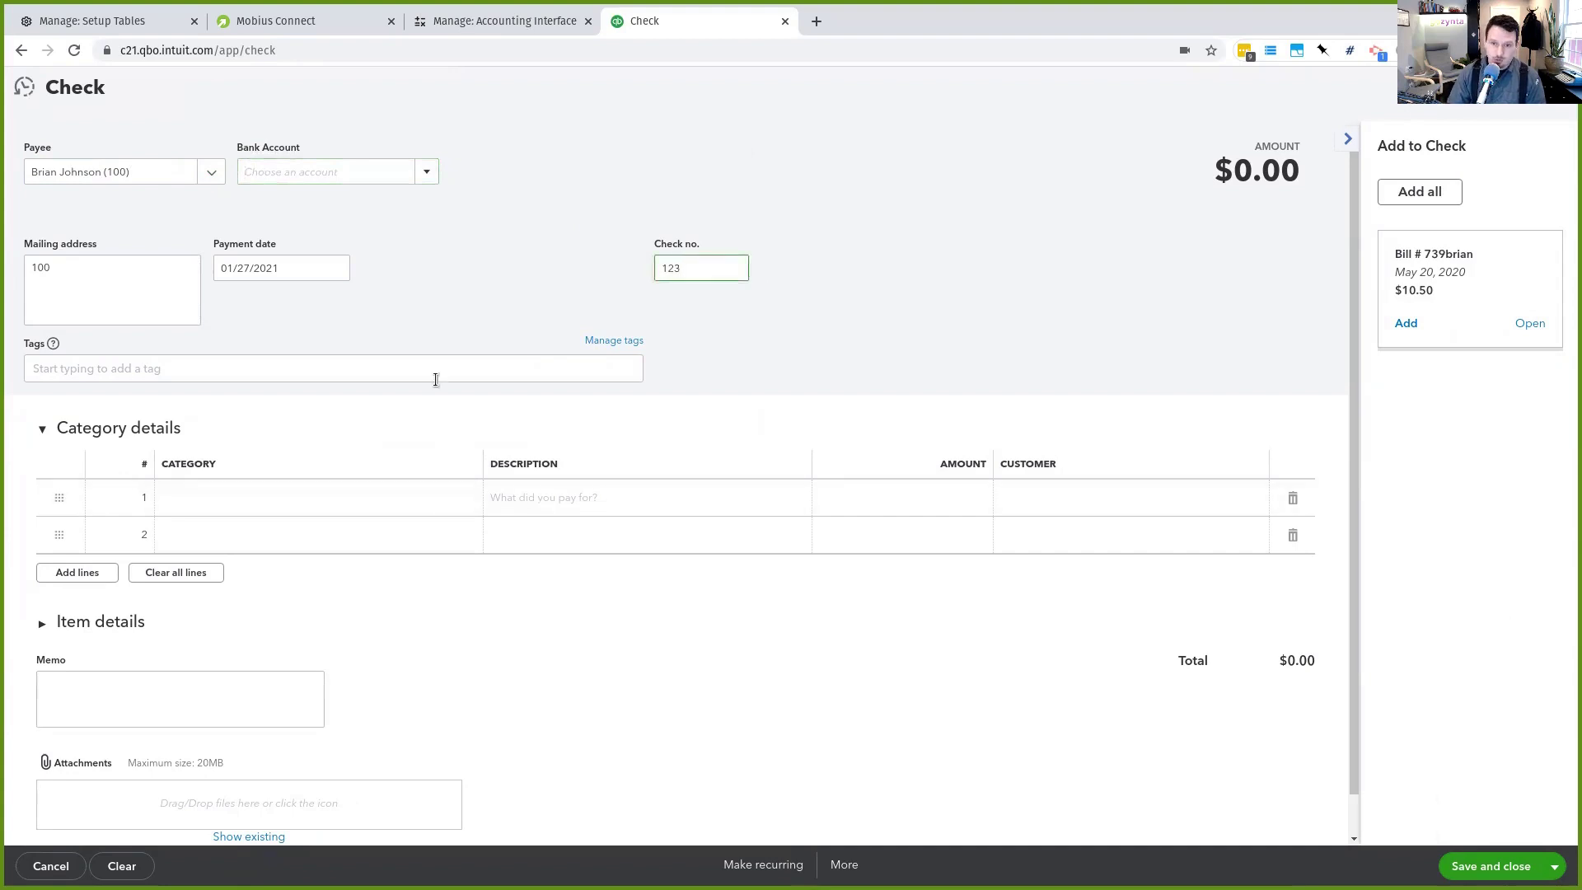
pyautogui.click(449, 354)
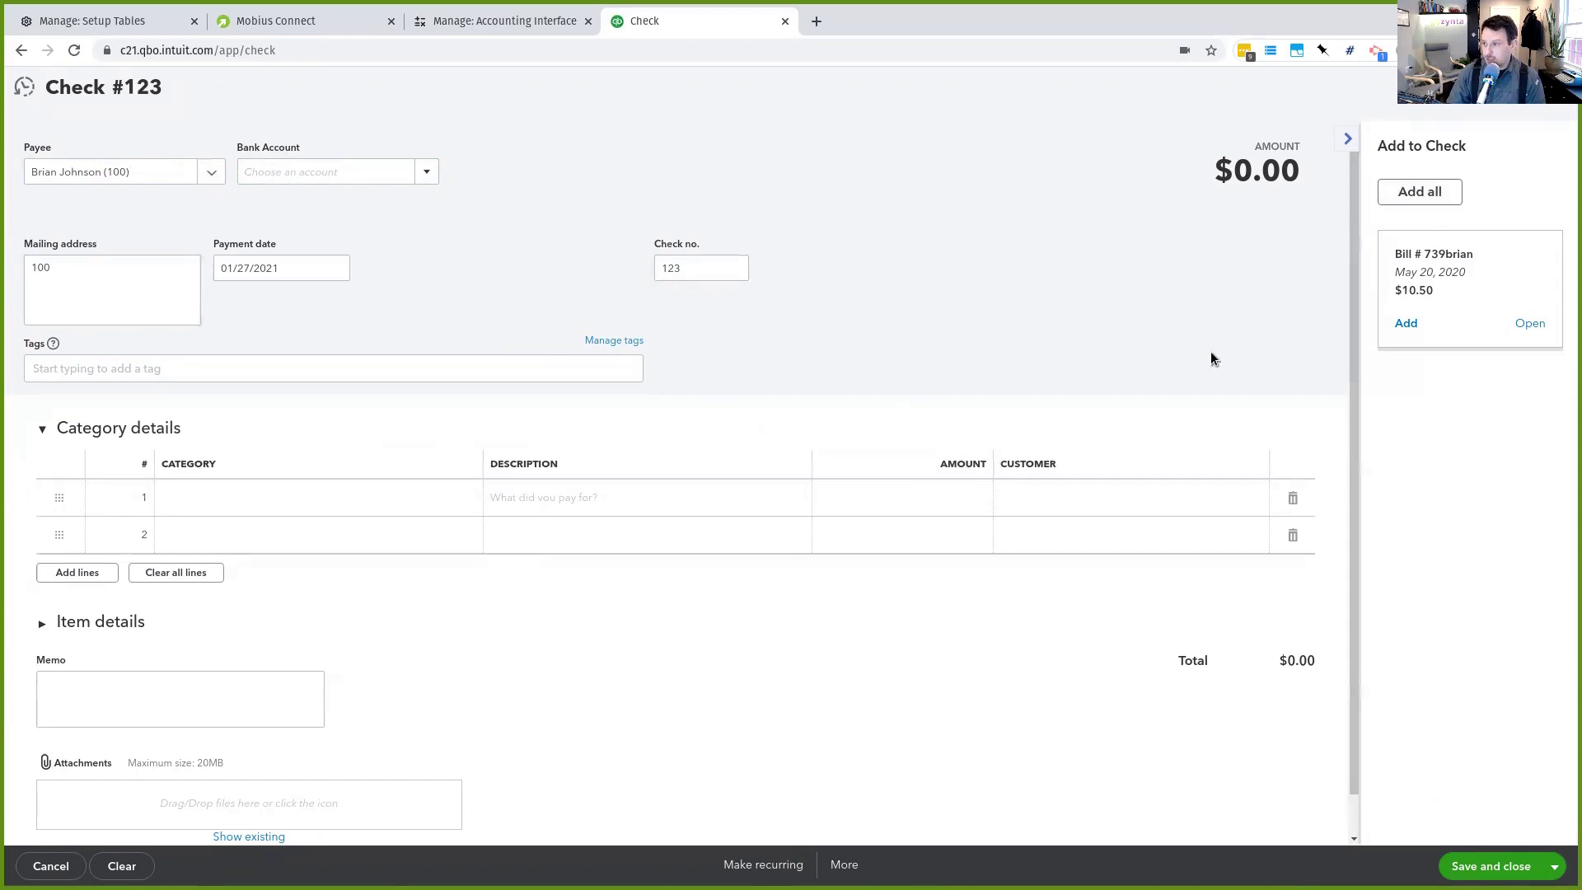
# Step: Add all of the vendor's suggested outstanding bills to the check and review the resulting bill payment
pyautogui.click(1430, 204)
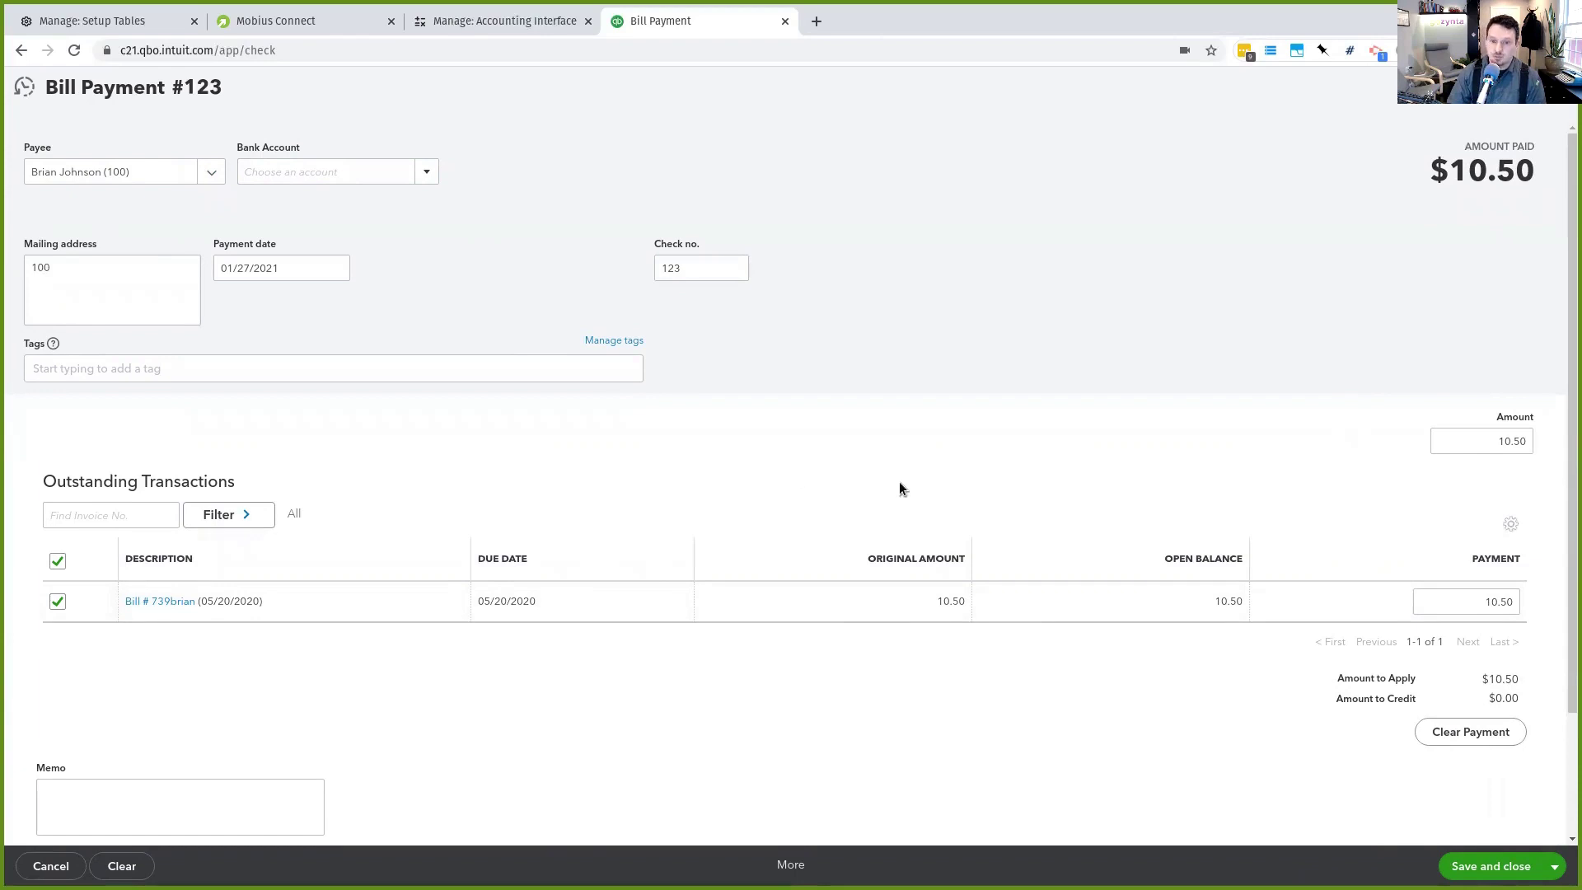
pyautogui.scroll(-2, 1071, 509)
pyautogui.scroll(2, 1297, 720)
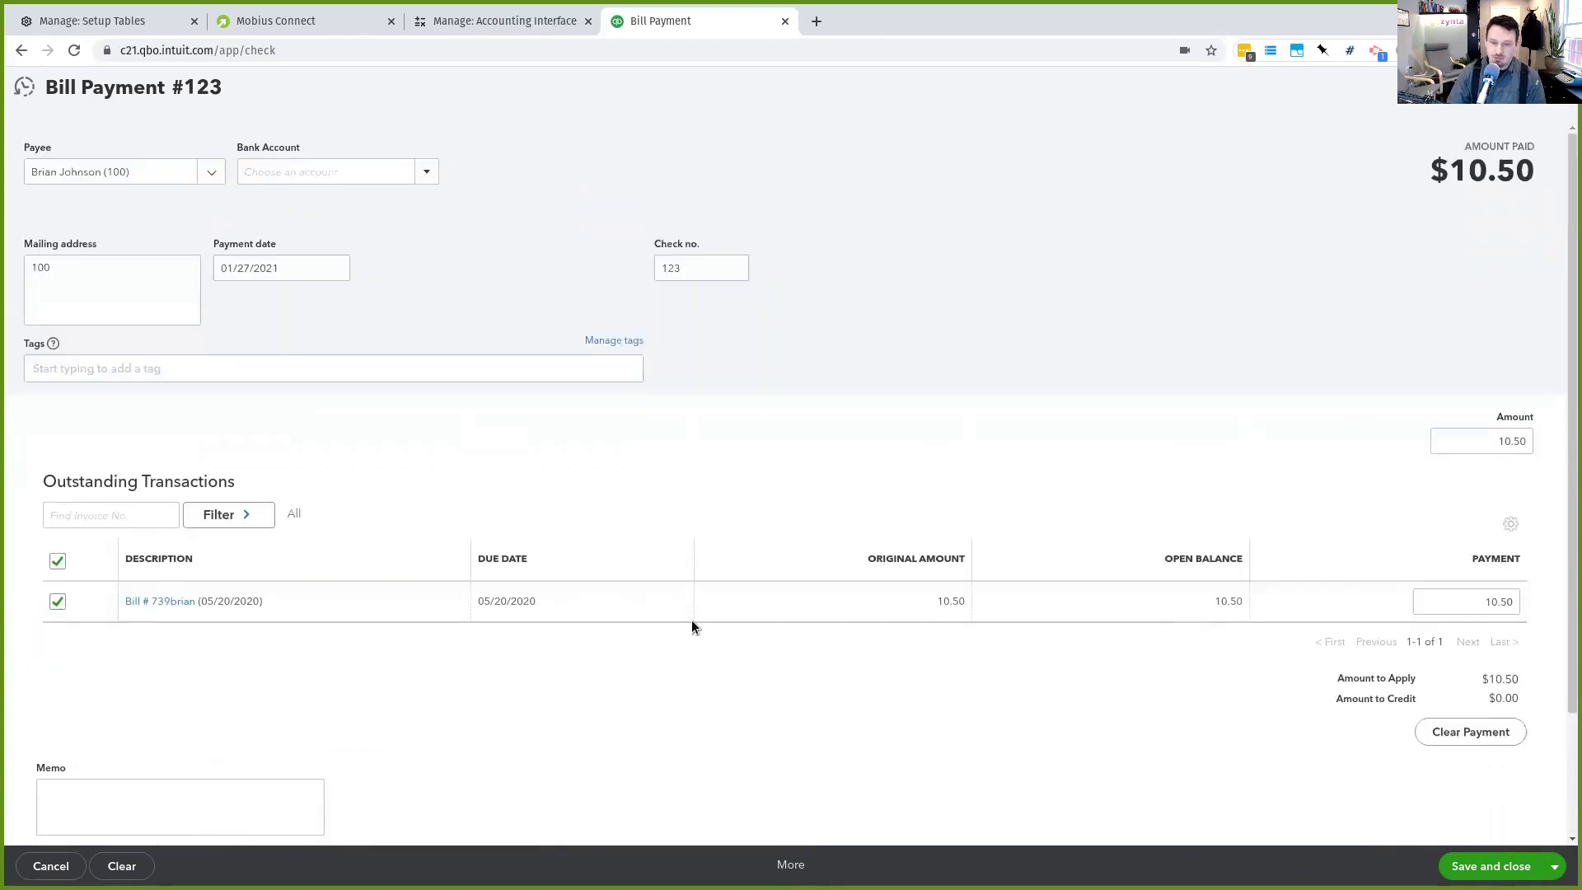